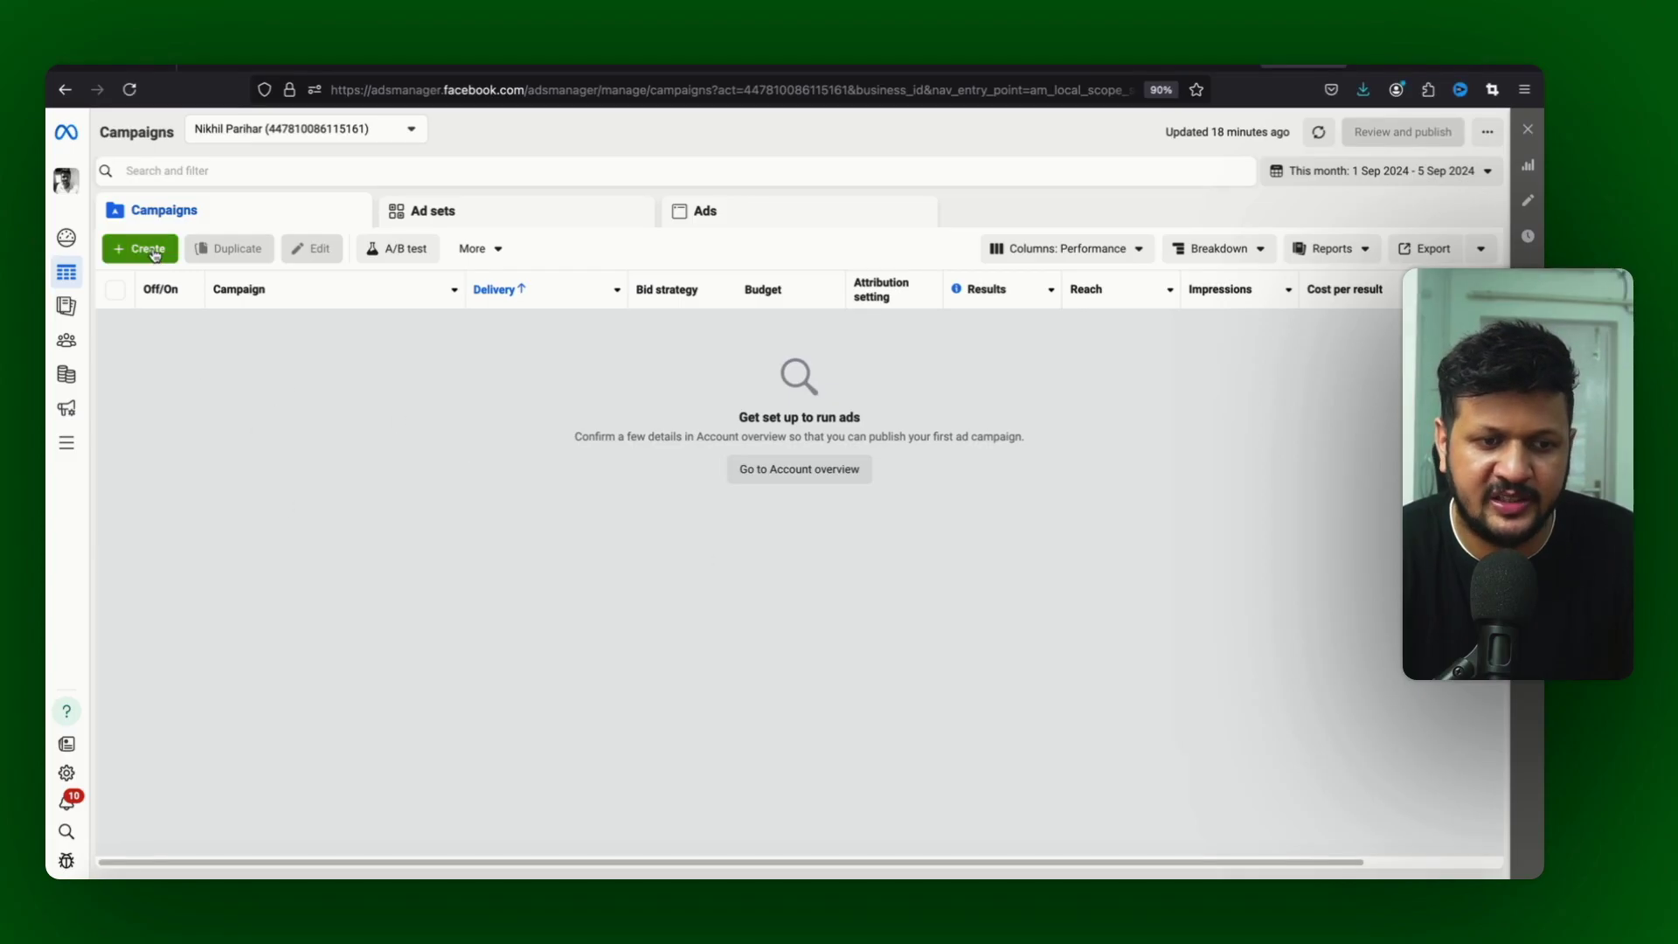
Step: Start creating a new campaign from the empty Campaigns list
click(150, 250)
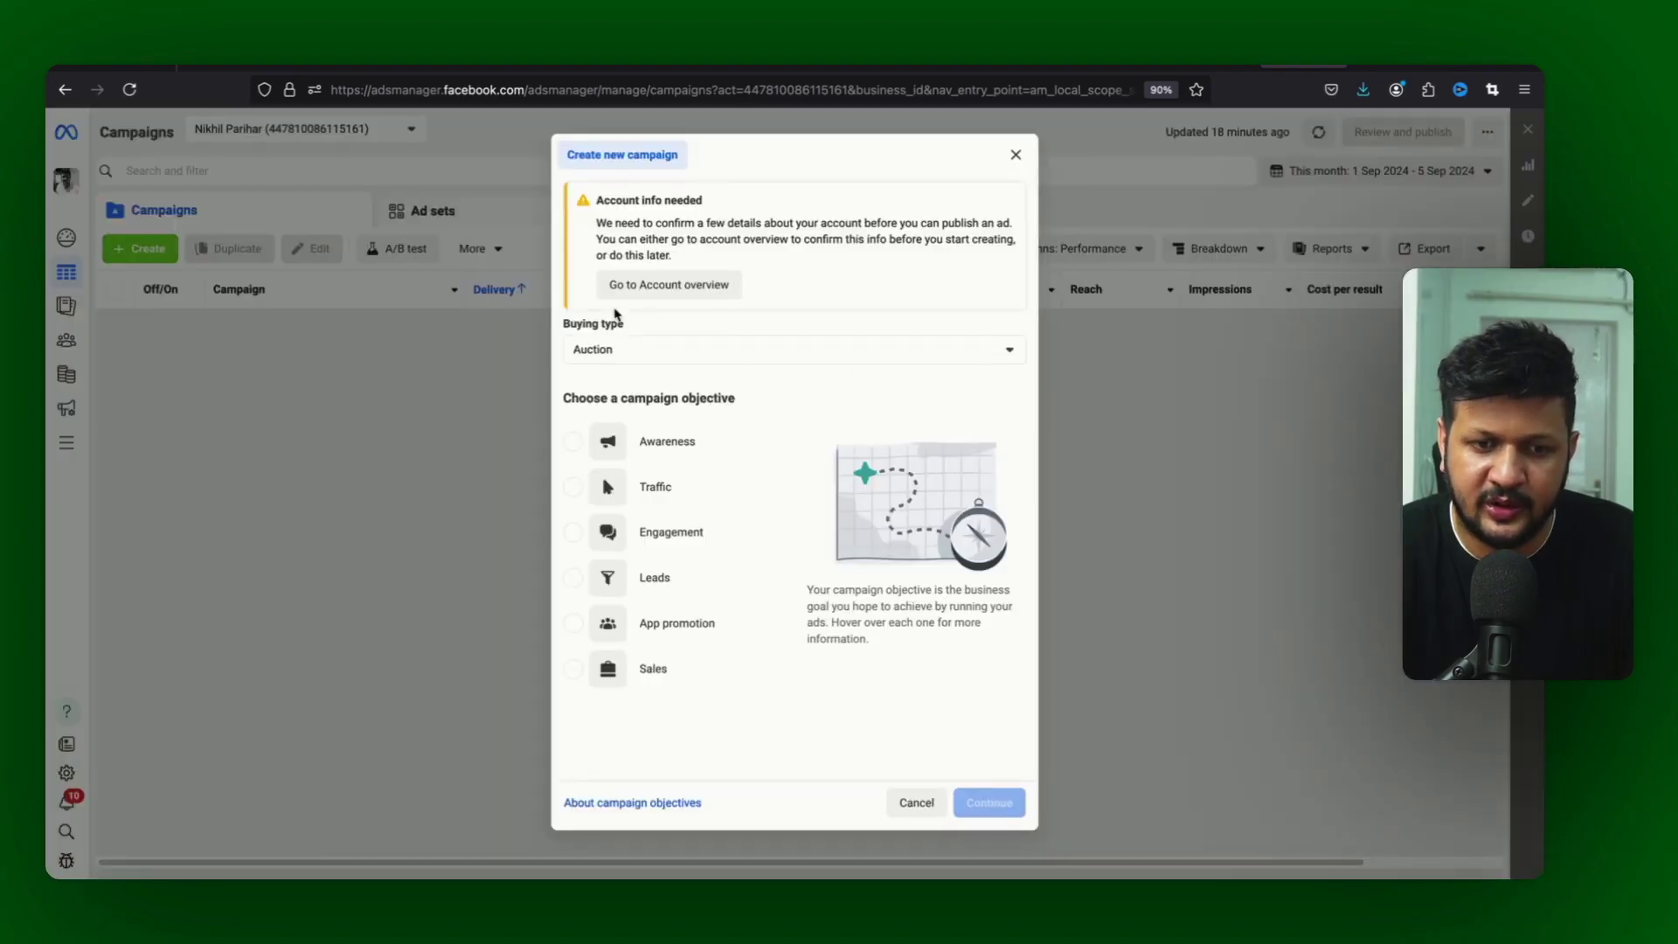
Step: Choose Sales as the new campaign's objective and continue to the campaign setup choice
mouse_move(679, 678)
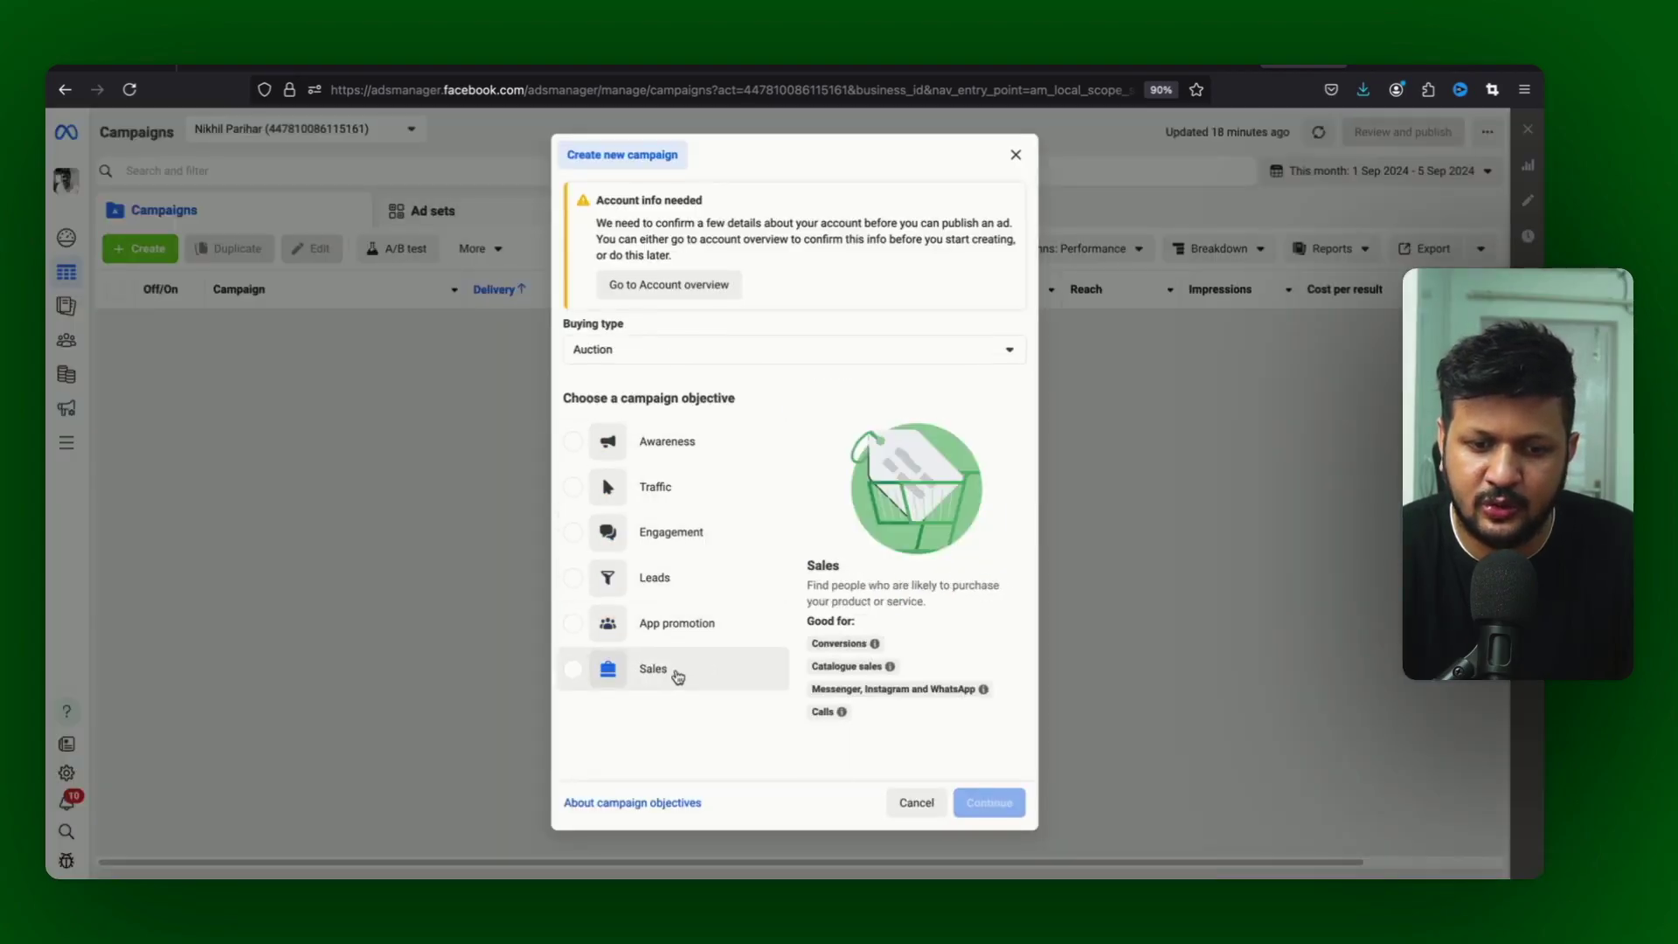
click(678, 675)
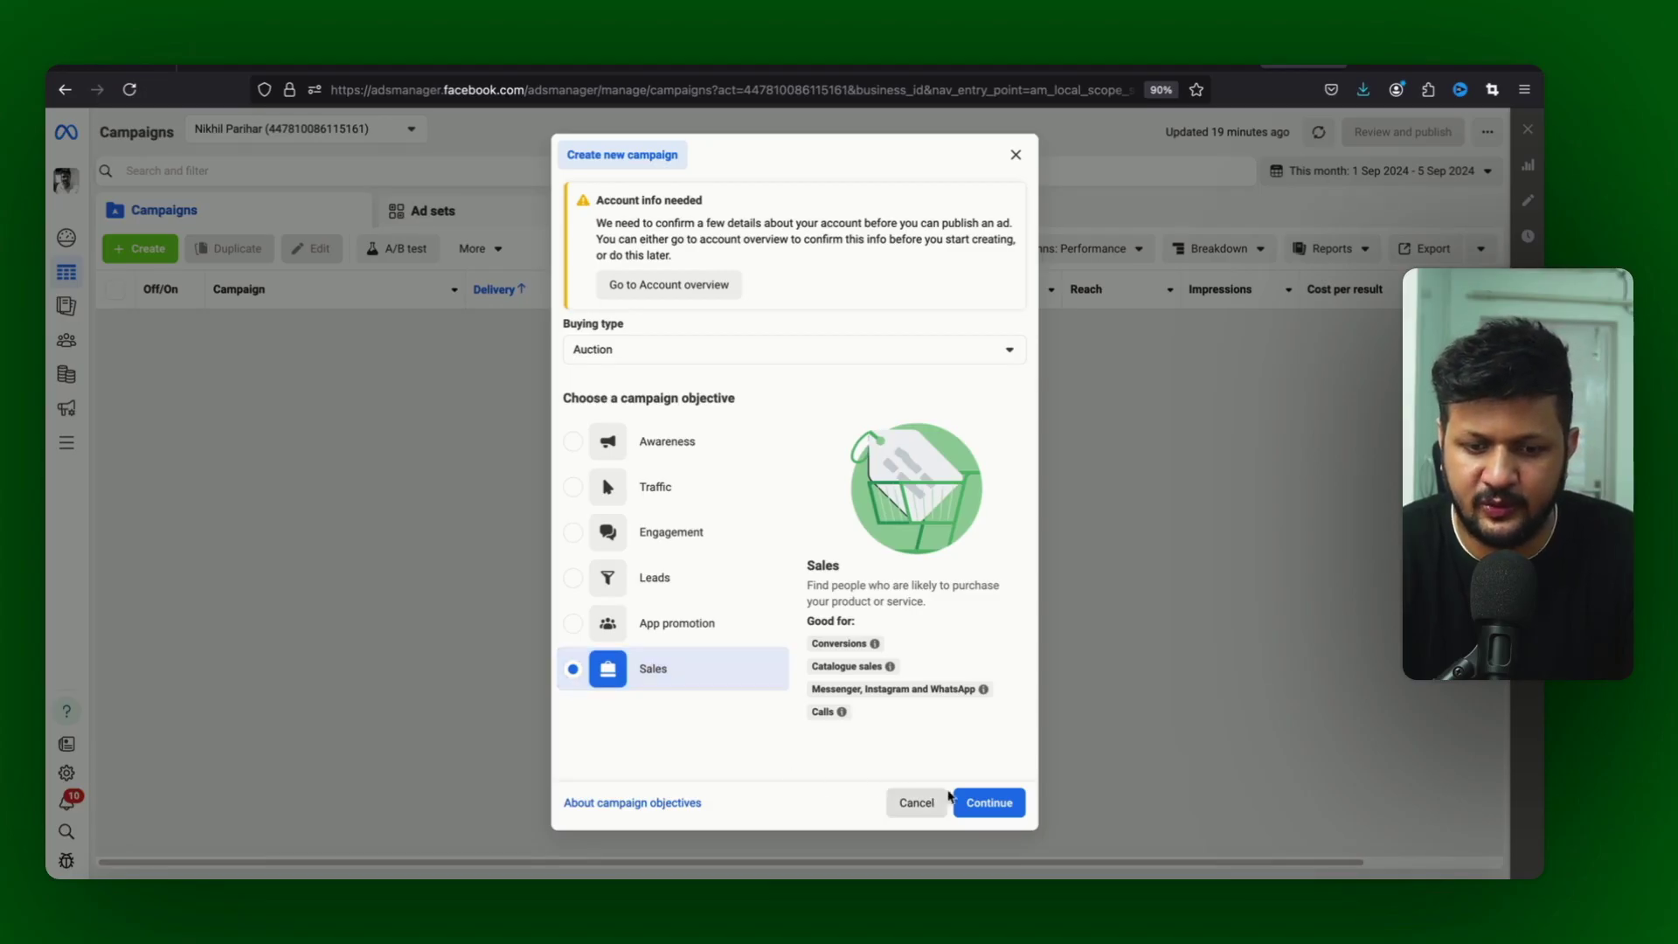
click(987, 799)
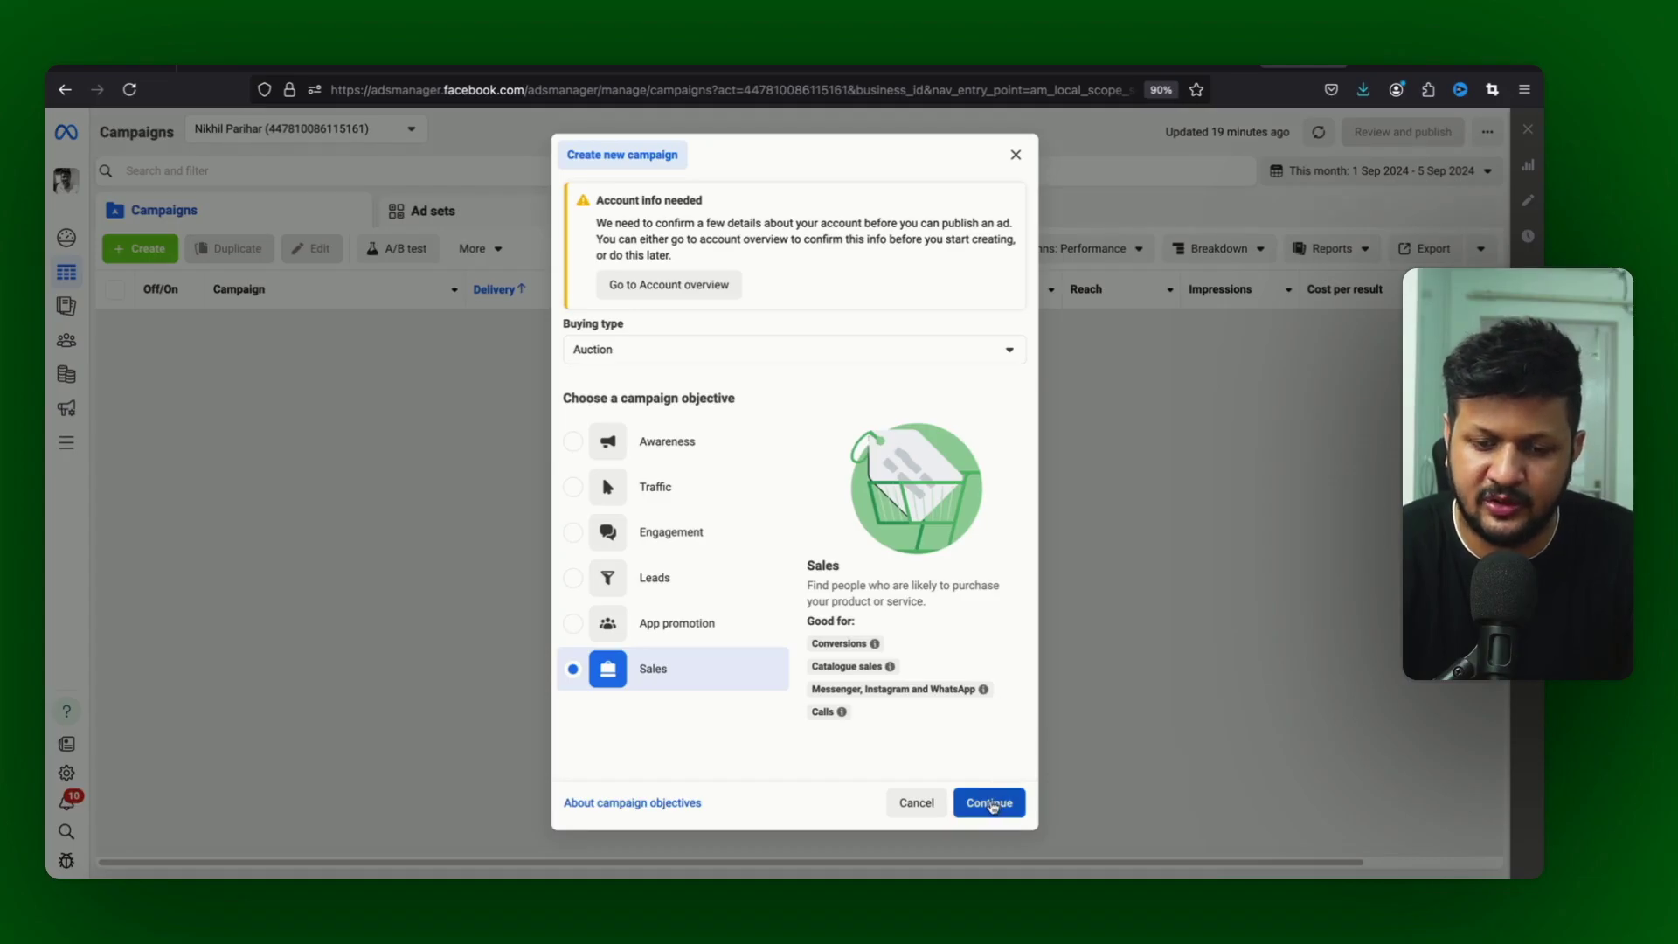
click(990, 802)
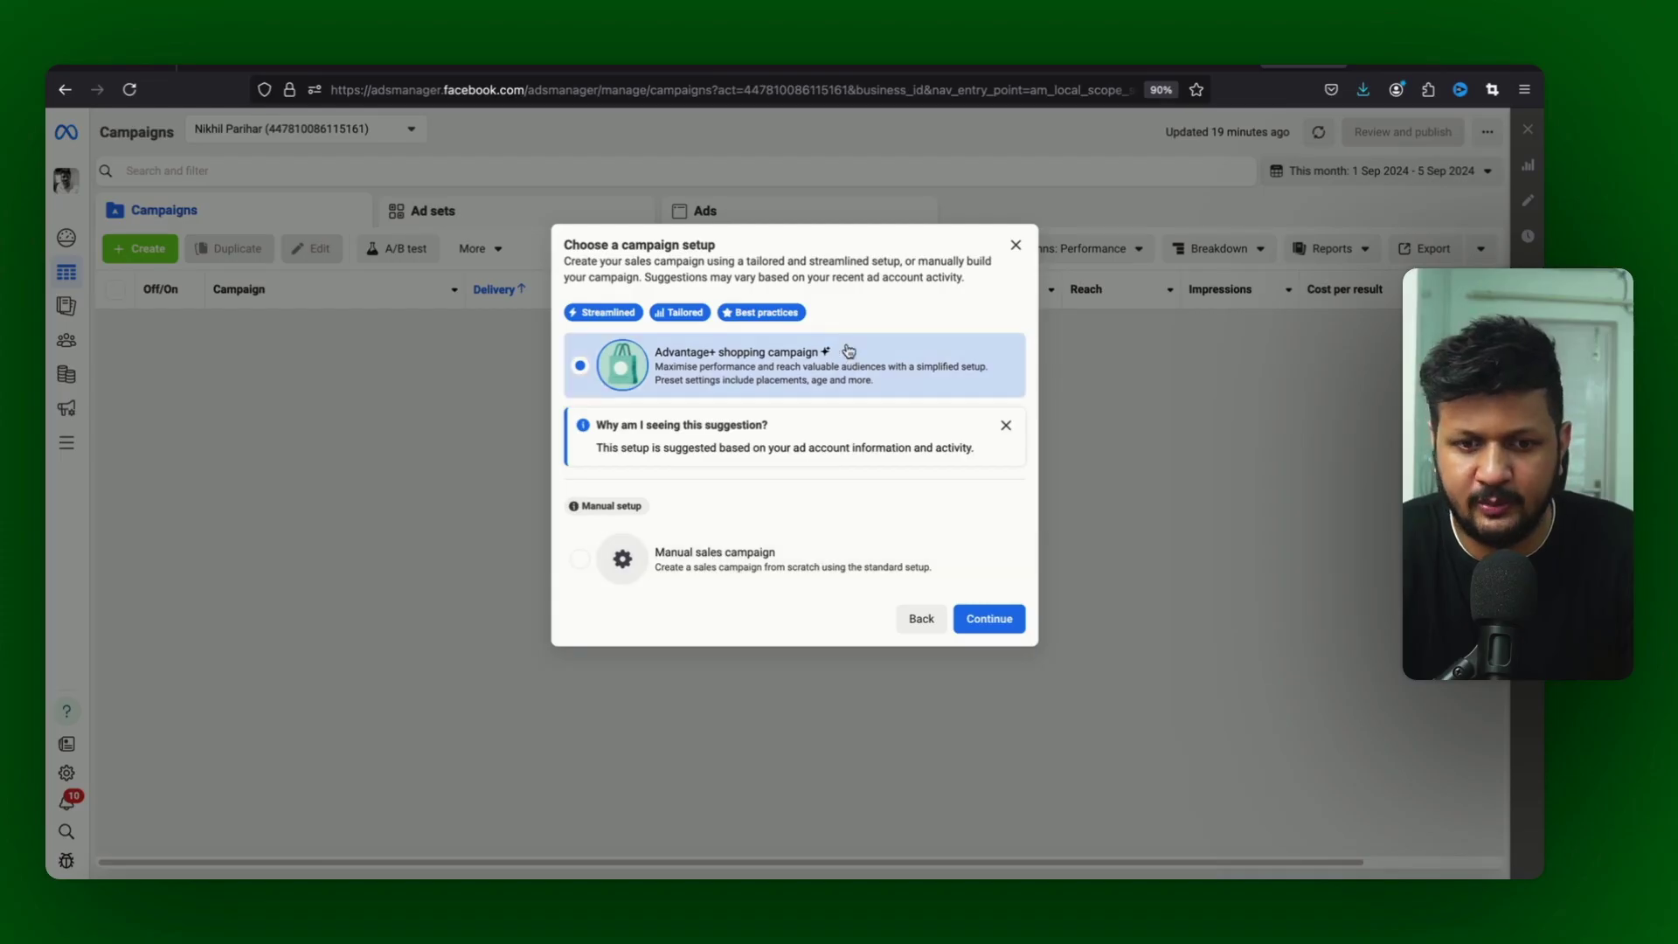
Step: Confirm the Advantage+ shopping campaign setup to open 'Advantage+ shopping campaign 05/09/2024'
click(983, 621)
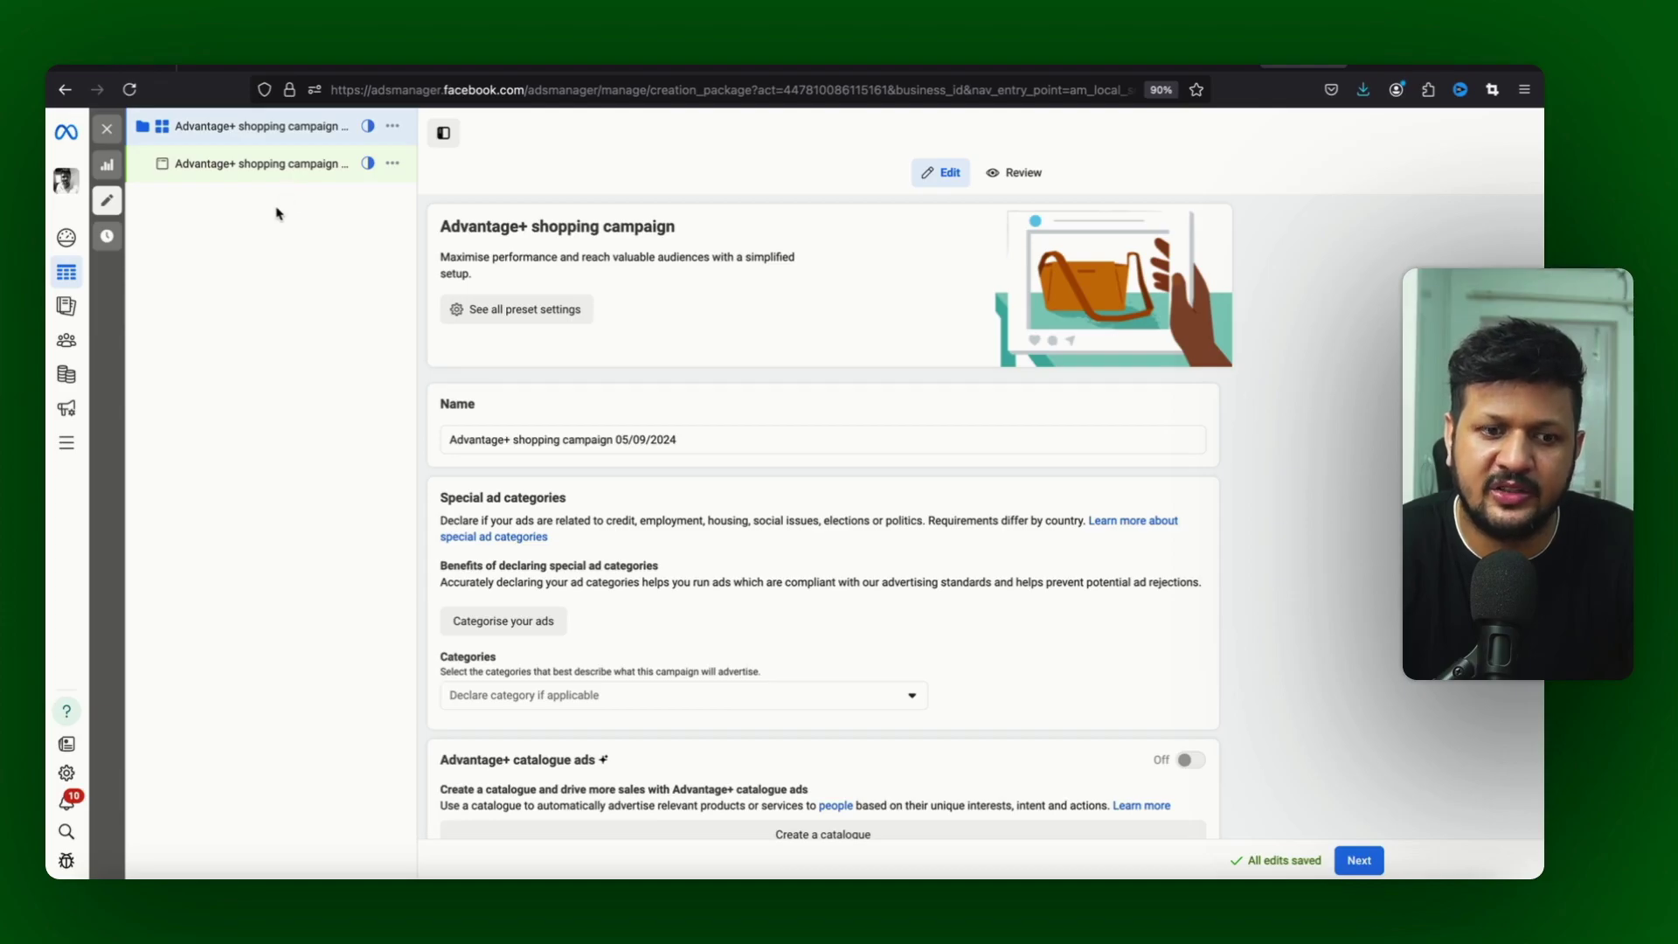
Step: Set the conversion location to Website, using the account's pixel with Purchase as the event
click(285, 179)
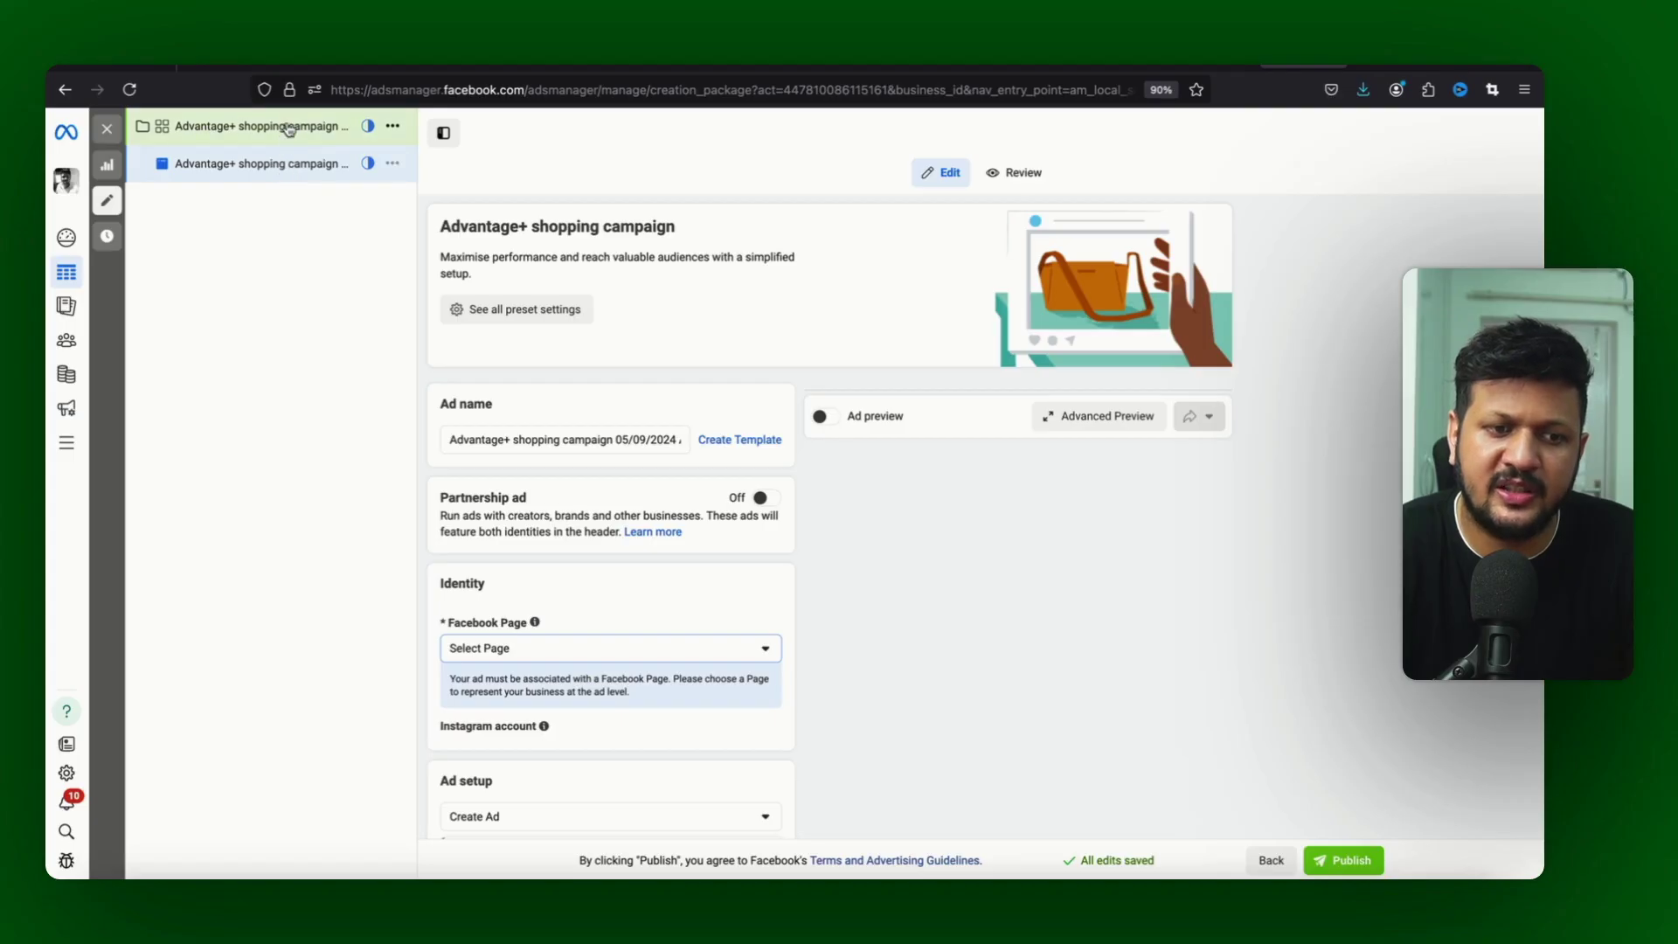
click(289, 129)
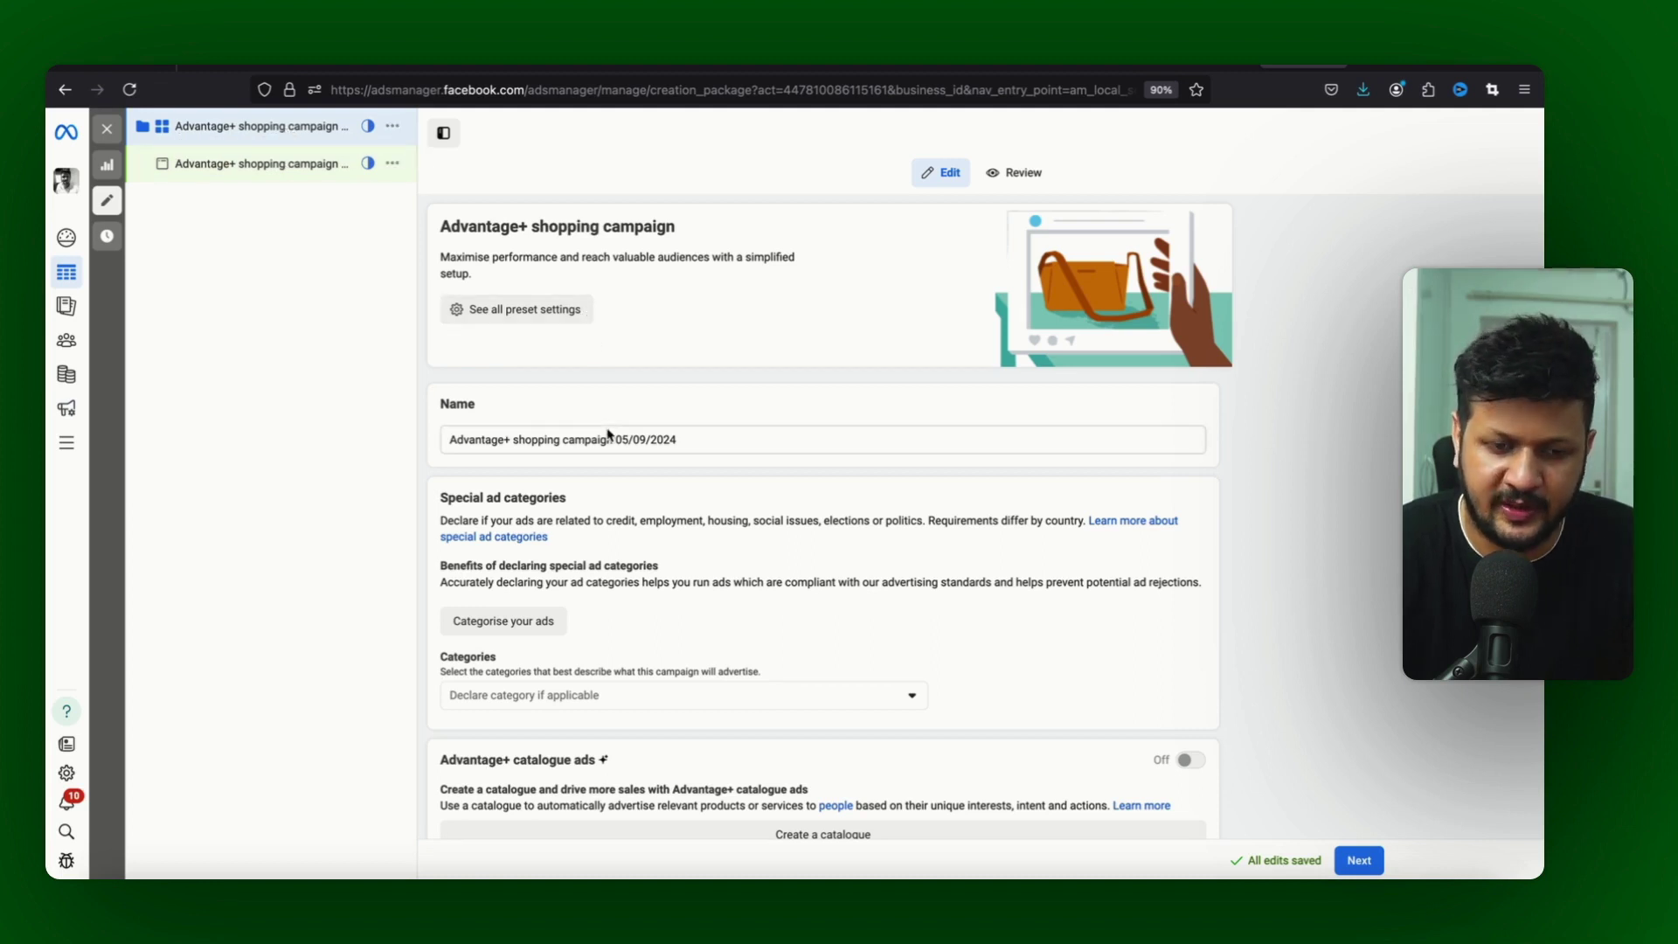
scroll(604, 493, down, 4)
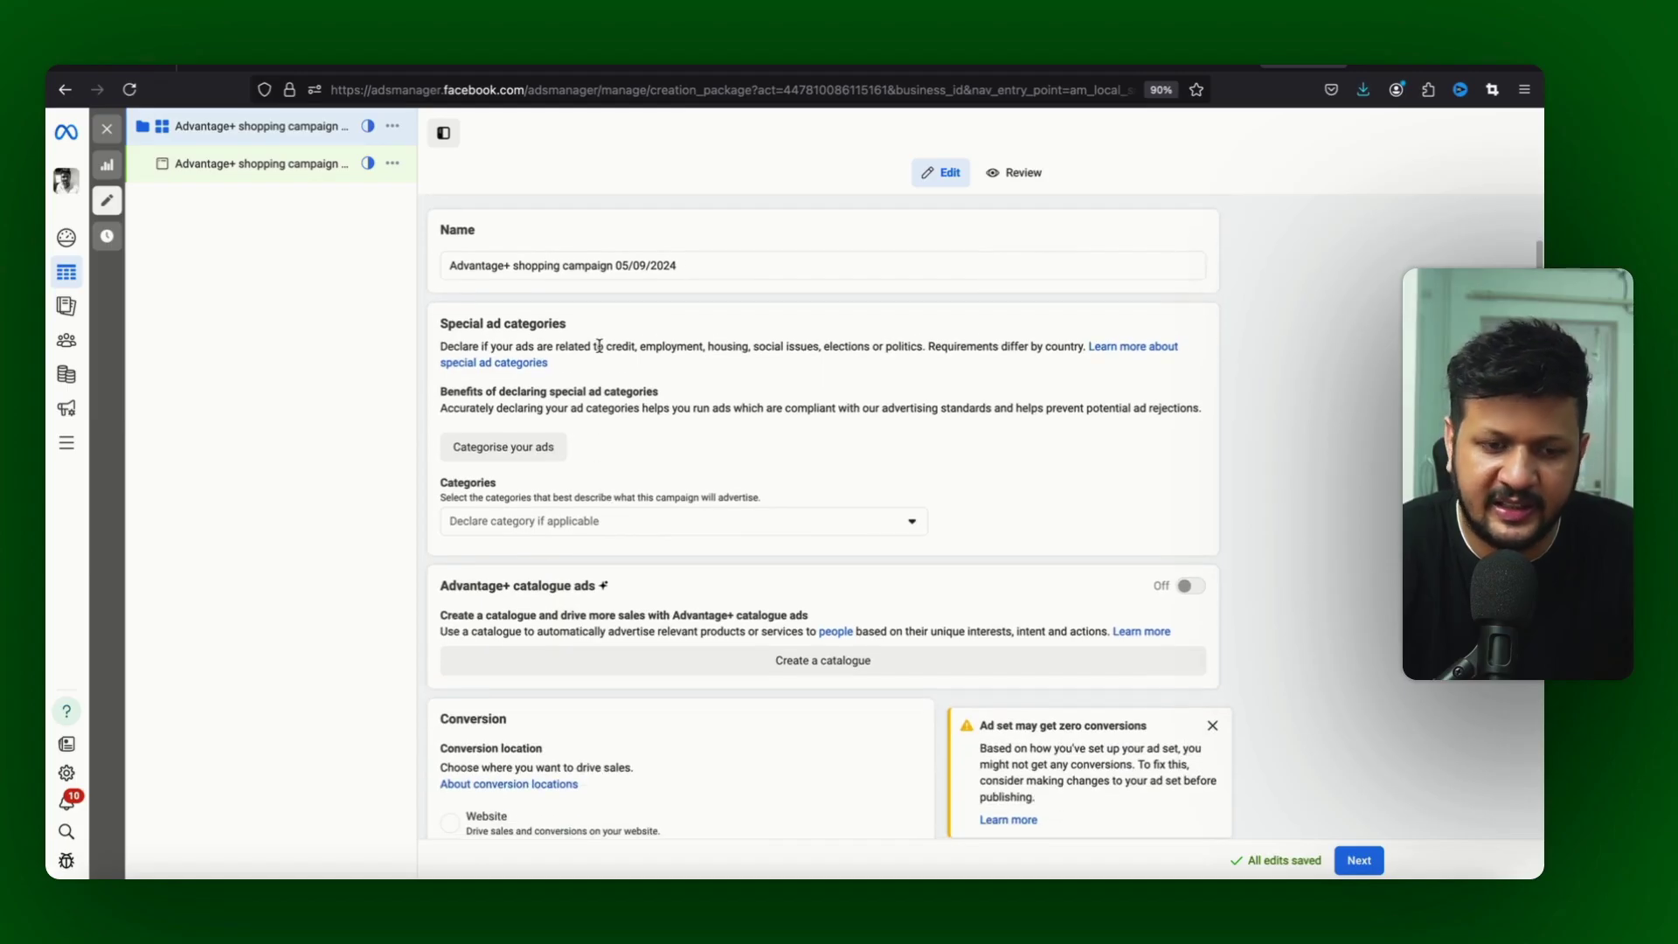
scroll(599, 347, down, 3)
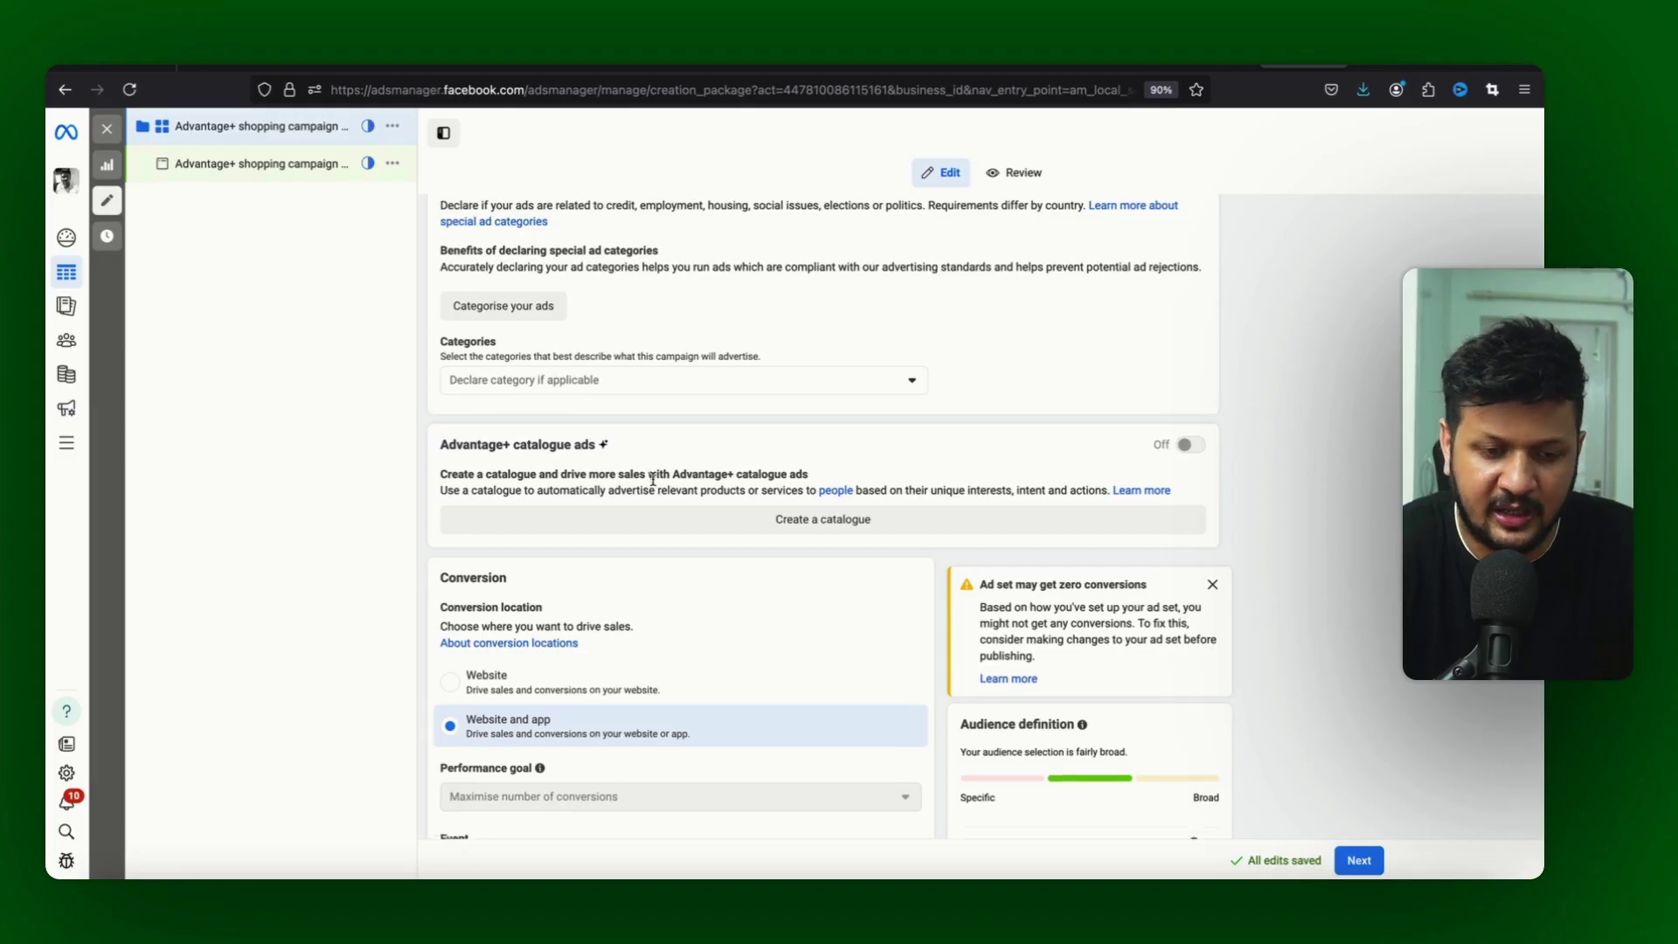
scroll(653, 480, down, 3)
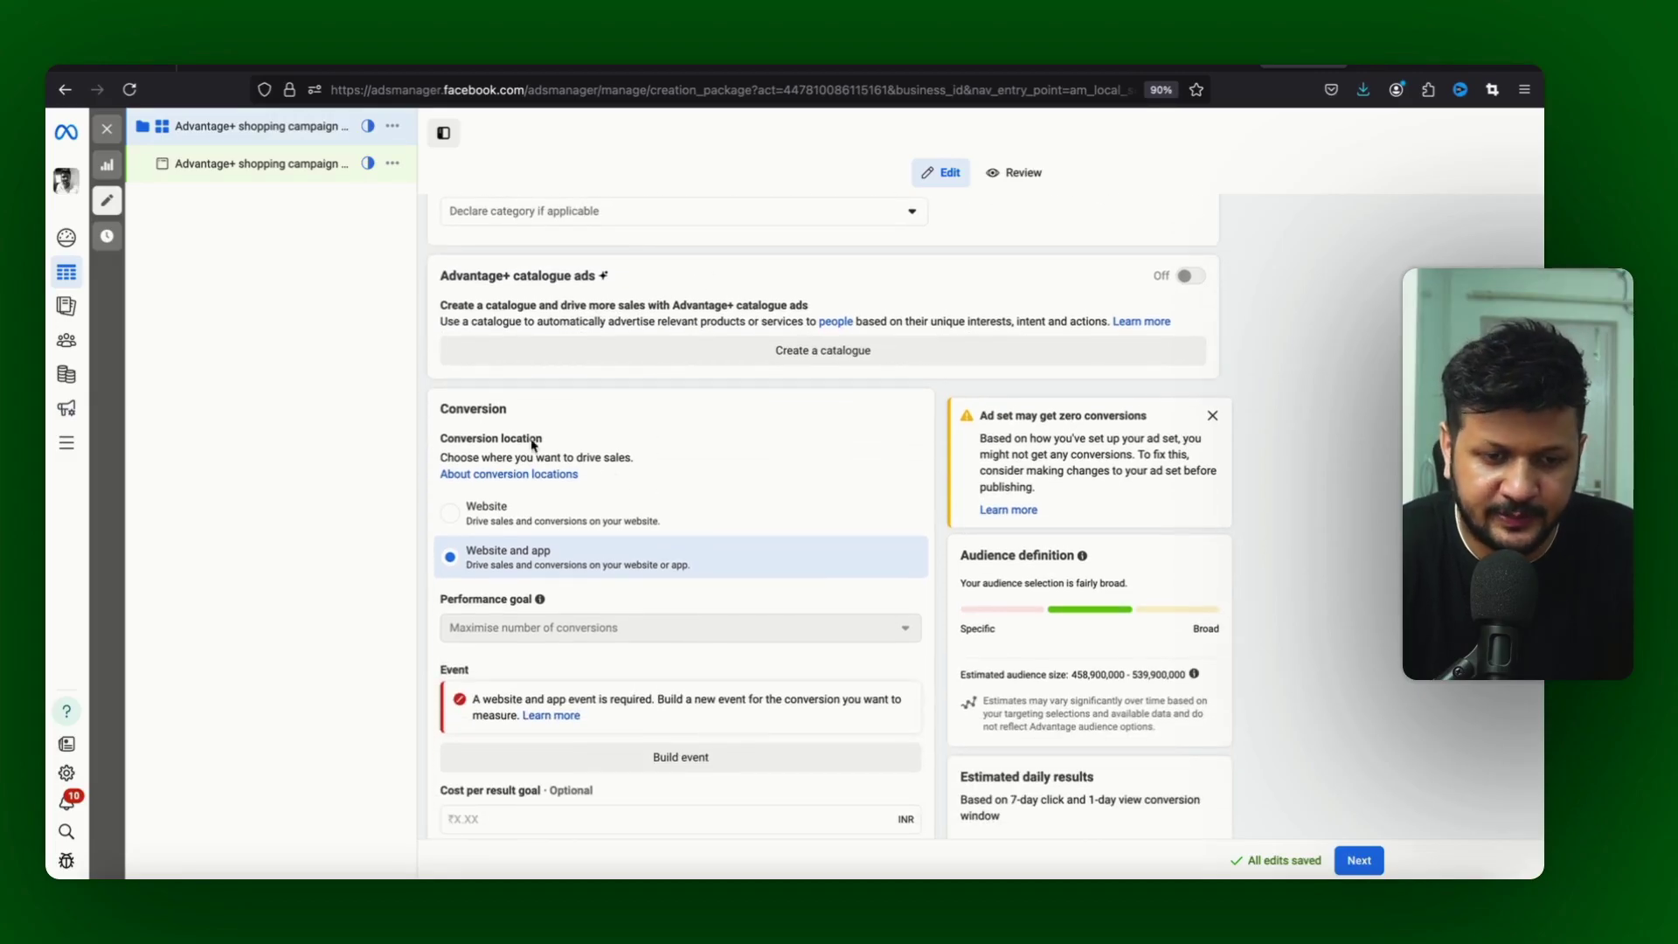
click(523, 523)
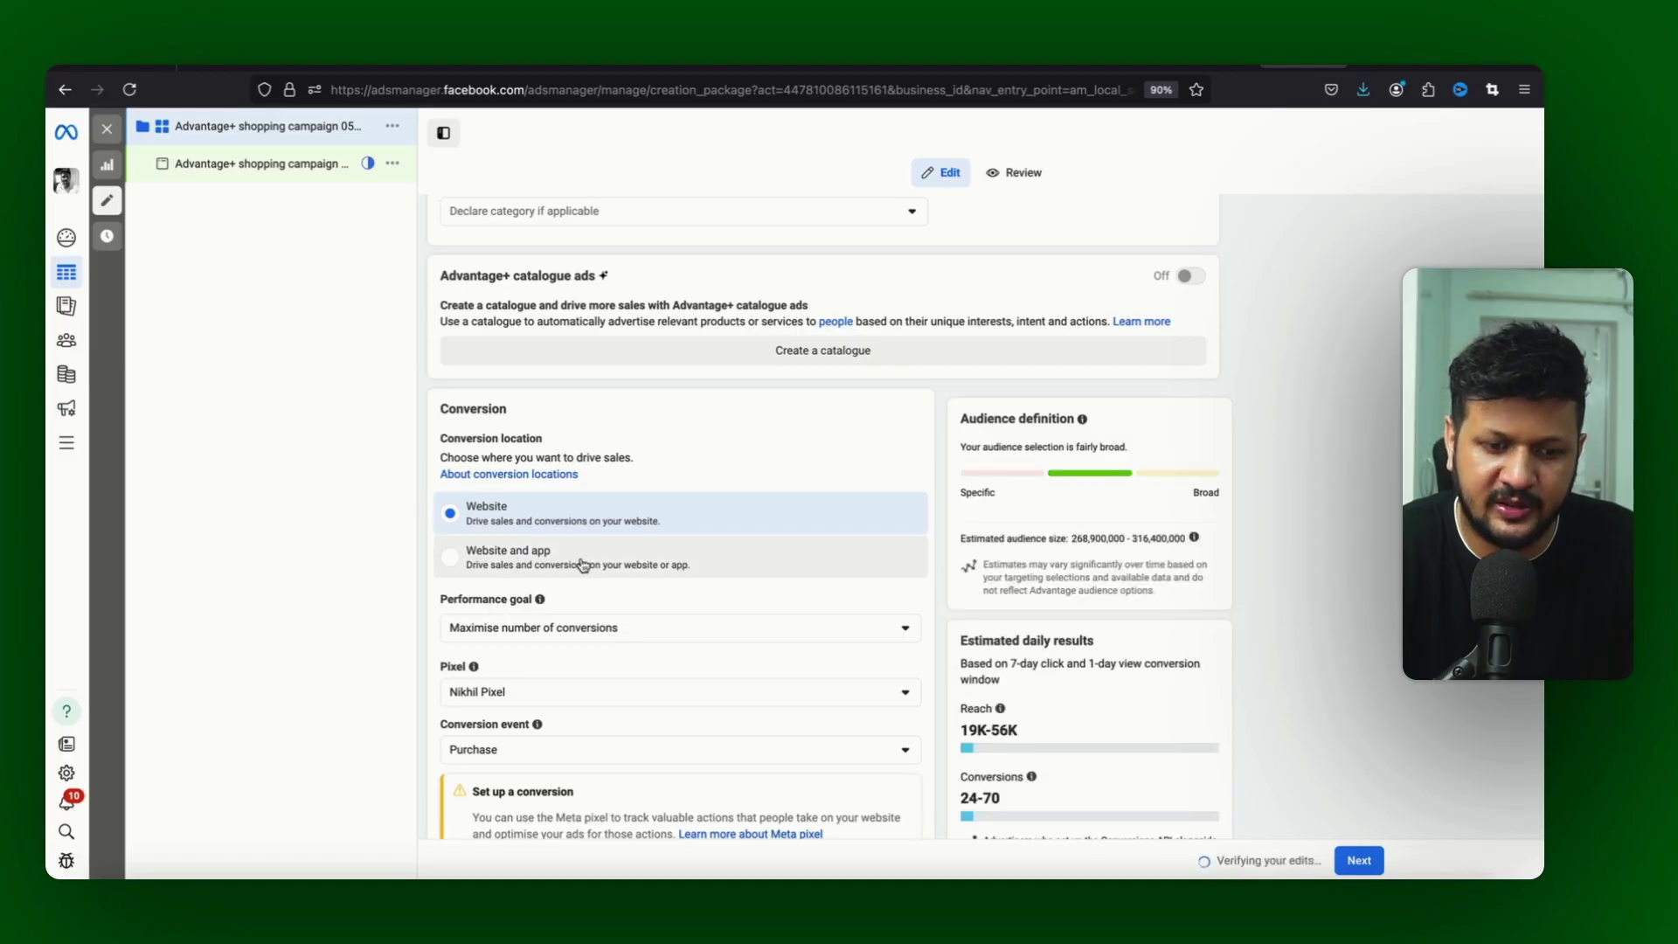
scroll(583, 564, down, 2)
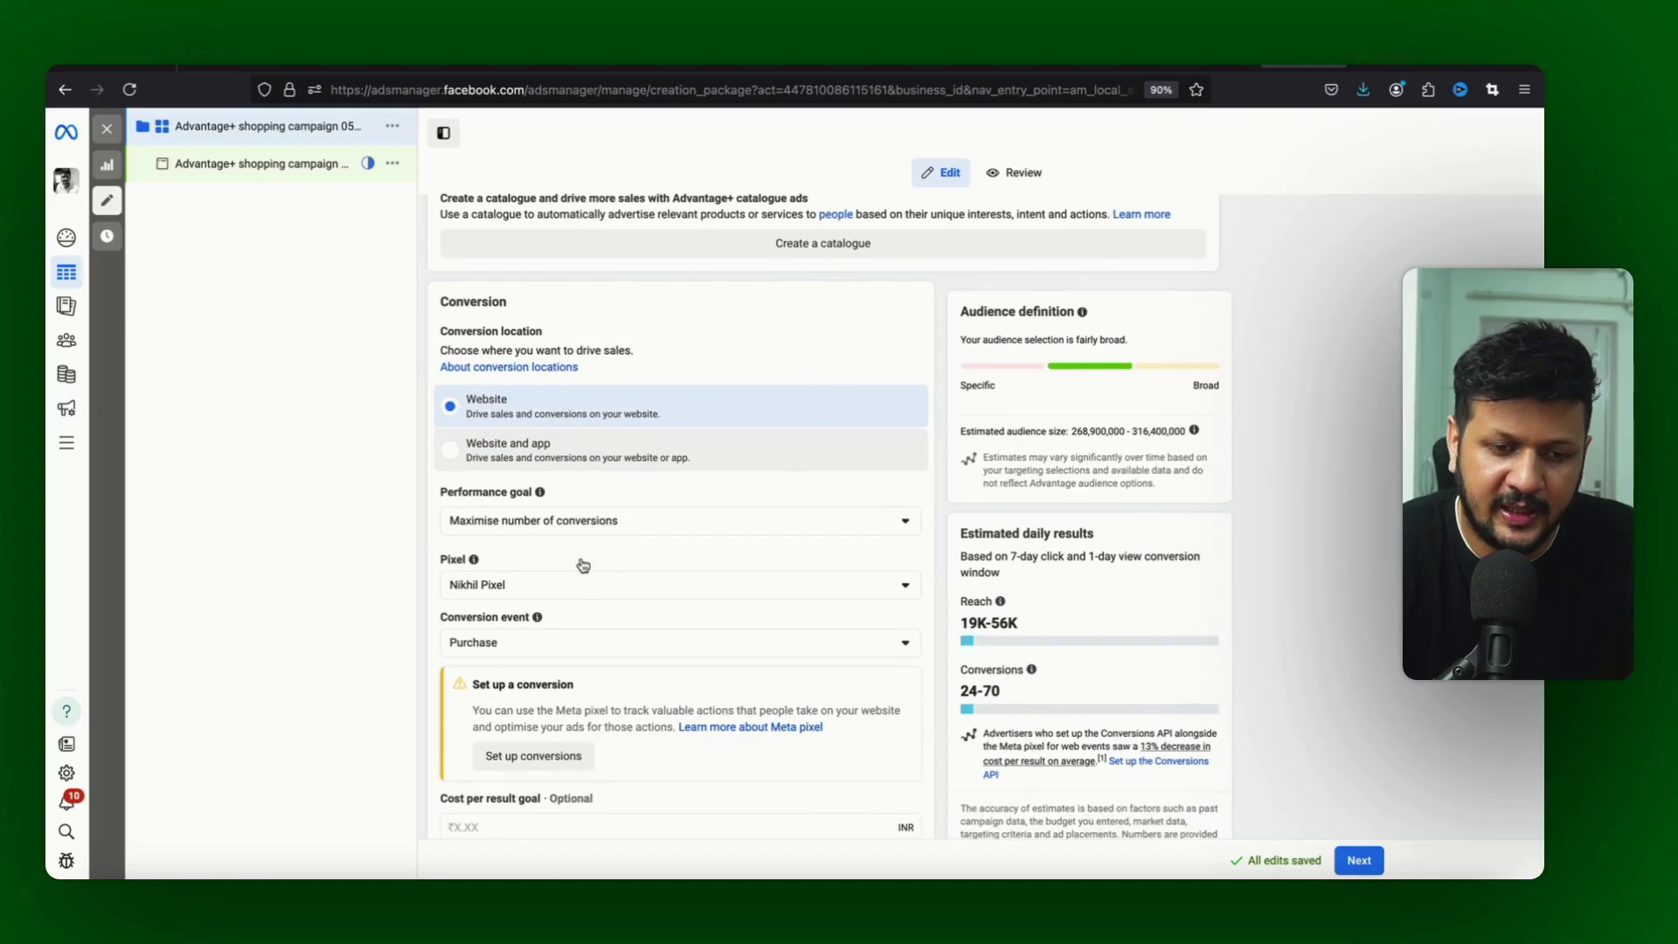
scroll(551, 570, down, 3)
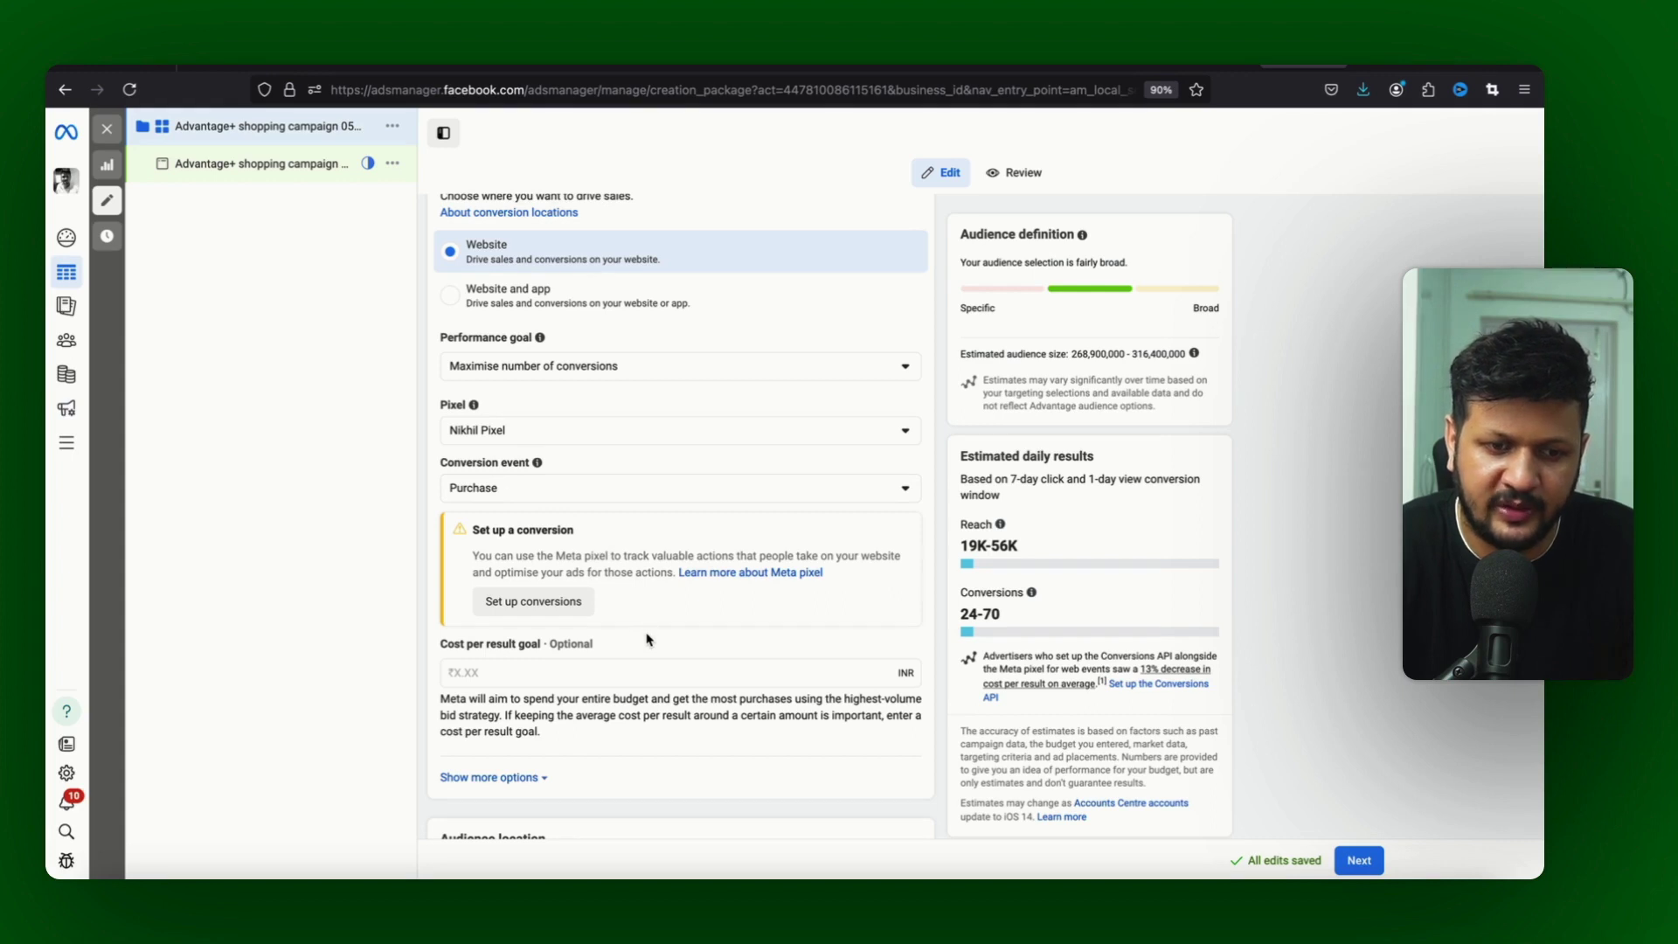
click(572, 371)
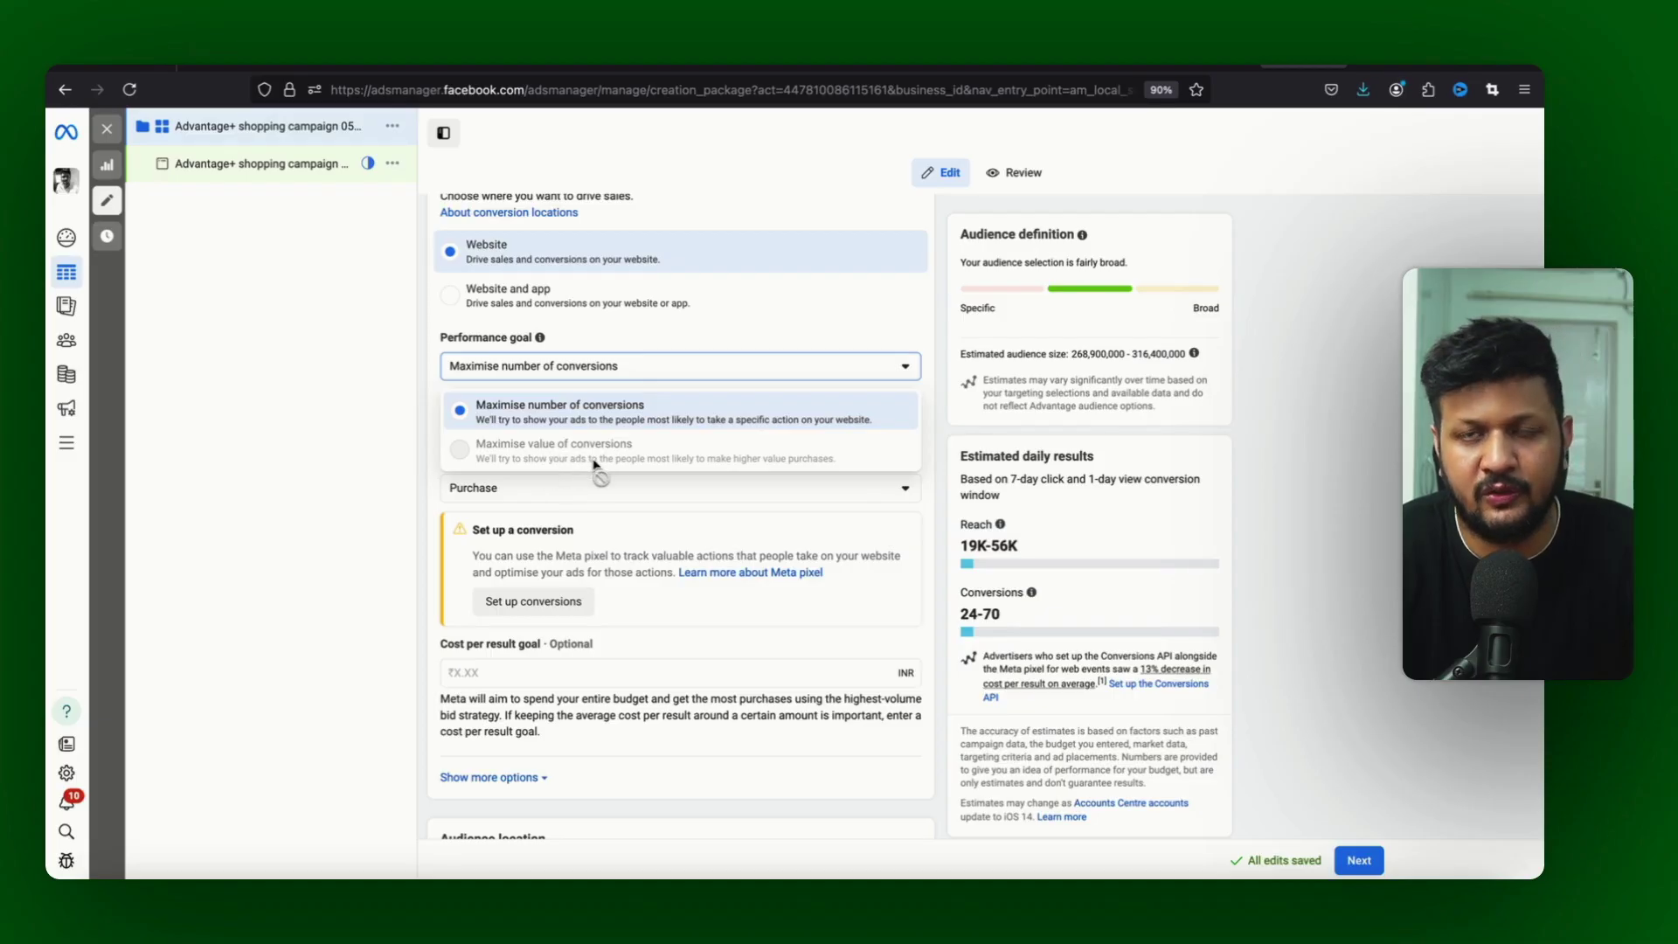
mouse_move(611, 464)
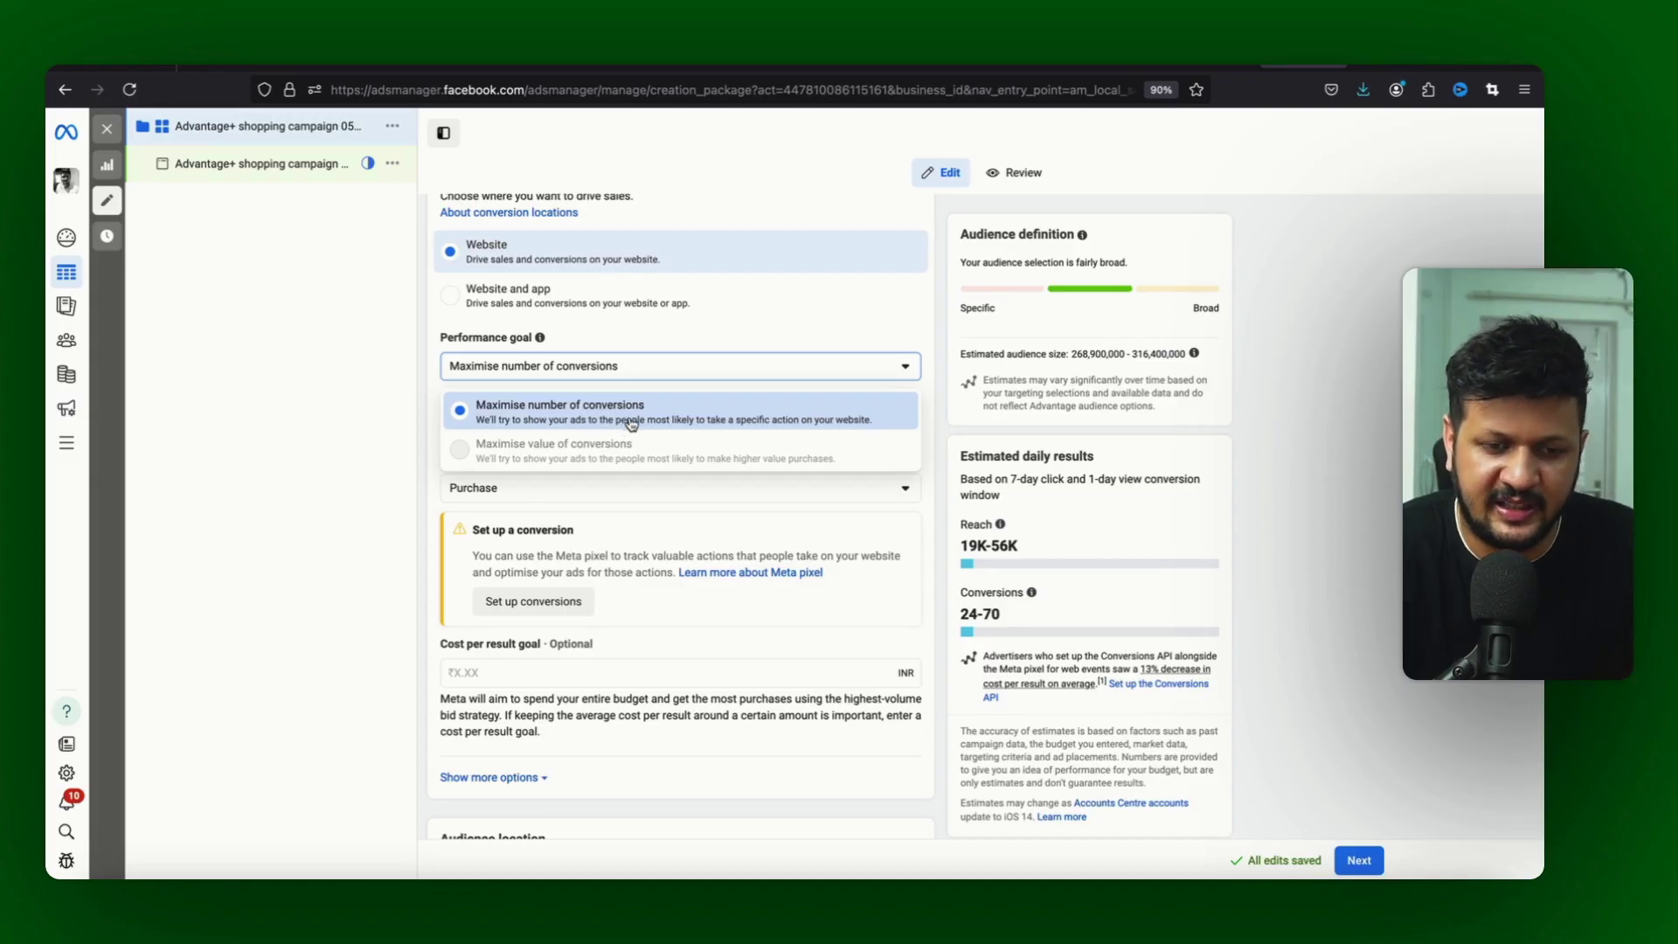
click(629, 421)
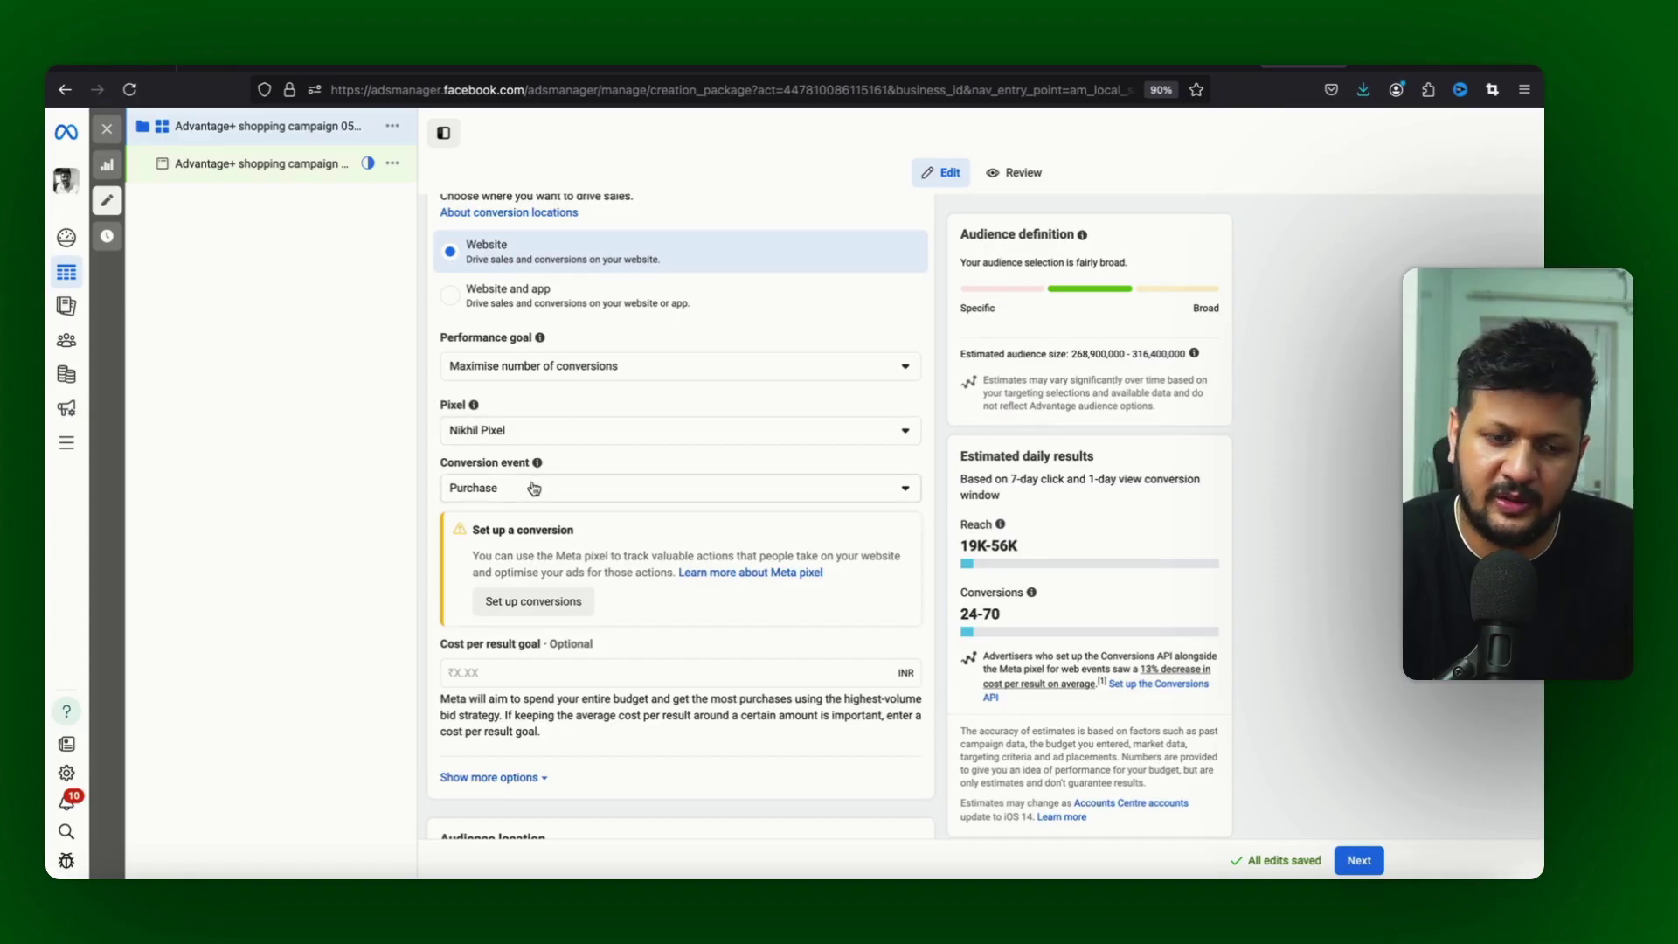
scroll(562, 504, down, 3)
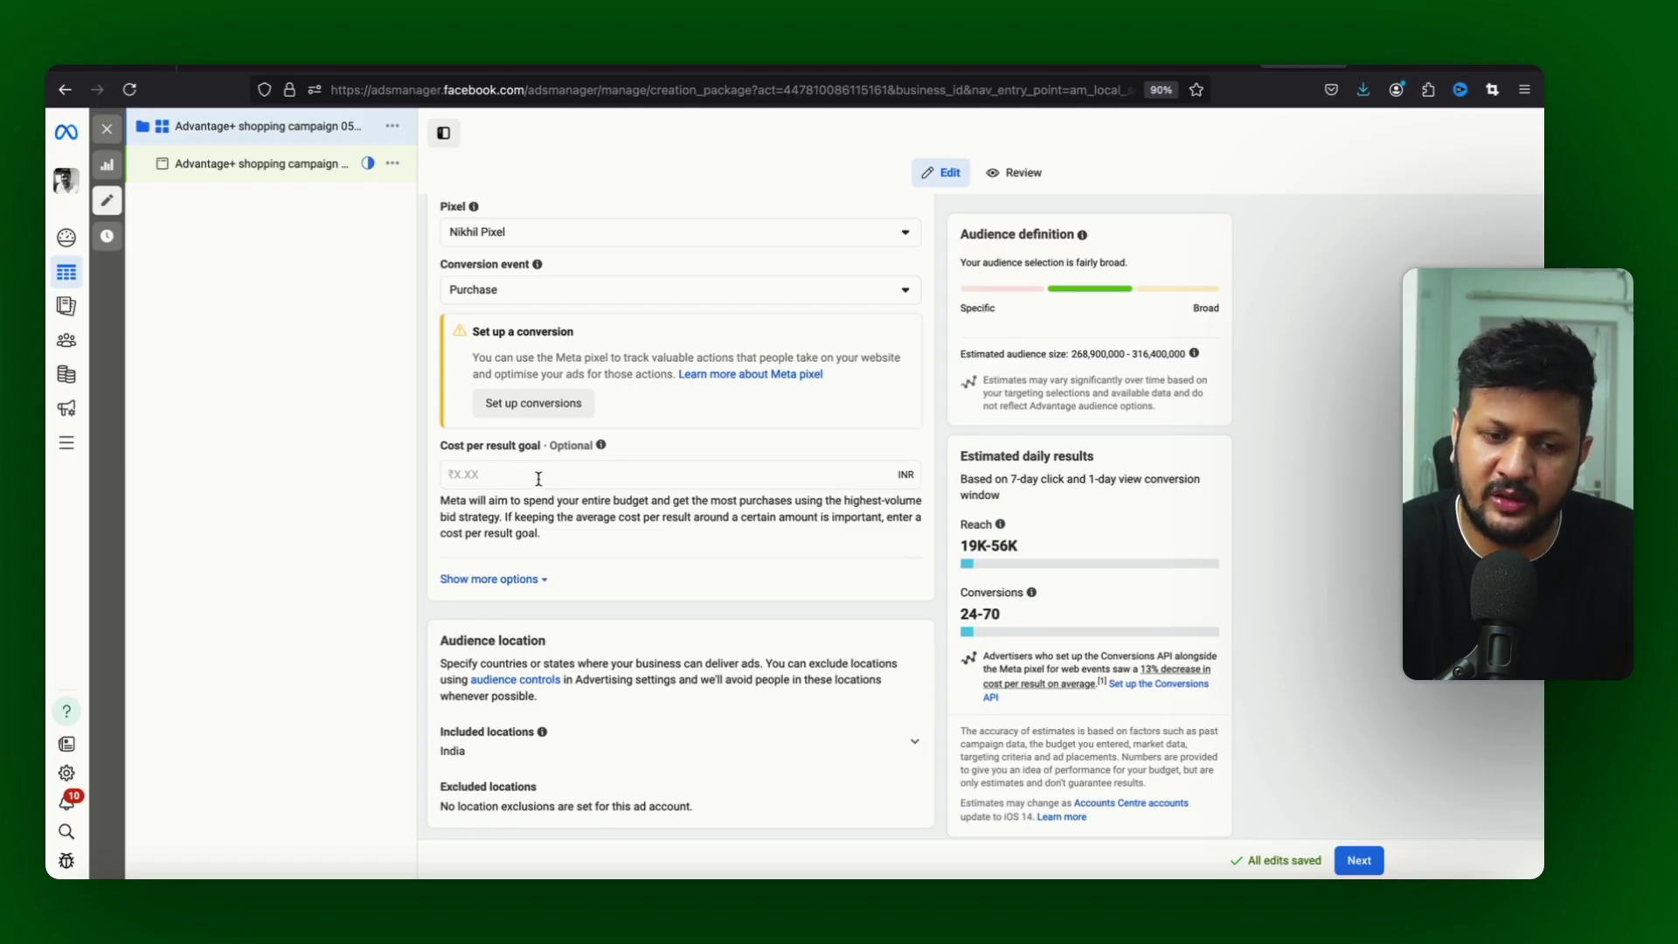
scroll(538, 479, up, 2)
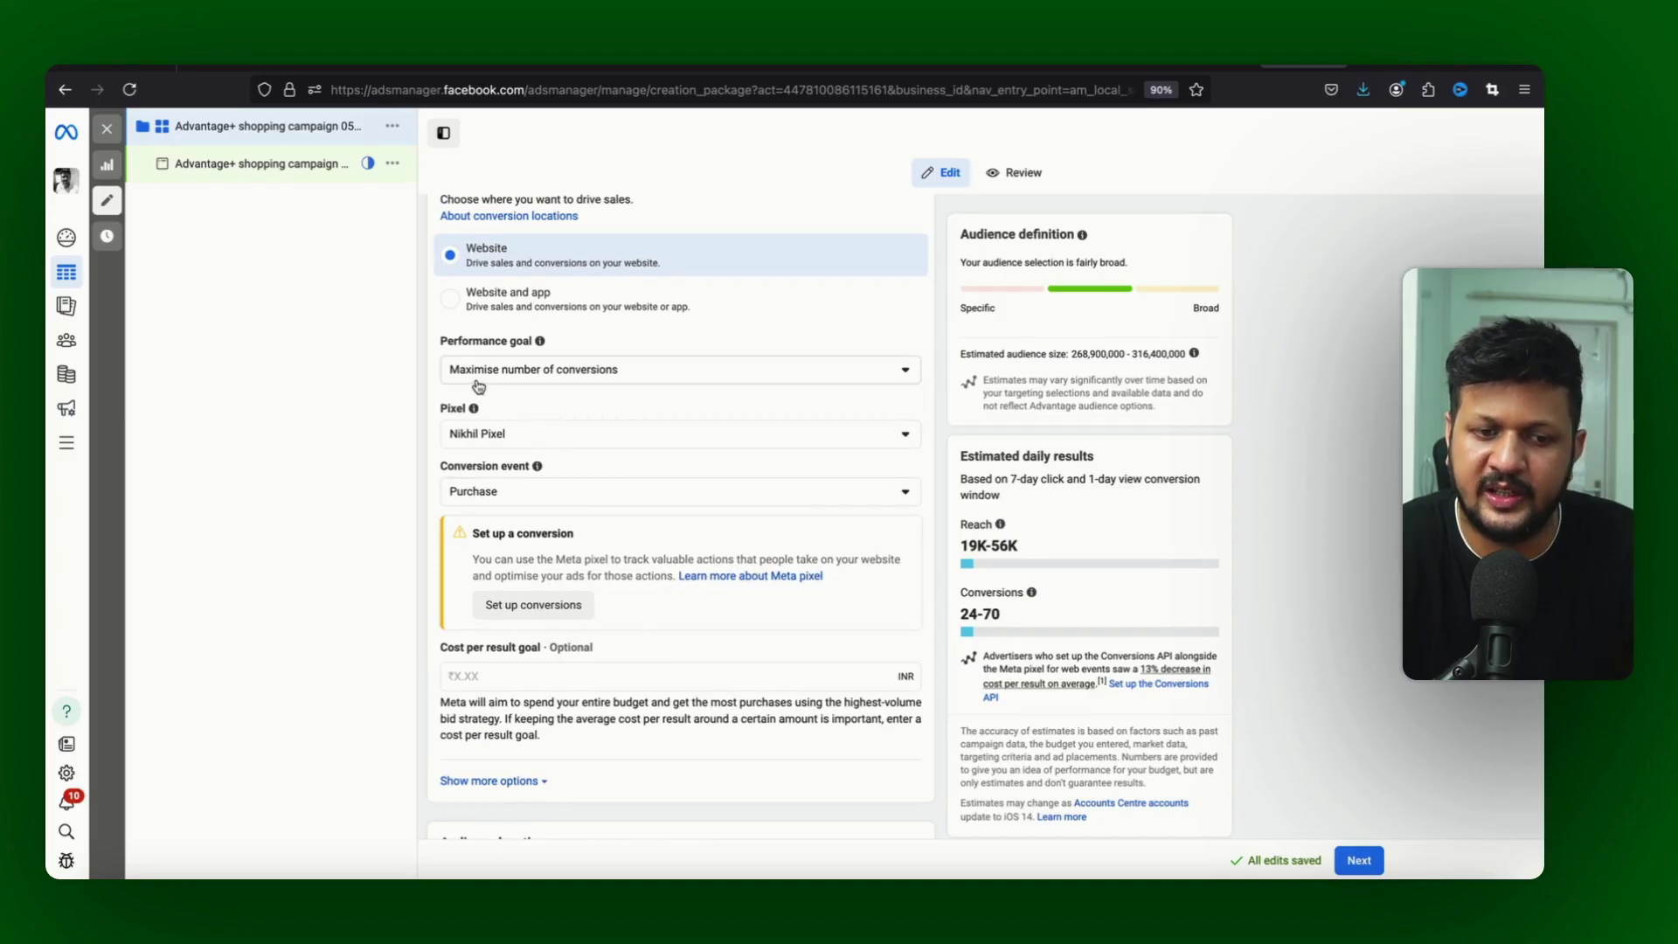
scroll(608, 393, down, 2)
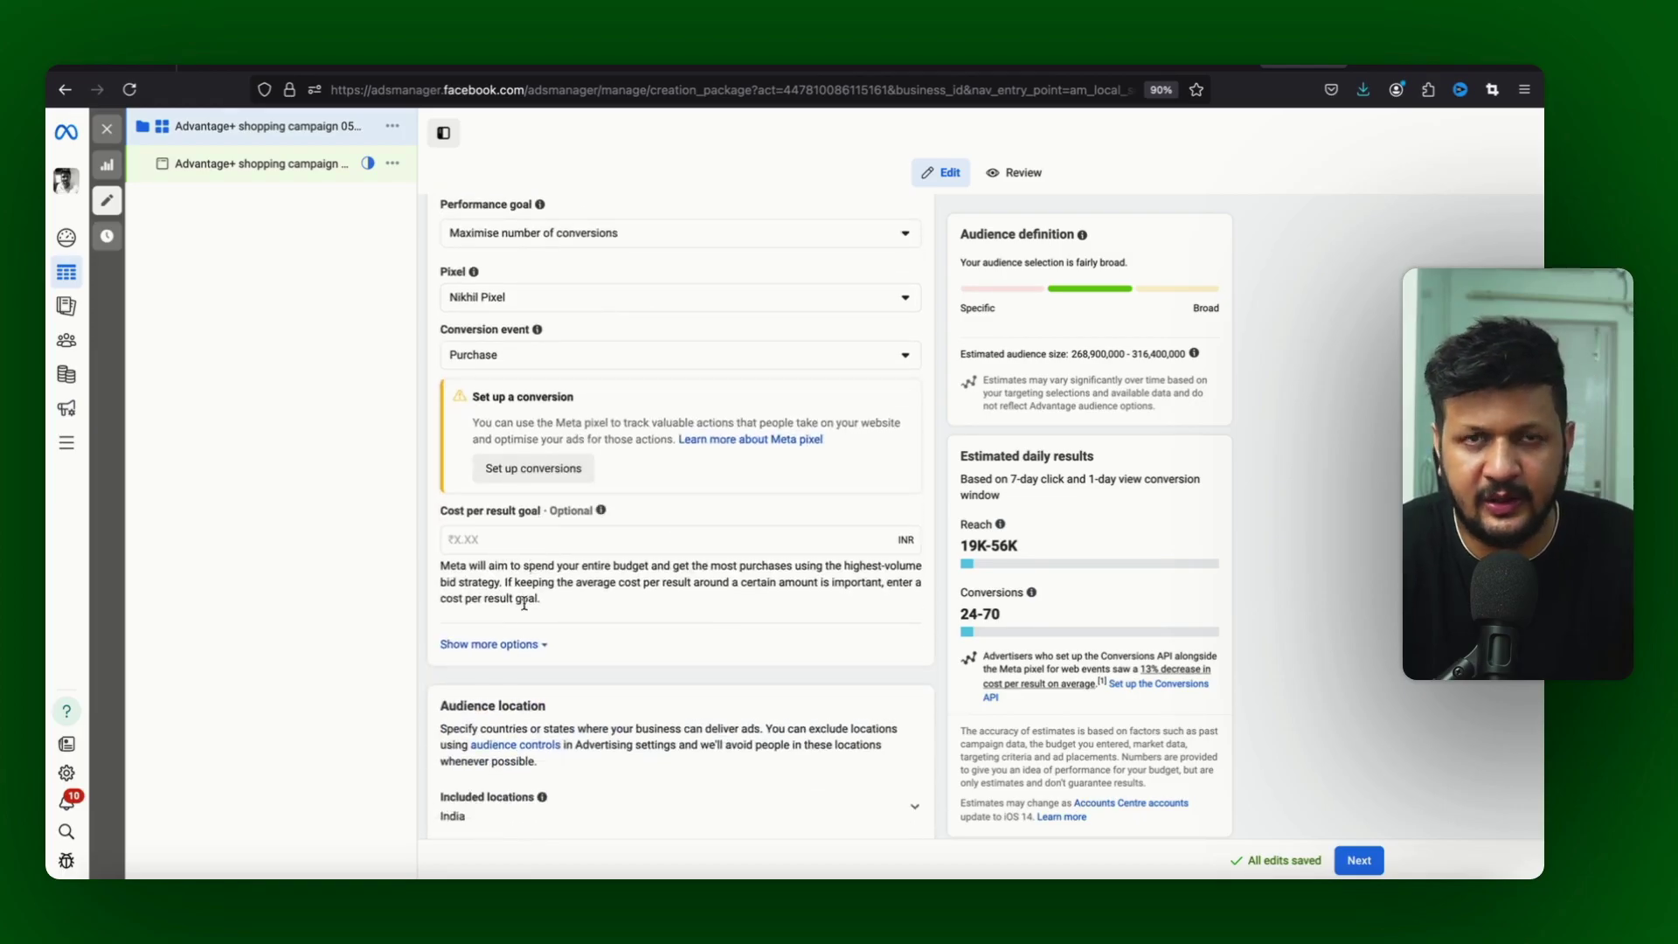
scroll(562, 603, down, 5)
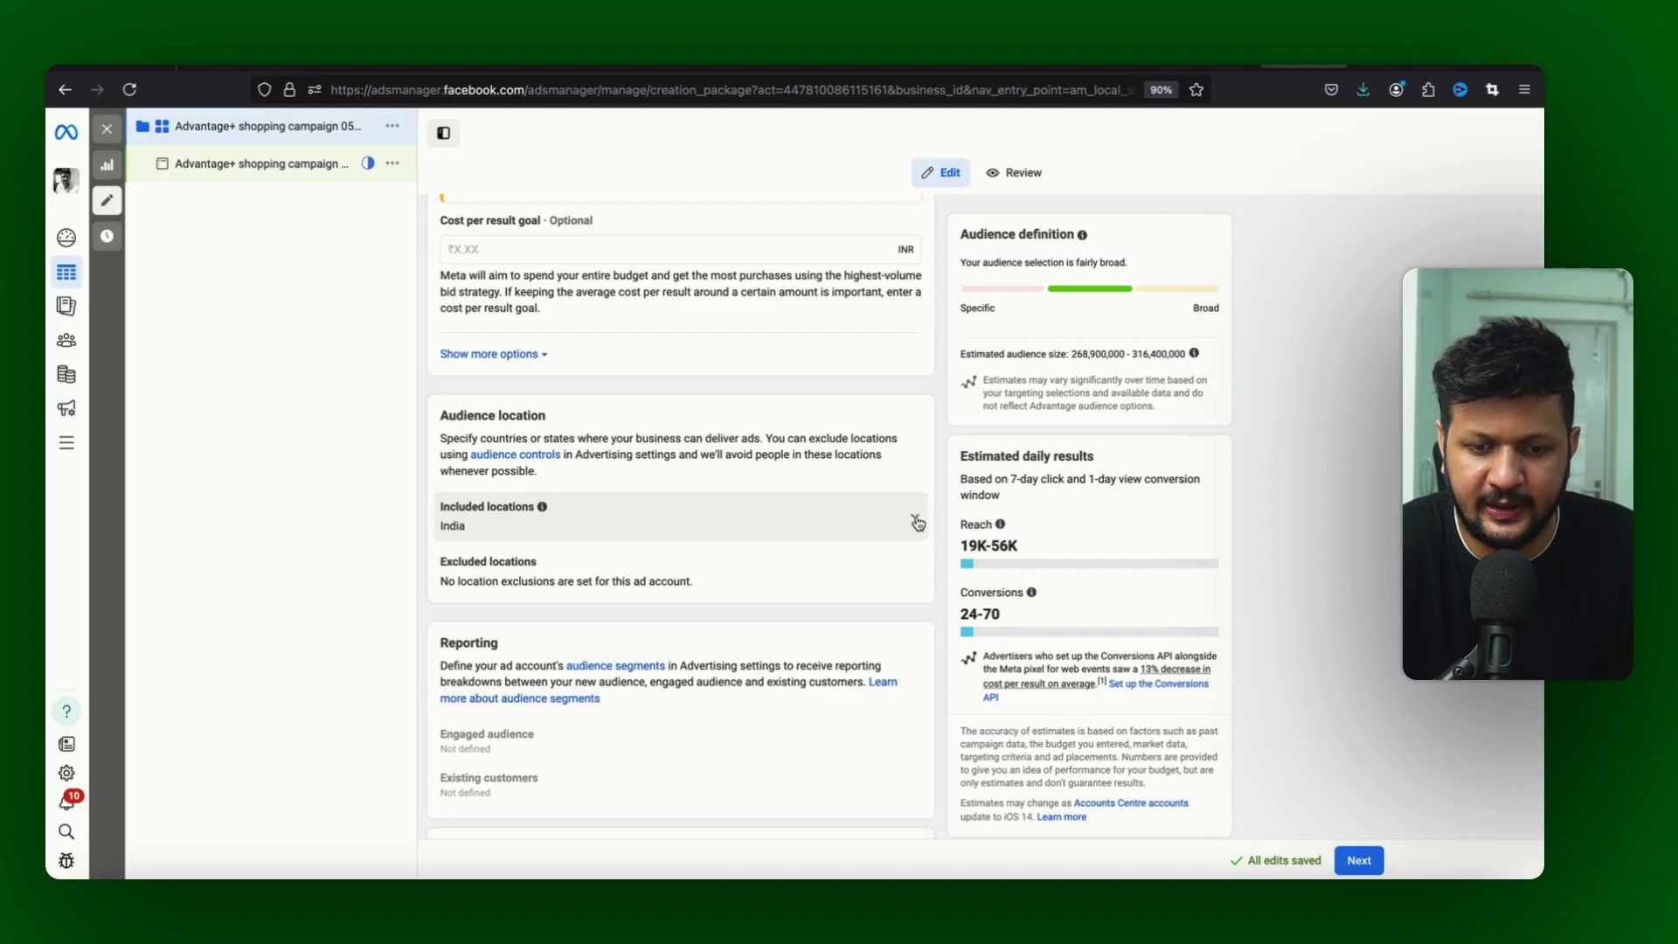
click(915, 522)
Step: Show the included location India on a map, then switch to Account controls
scroll(761, 570, down, 1)
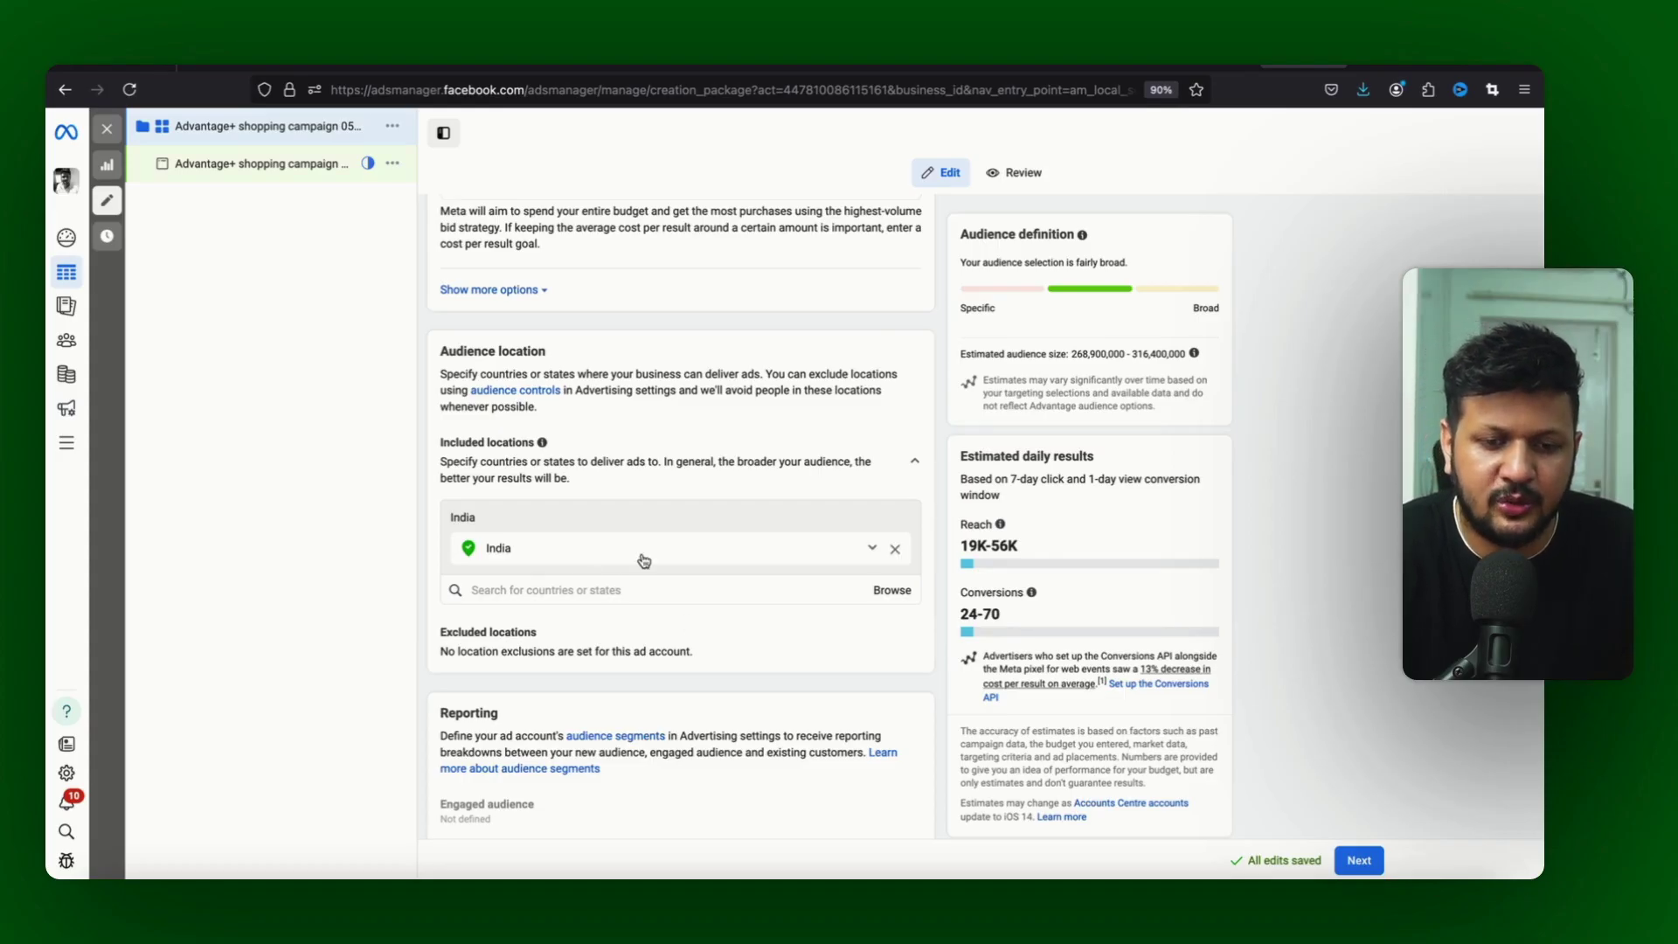
click(872, 552)
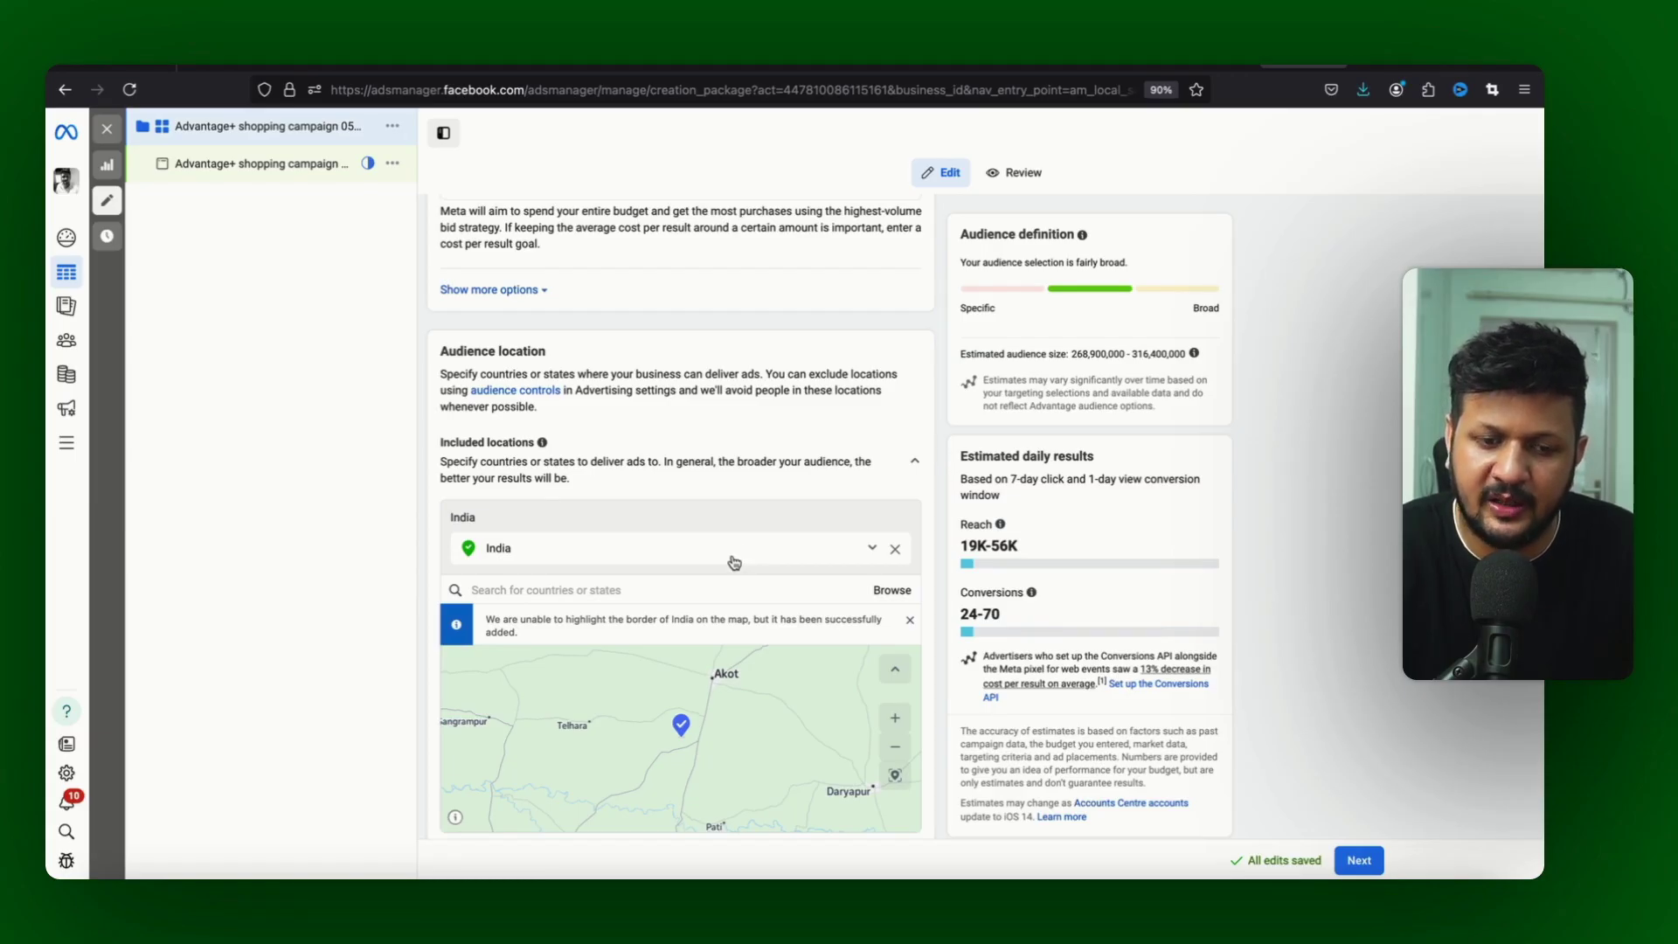
scroll(681, 724, down, 2)
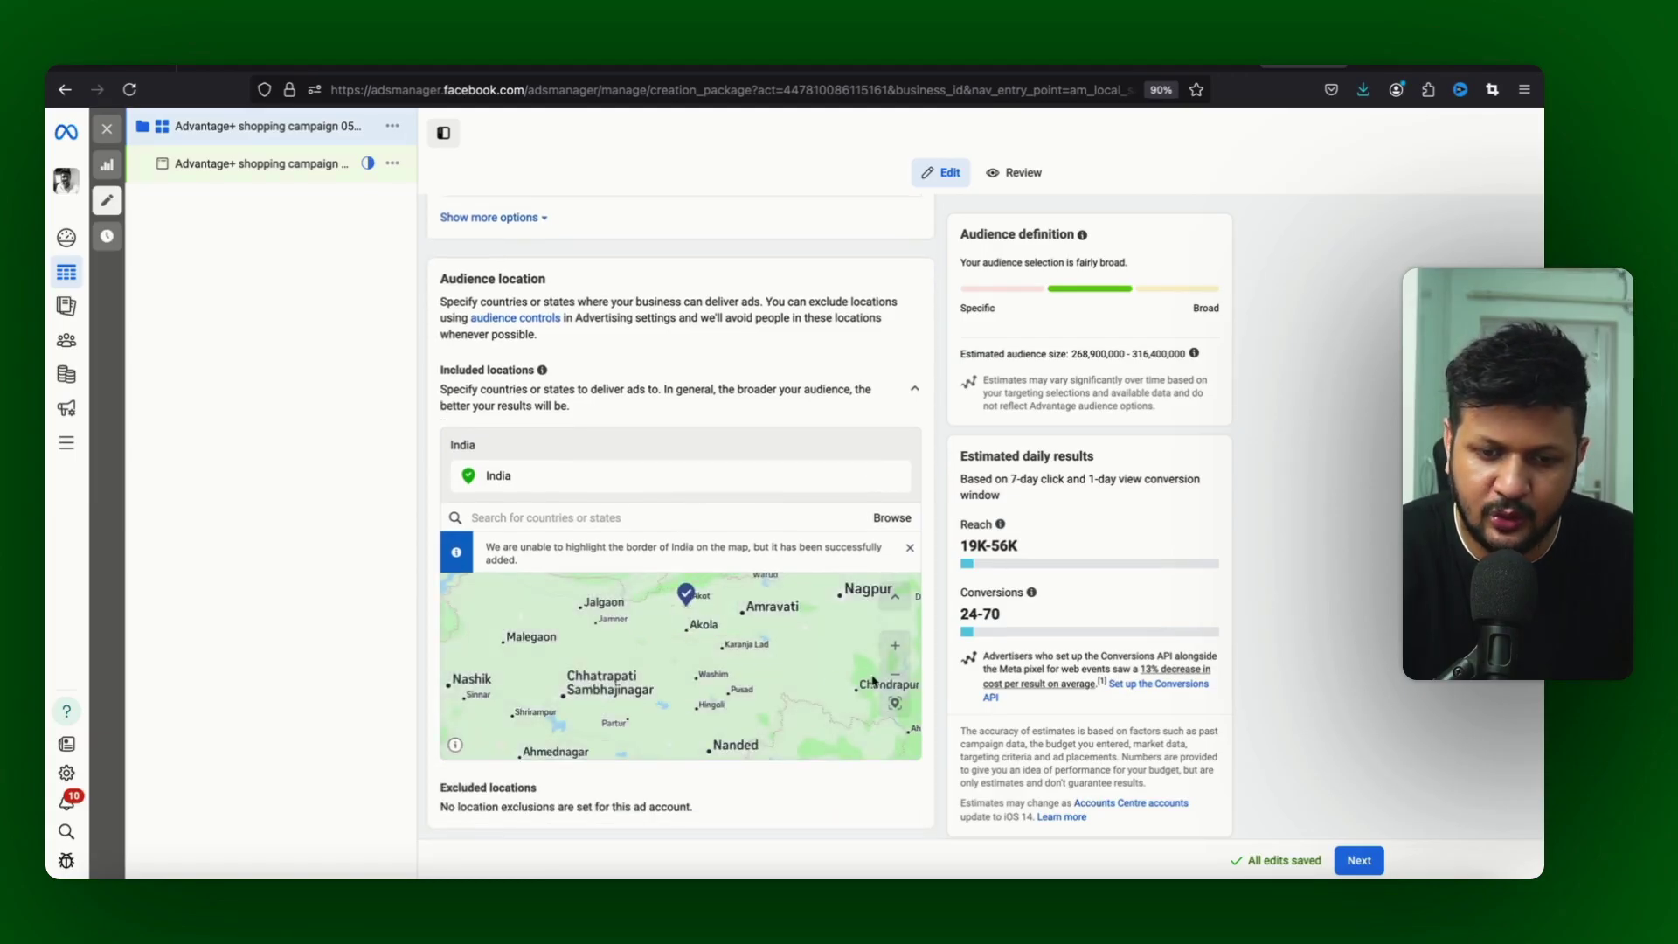
scroll(647, 568, down, 3)
scroll(637, 513, up, 4)
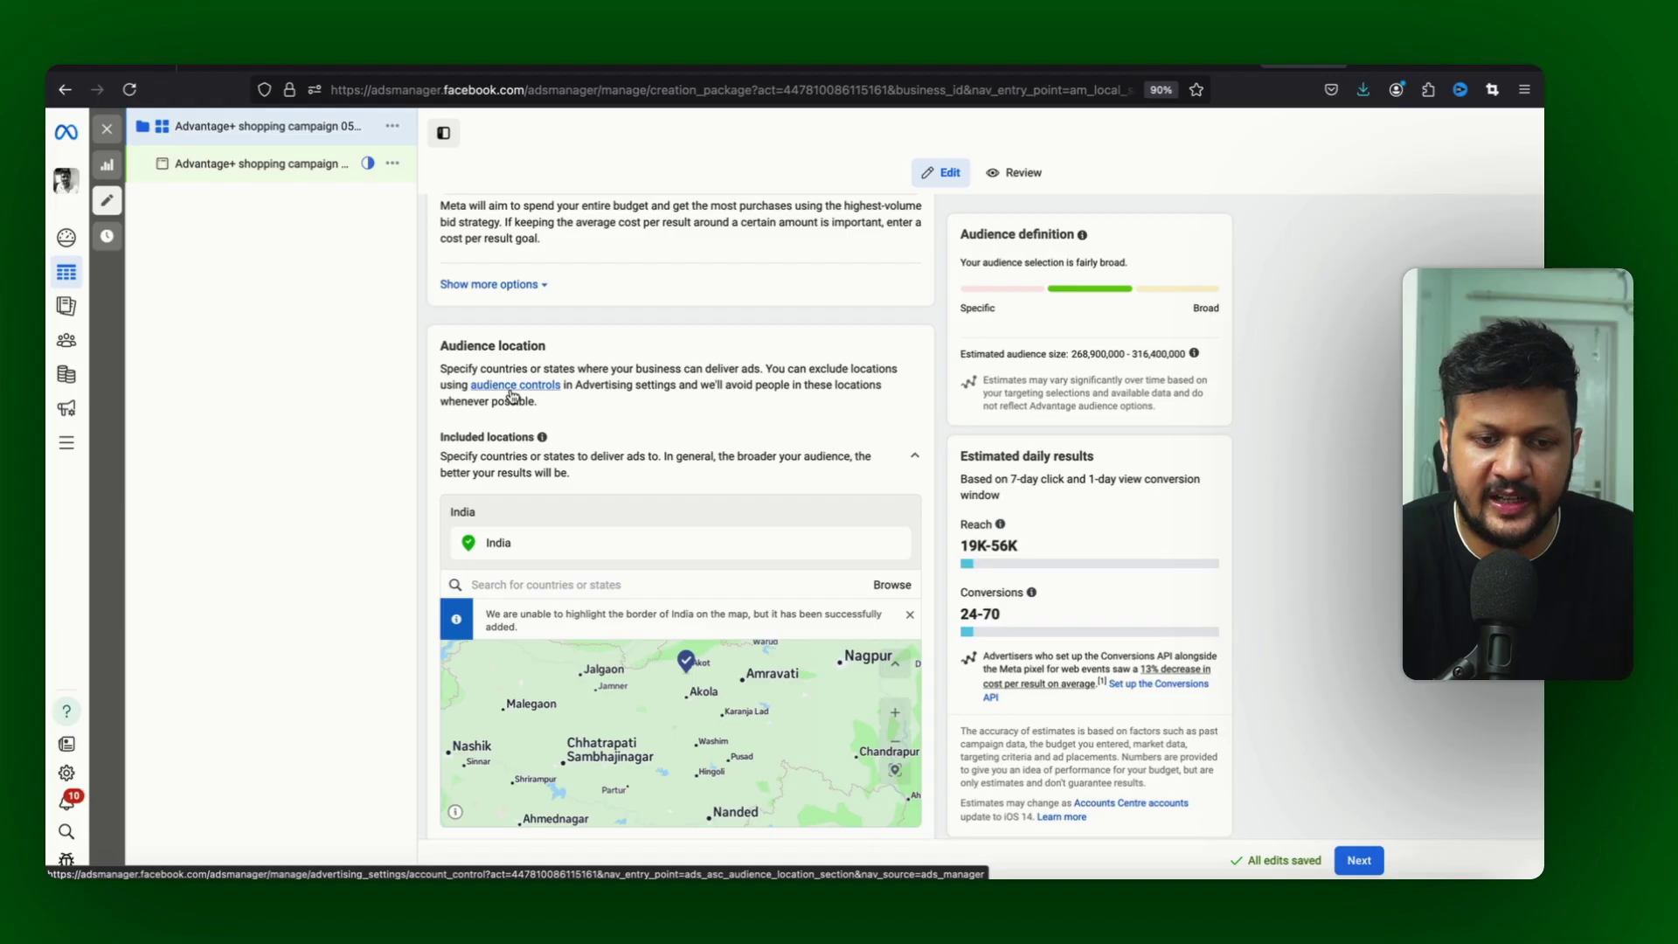
click(1384, 76)
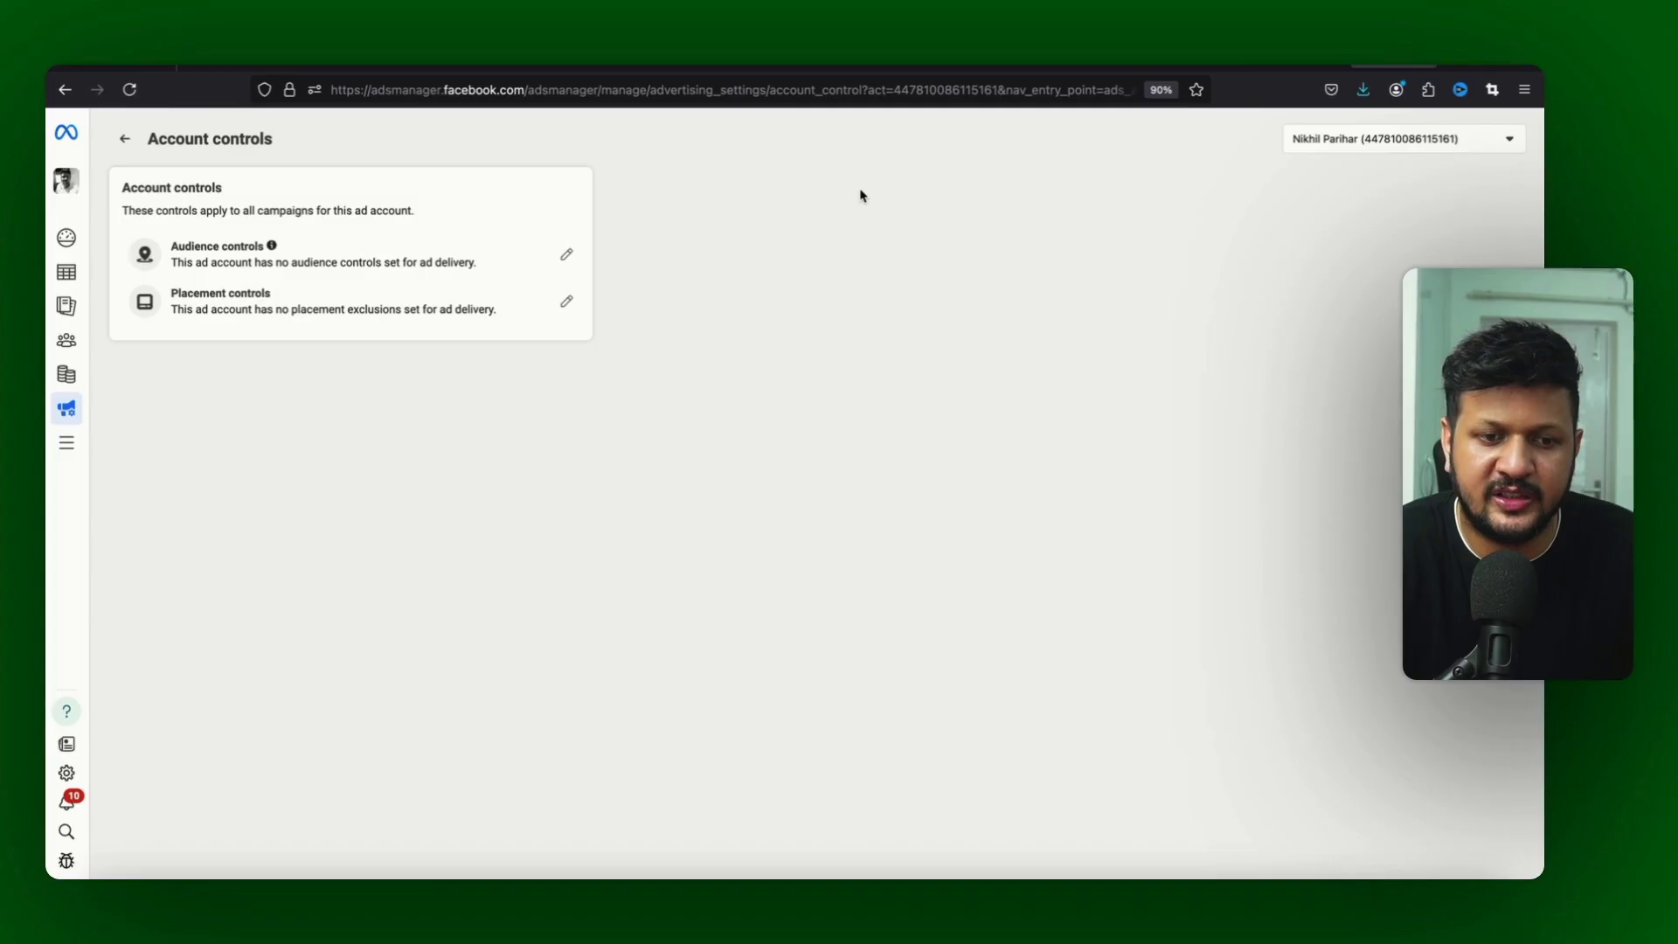
Step: In Audience controls, turn the specific-locations restriction on and back off
click(566, 258)
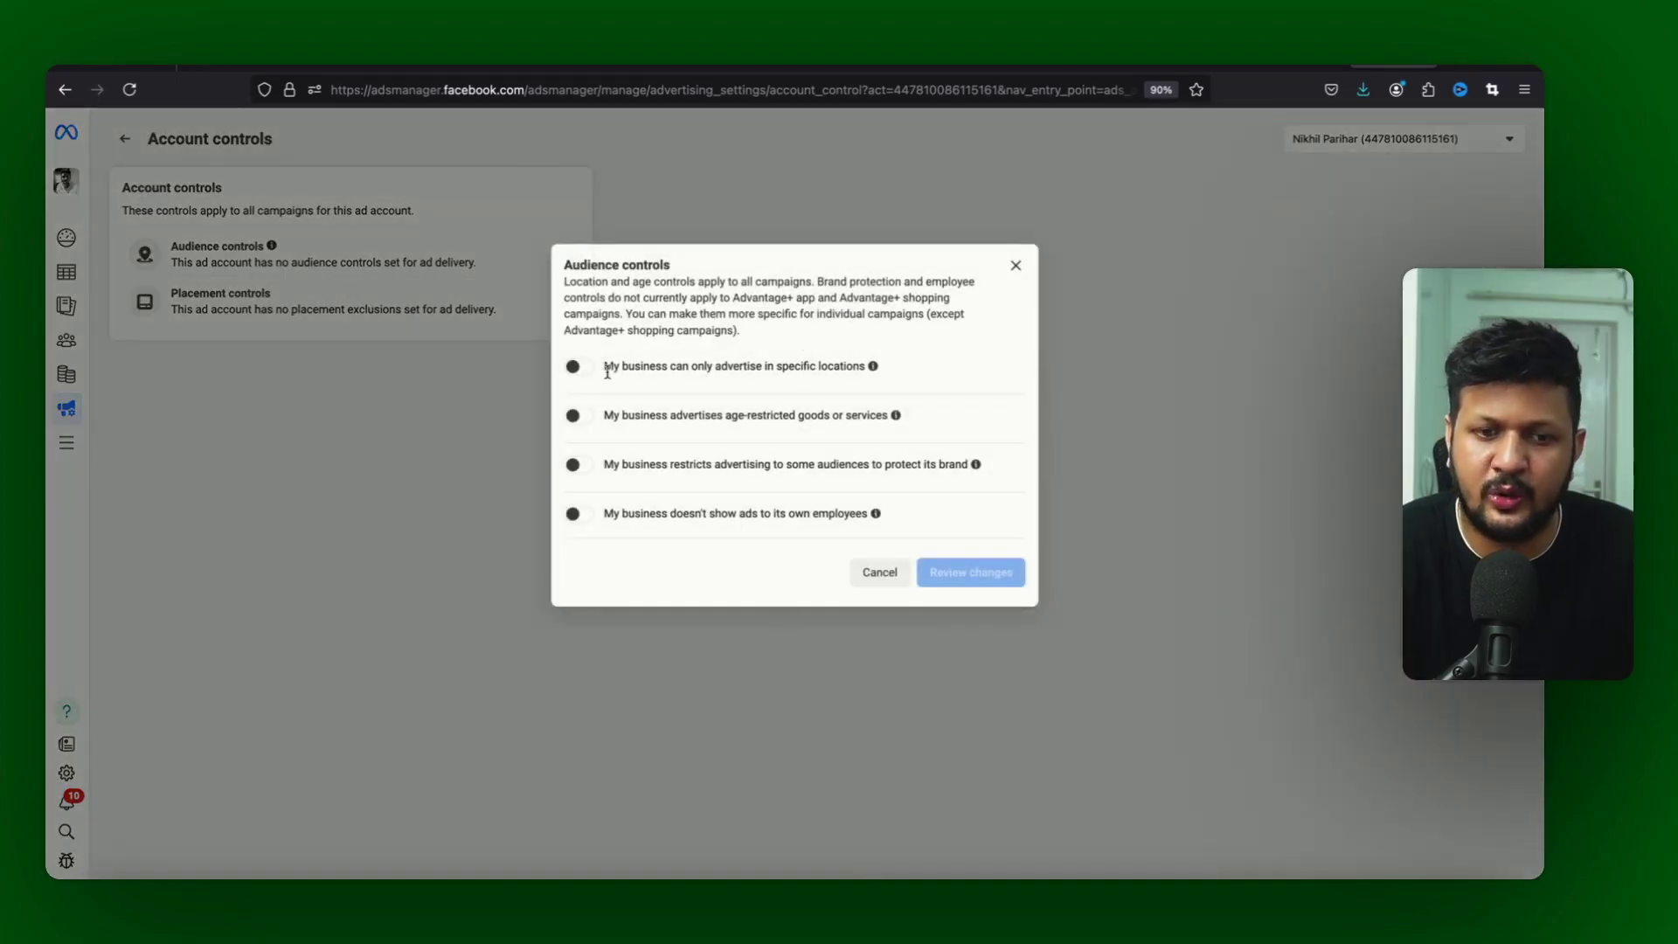
click(575, 370)
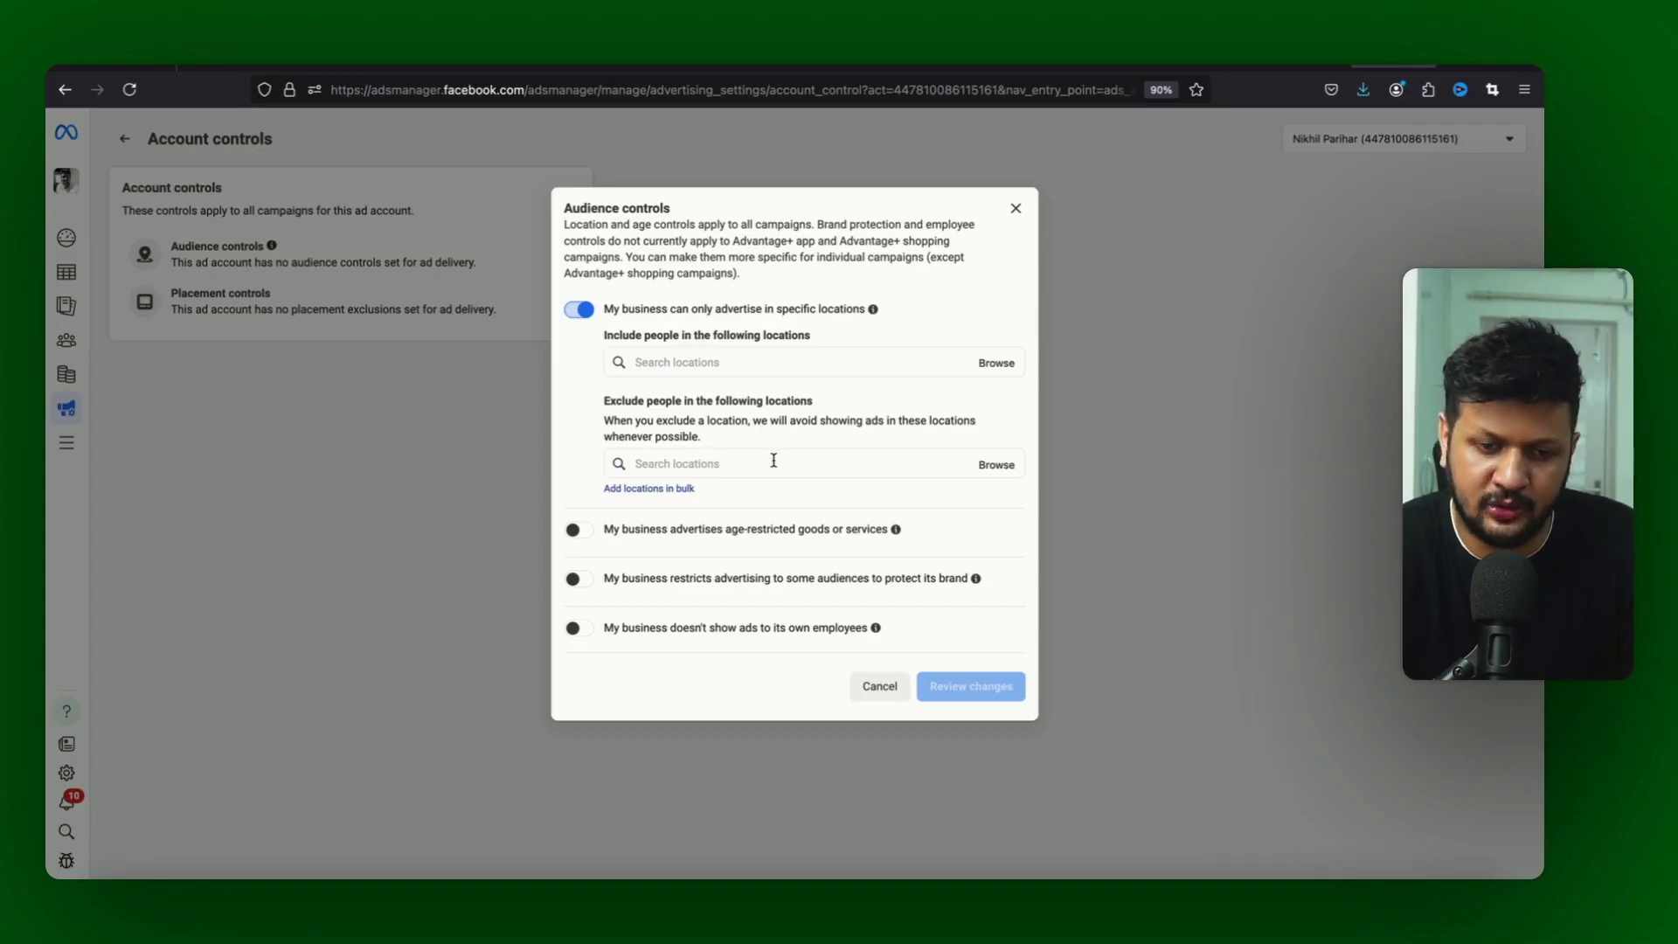
click(577, 308)
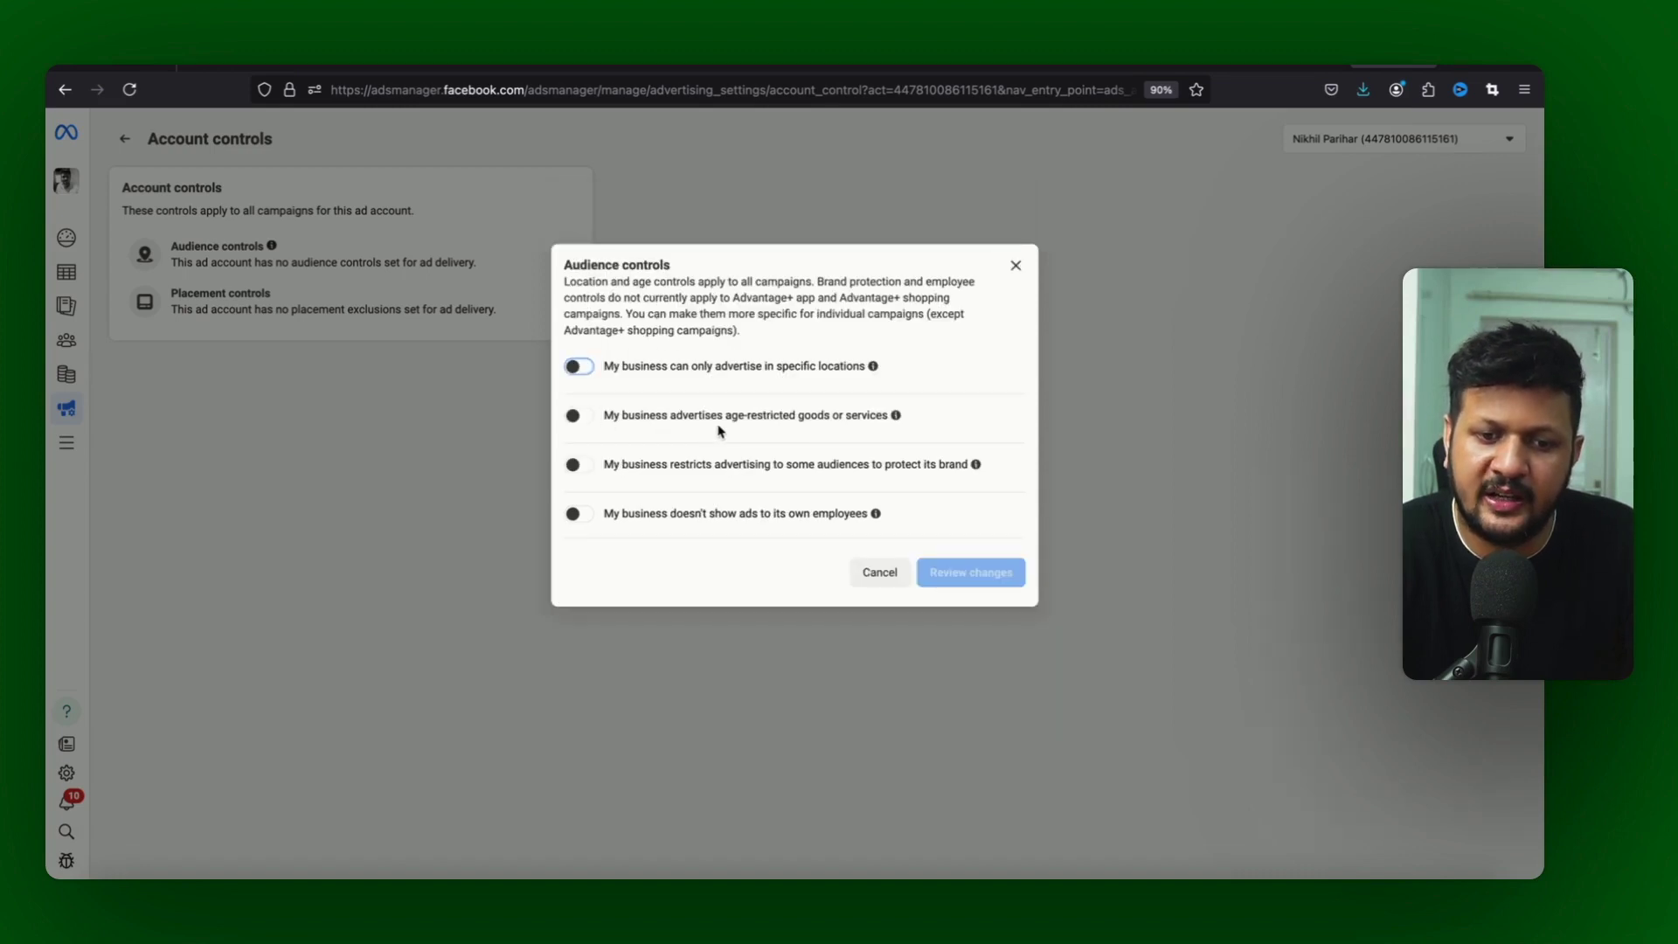
Step: Try age-restricted goods with minimum age 25, reset to 18, turn it off, close unsaved
click(579, 418)
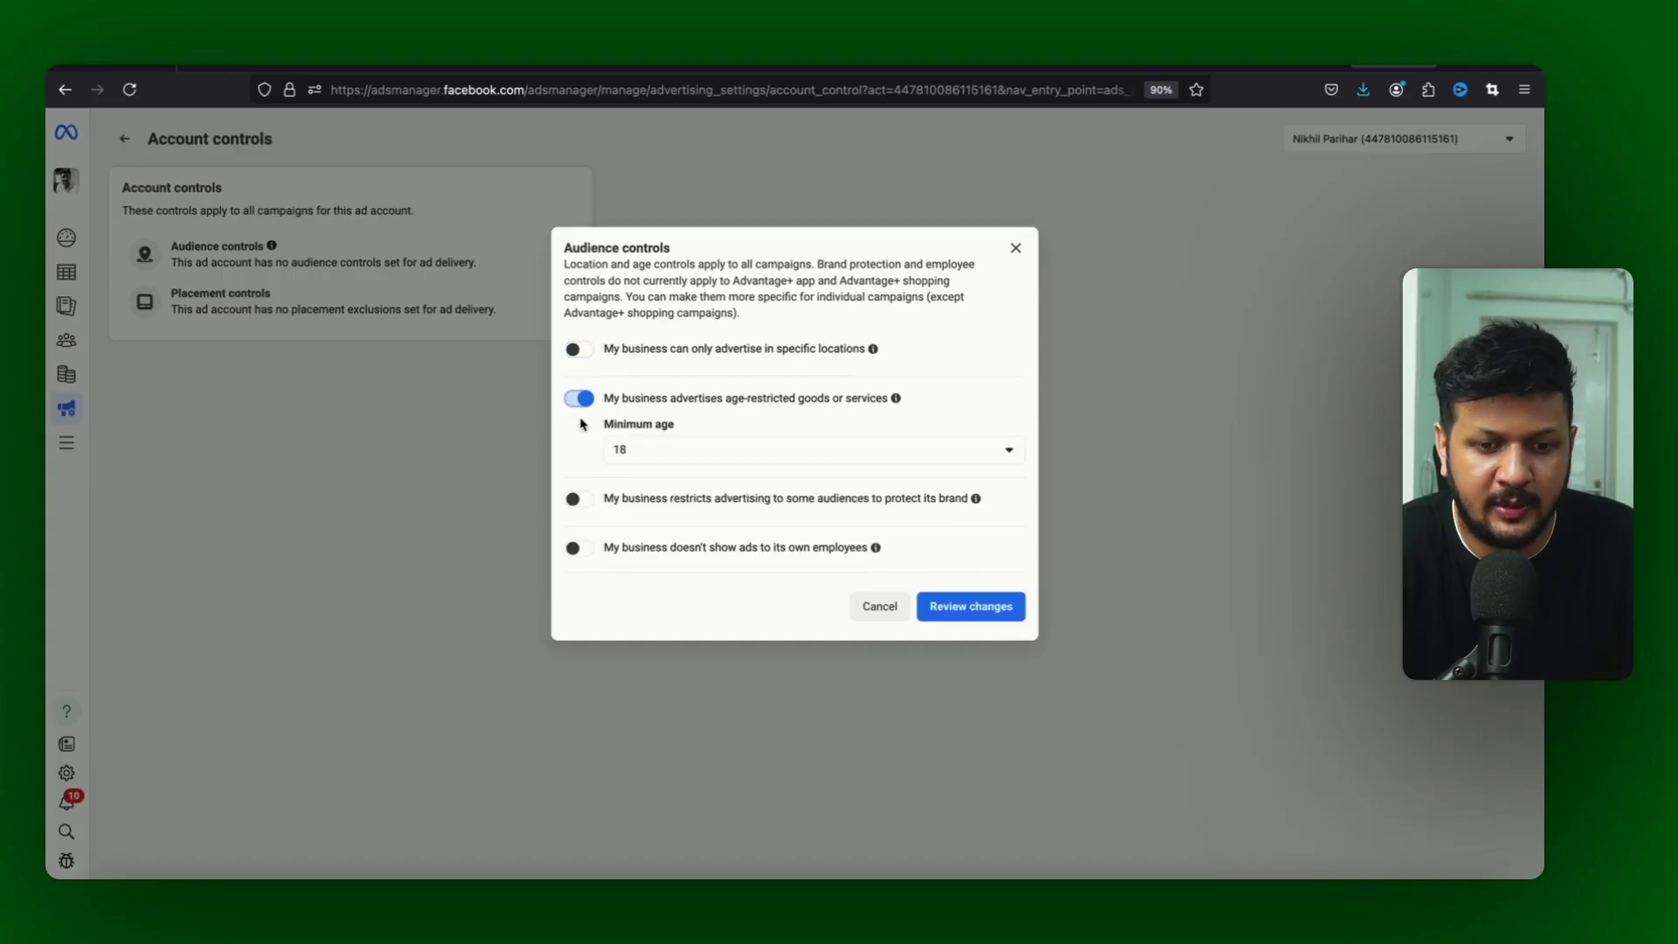
click(646, 464)
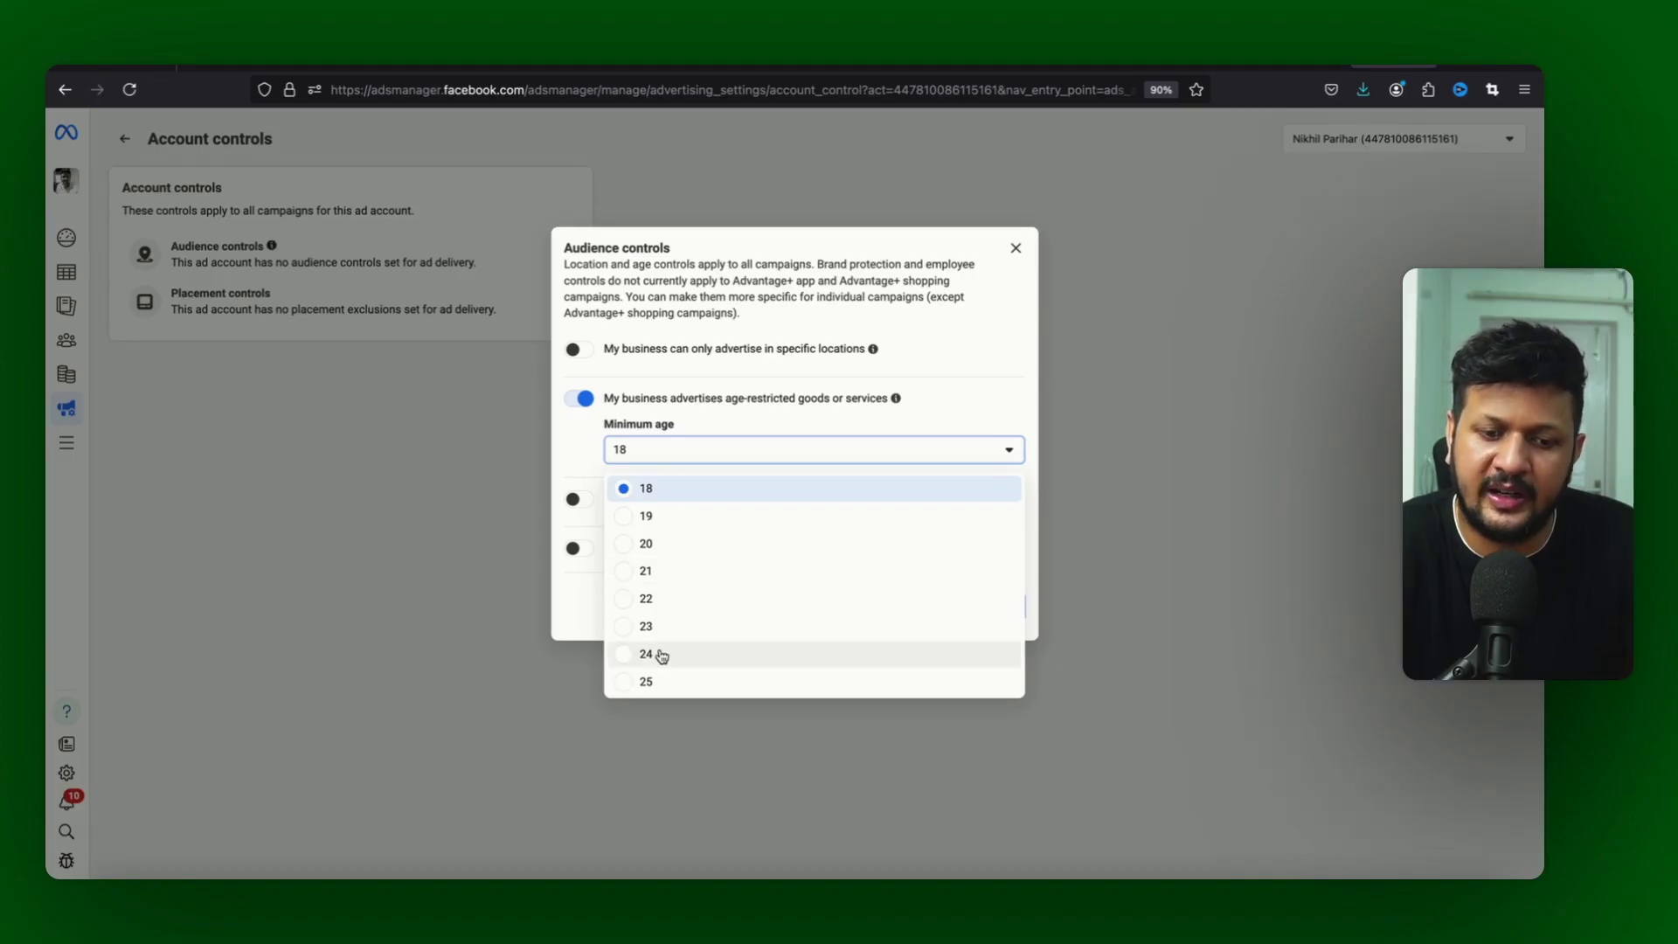
click(648, 682)
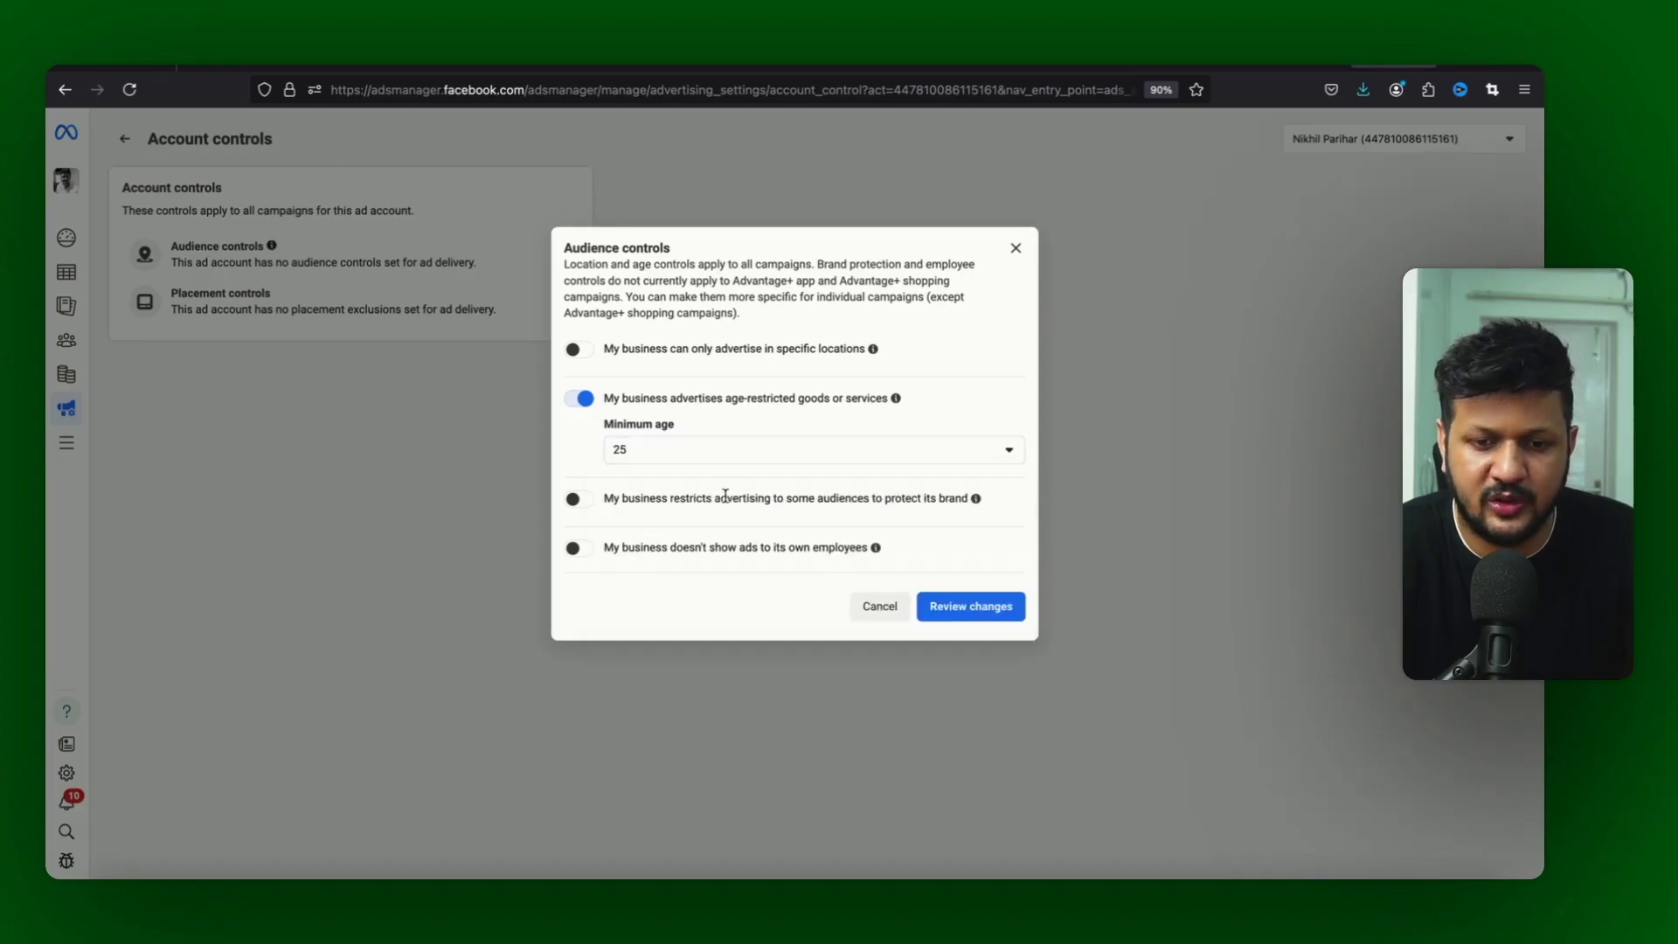
click(652, 456)
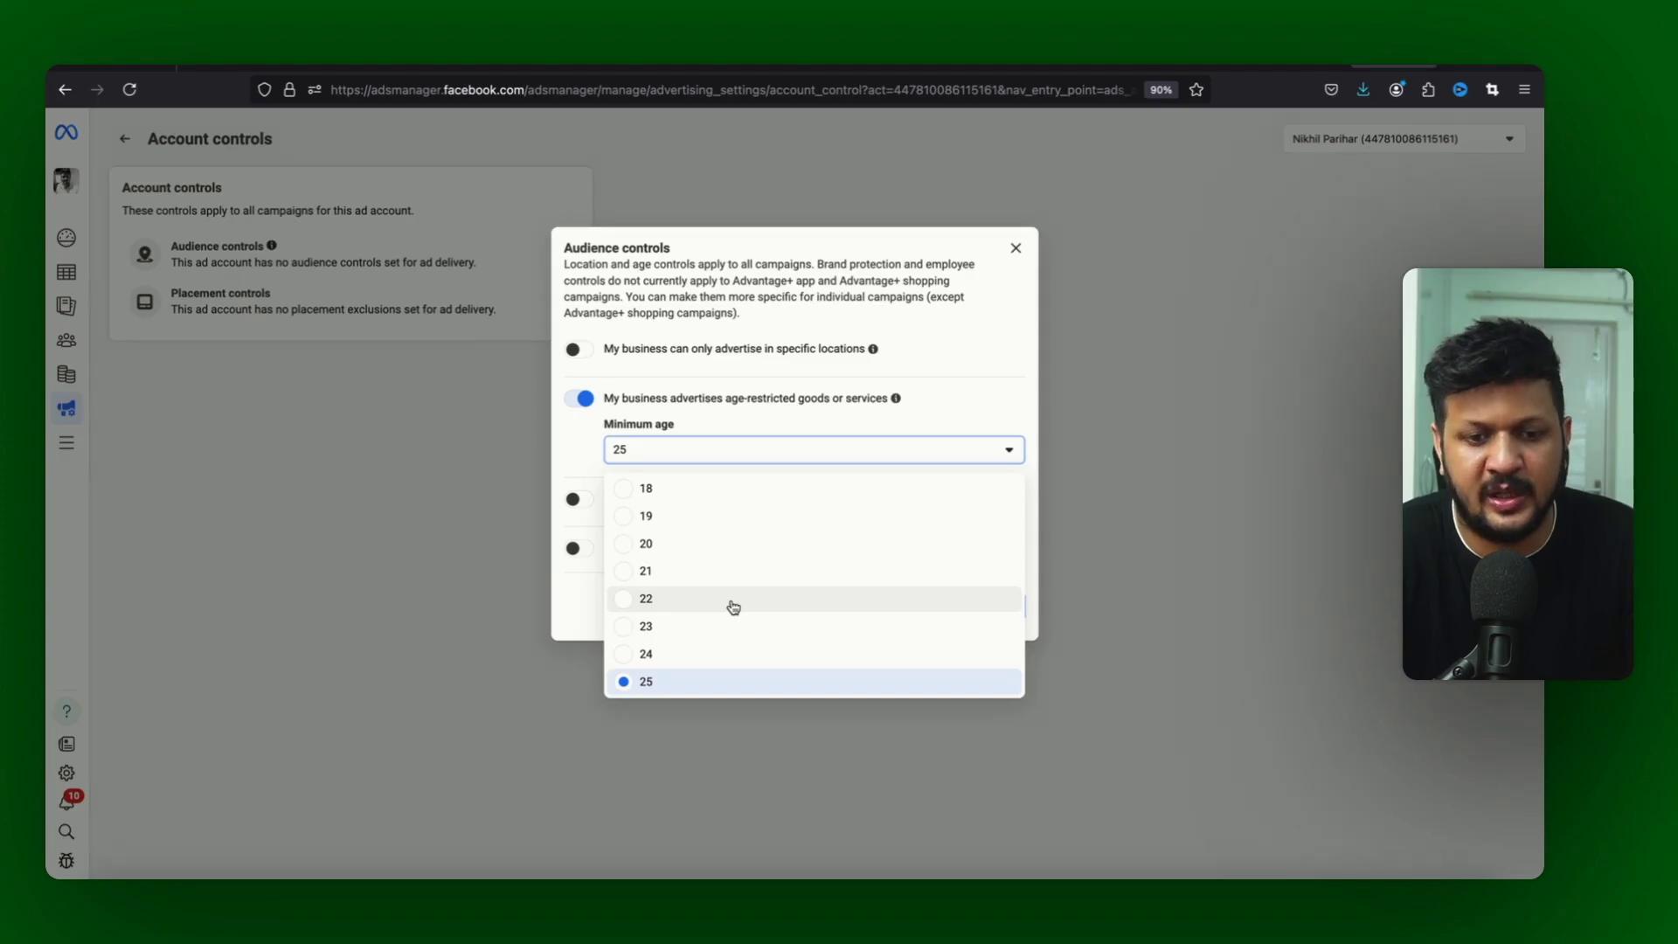
click(730, 491)
click(579, 398)
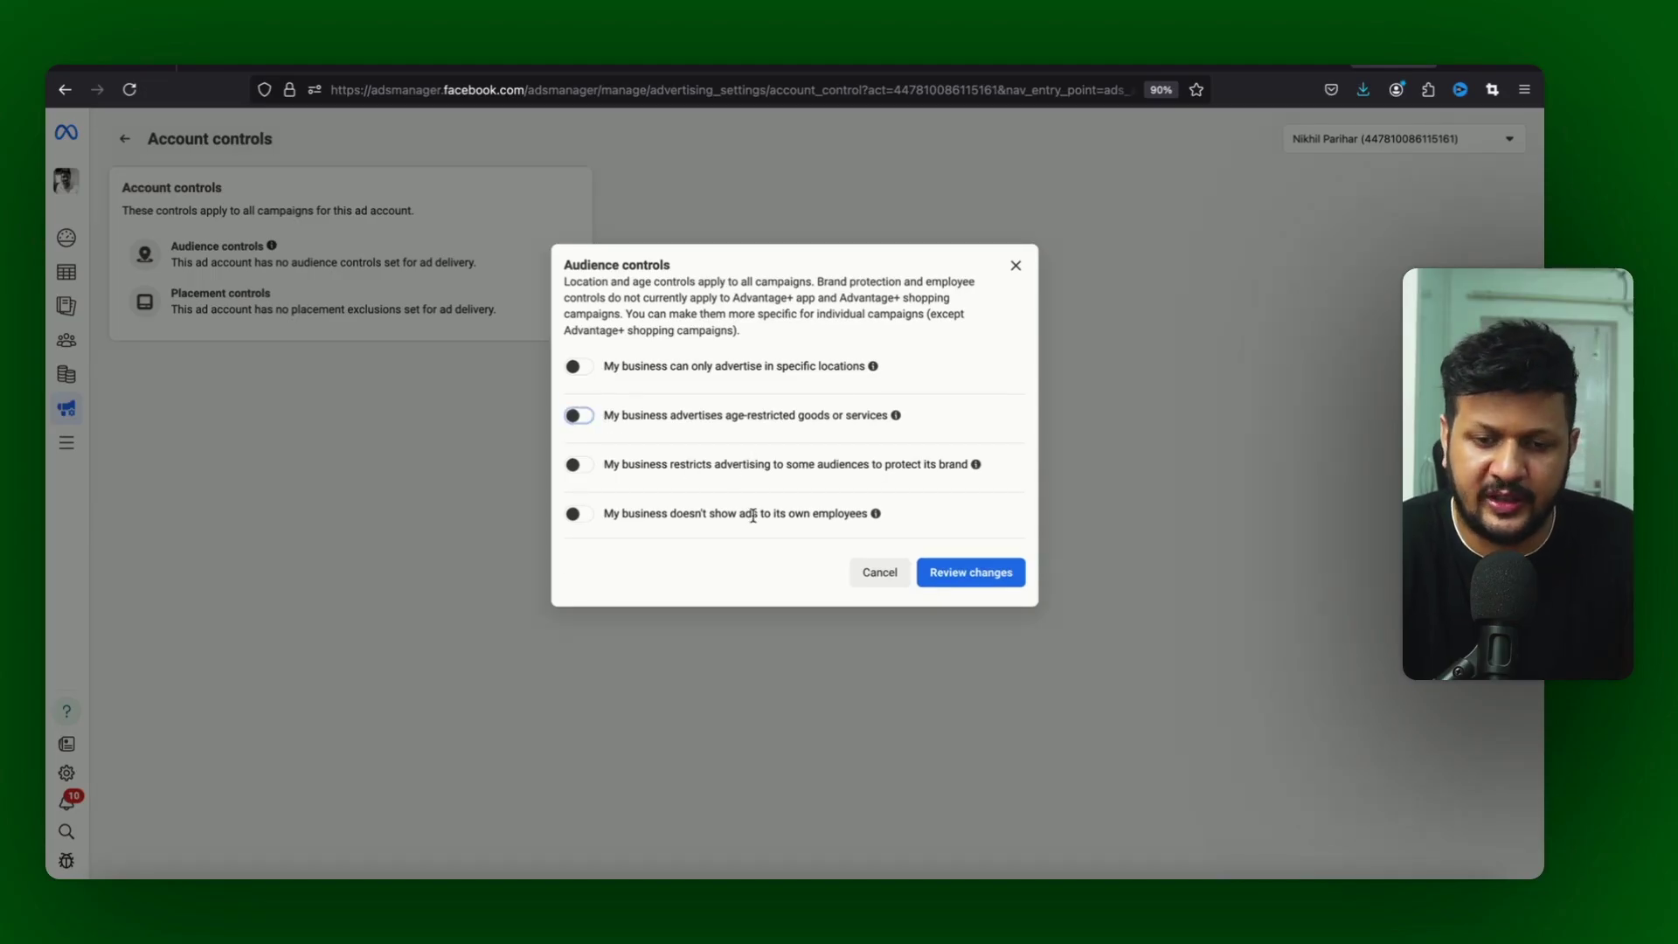
click(1015, 265)
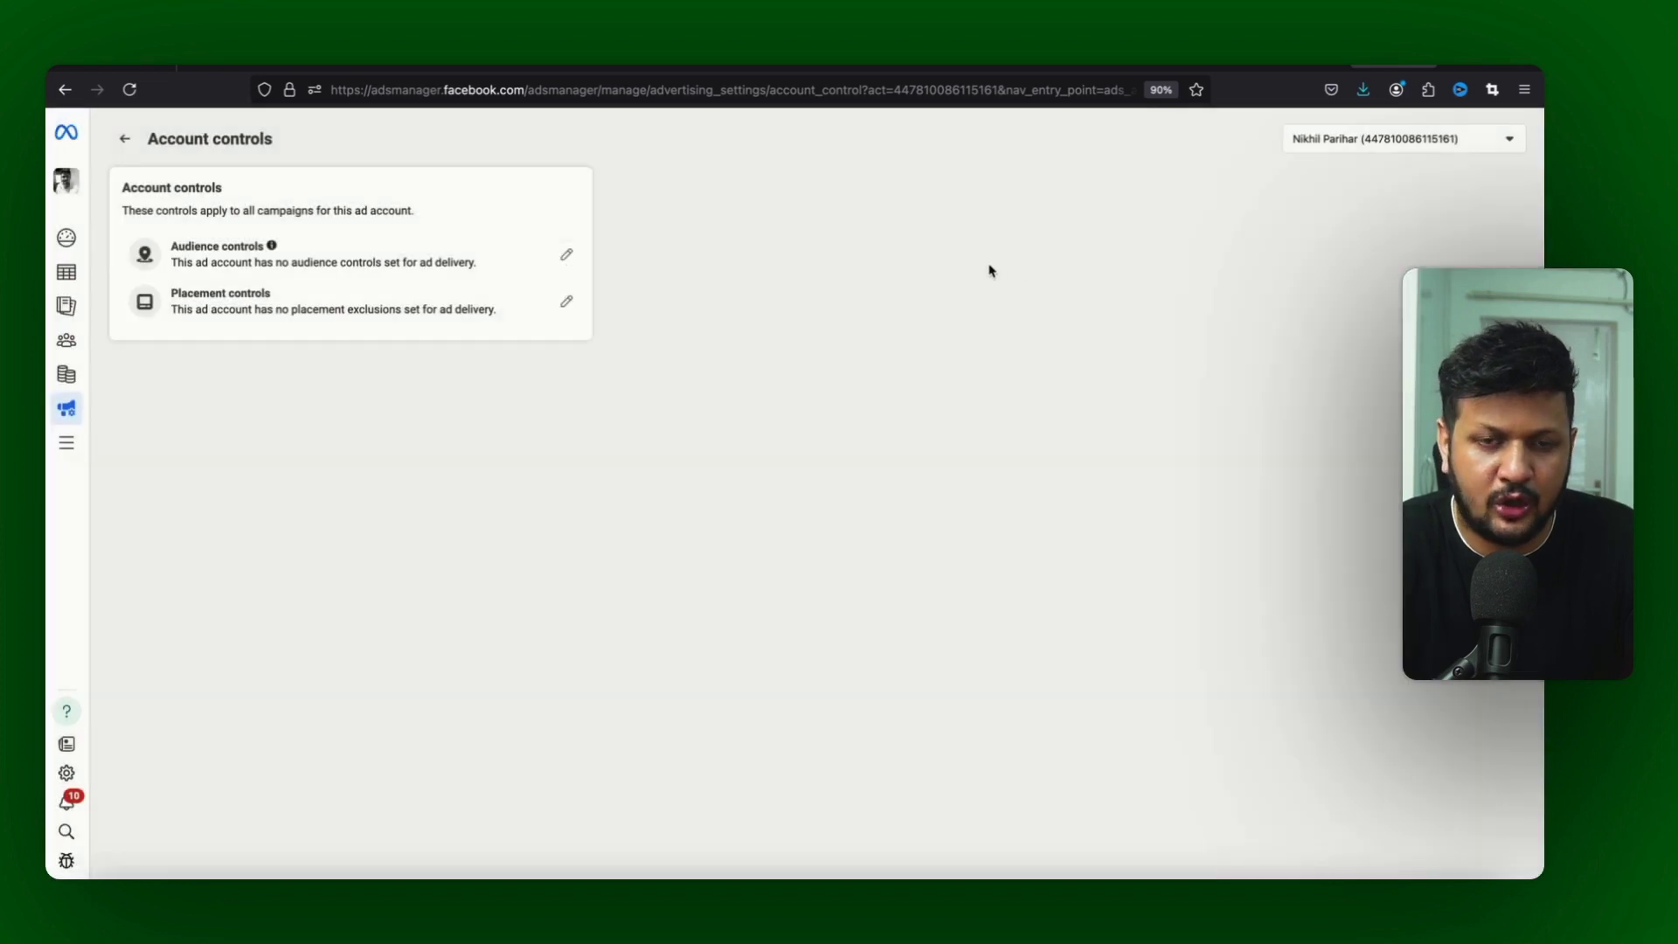
Step: Toggle the specific-placements restriction on and off, then close Placement controls without saving
click(568, 302)
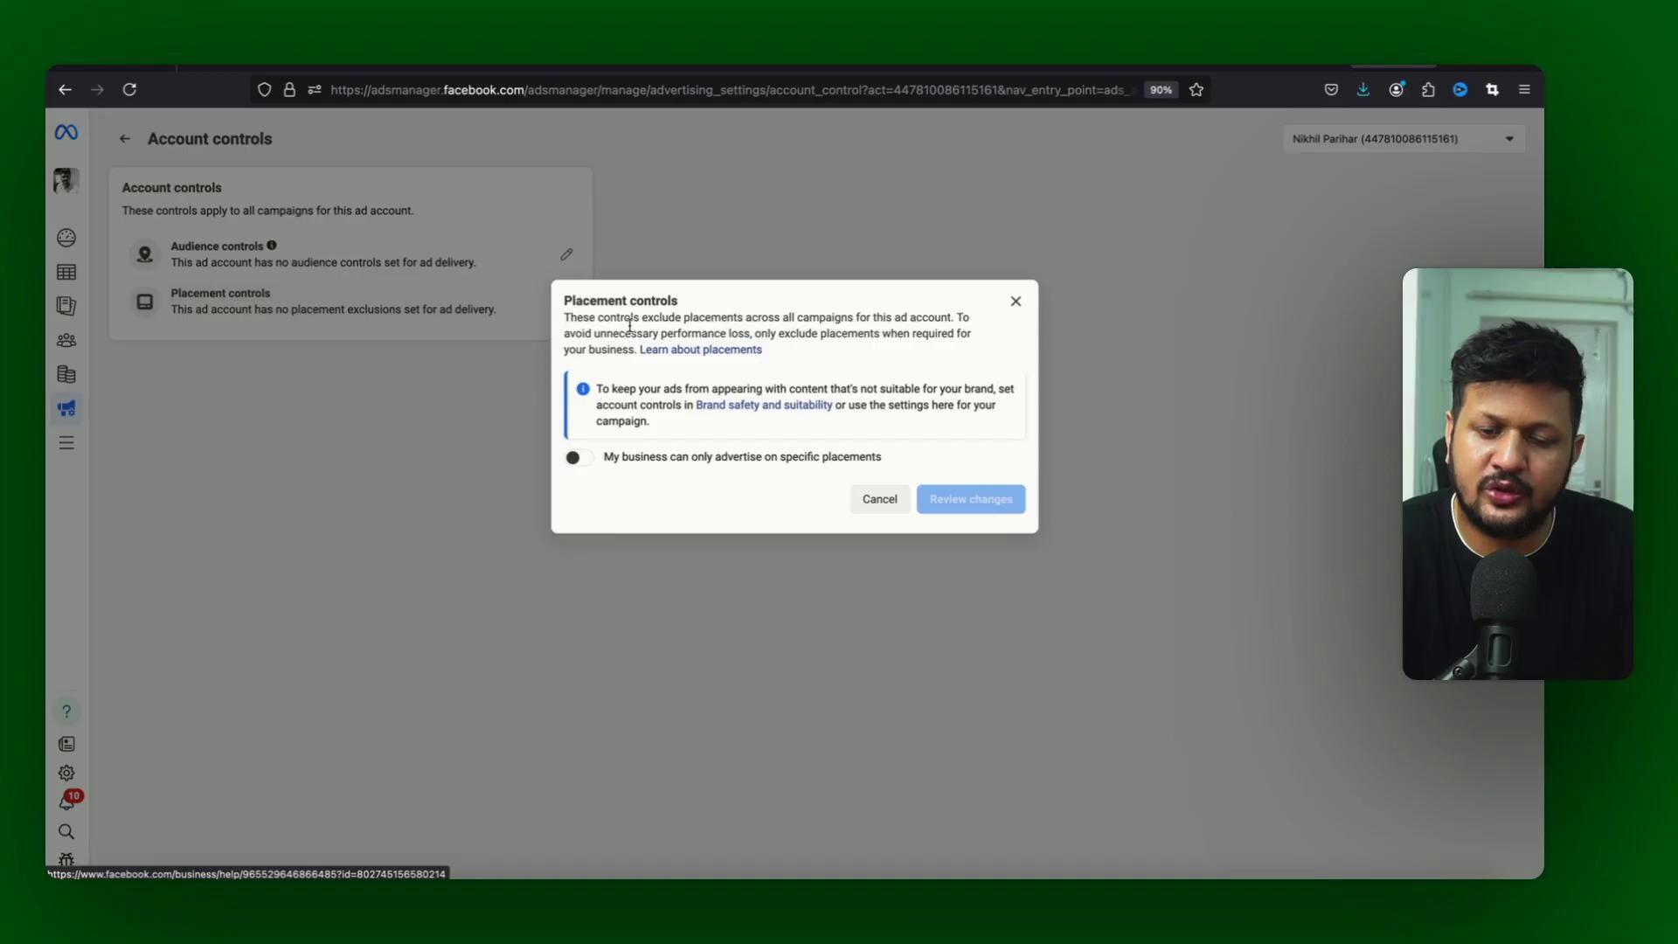
click(579, 457)
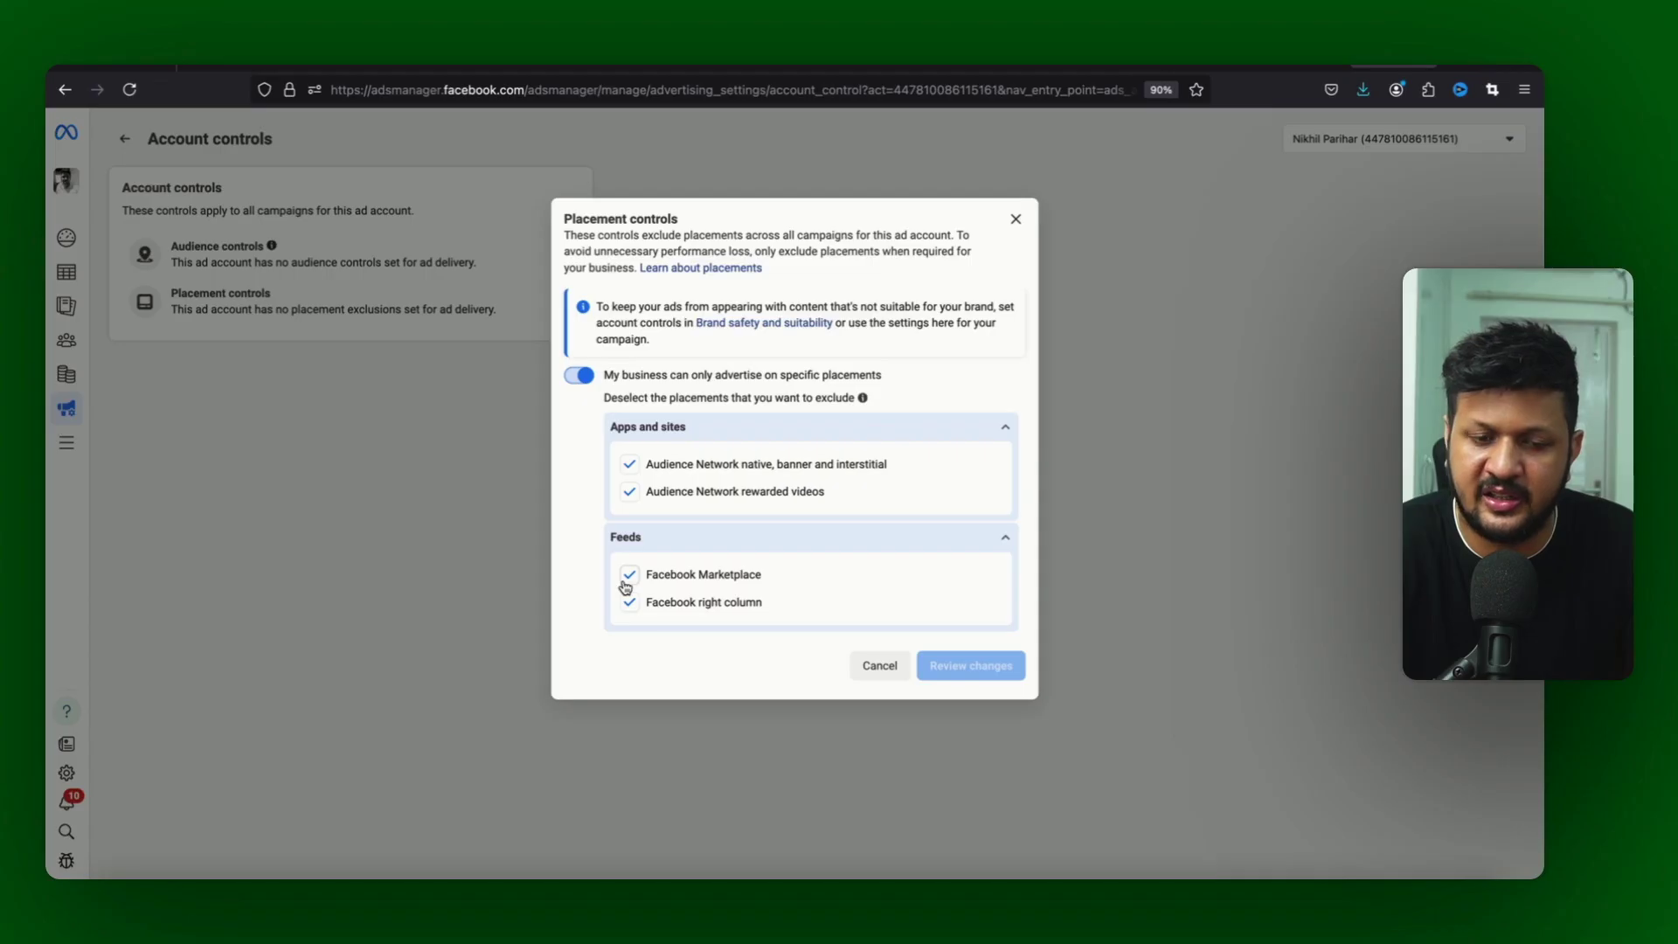
click(579, 375)
click(1017, 301)
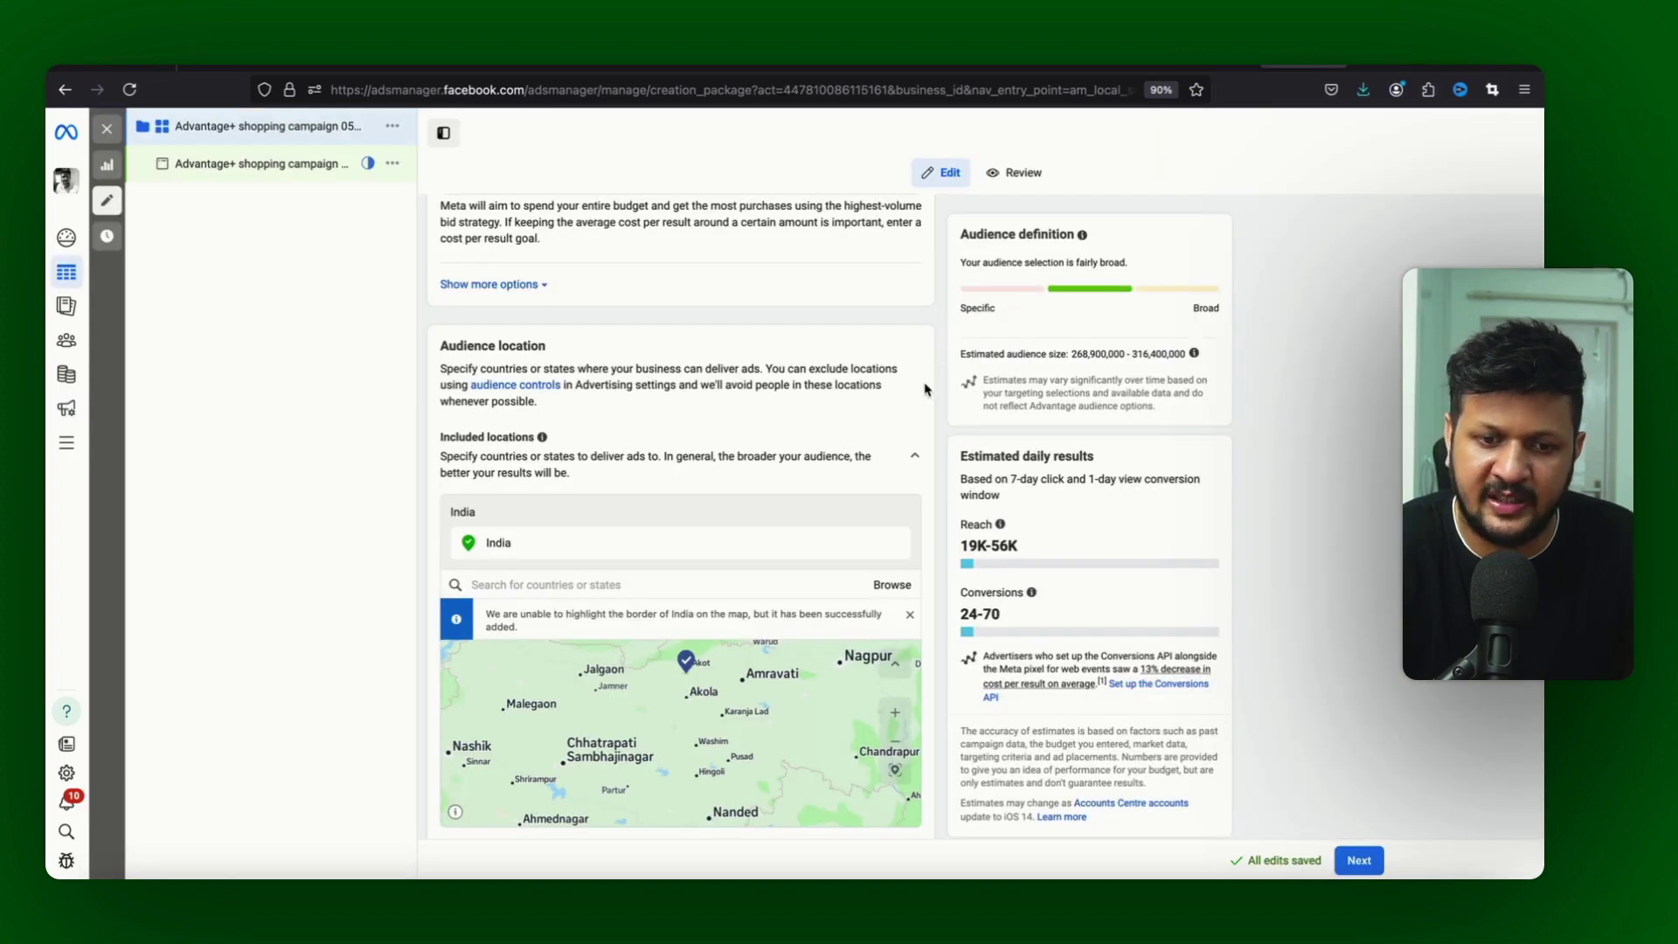
Step: Replace India in Included locations with Telangana, India after a search for Hyderabad
scroll(944, 478, down, 2)
scroll(942, 478, down, 2)
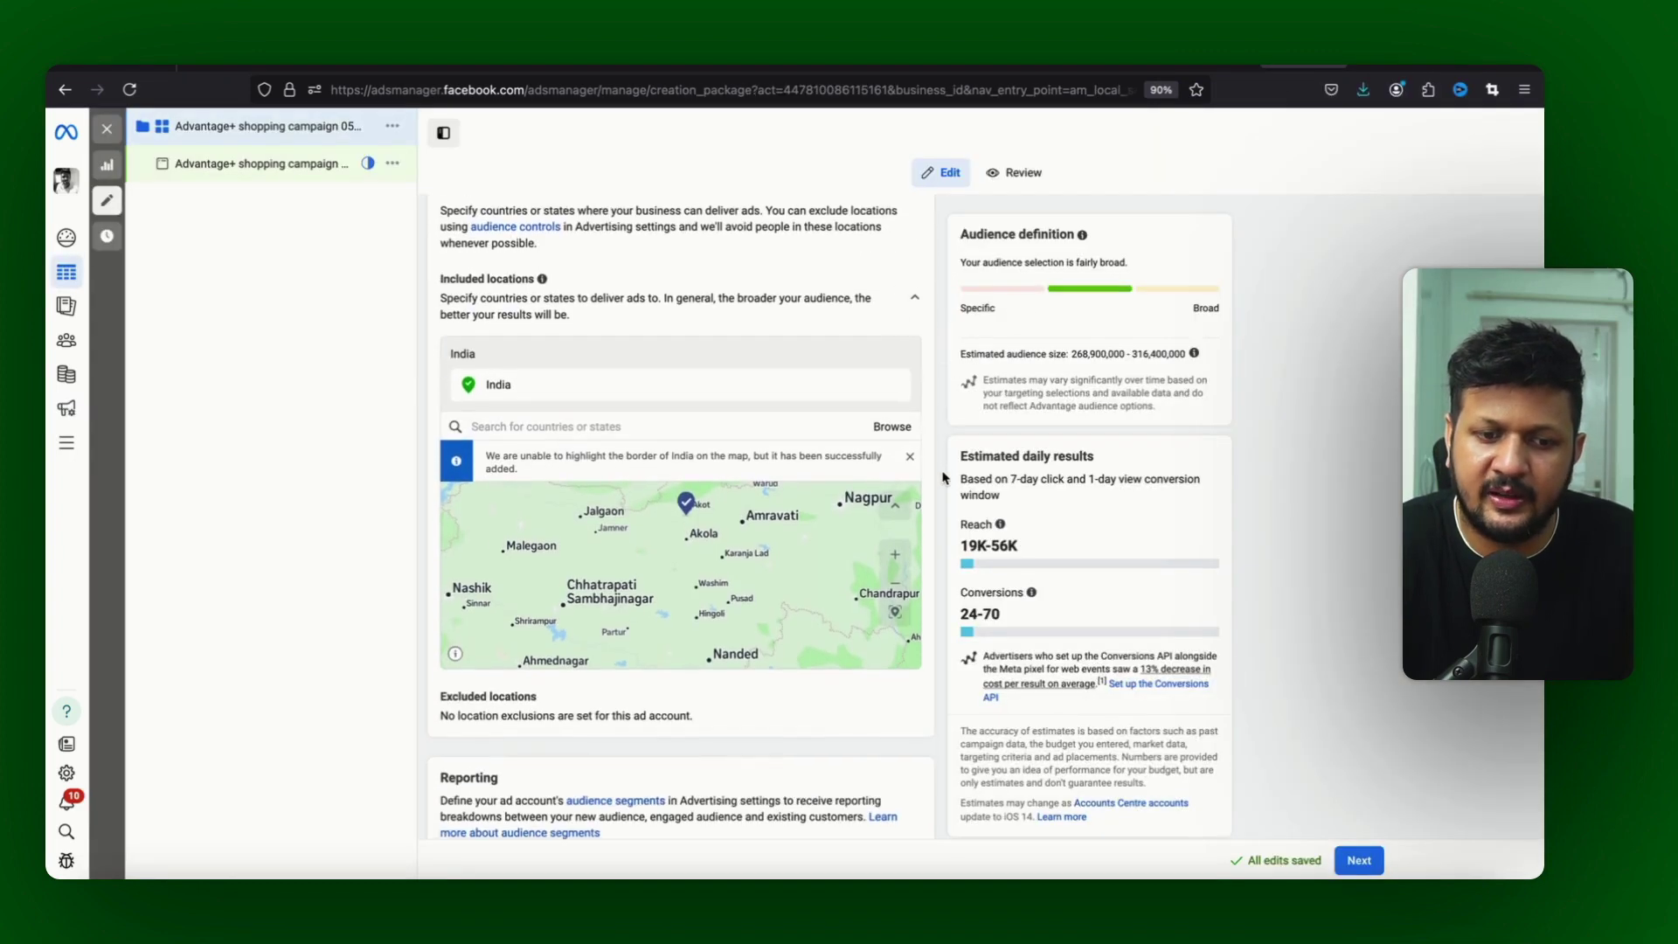
click(570, 425)
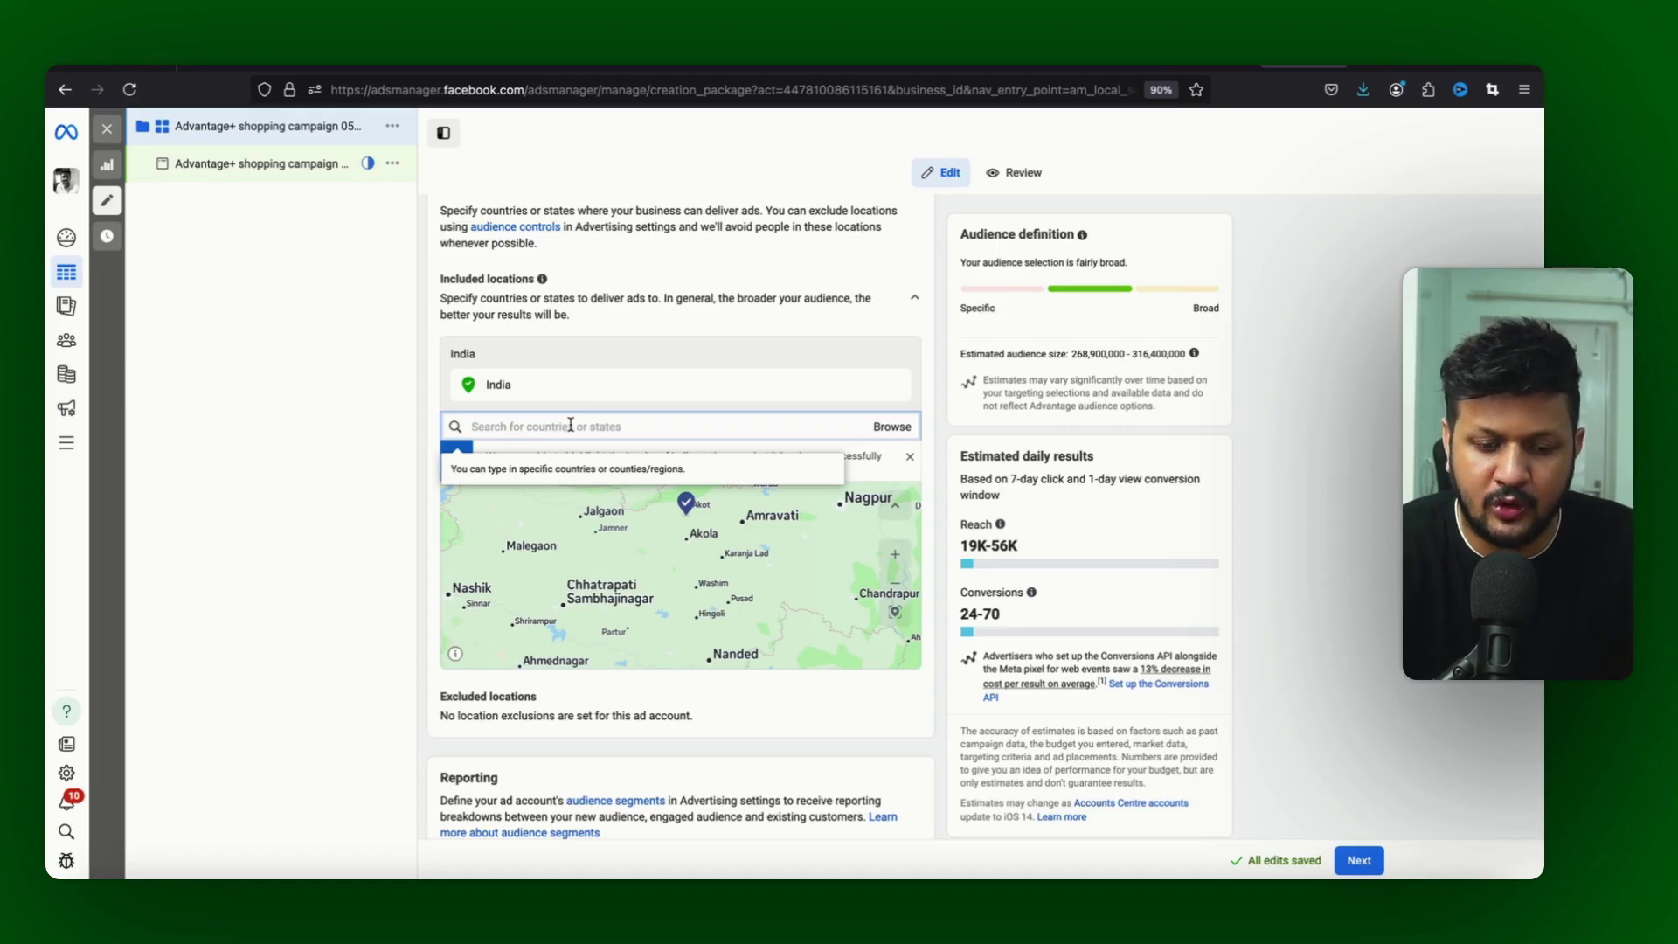
text(hydera)
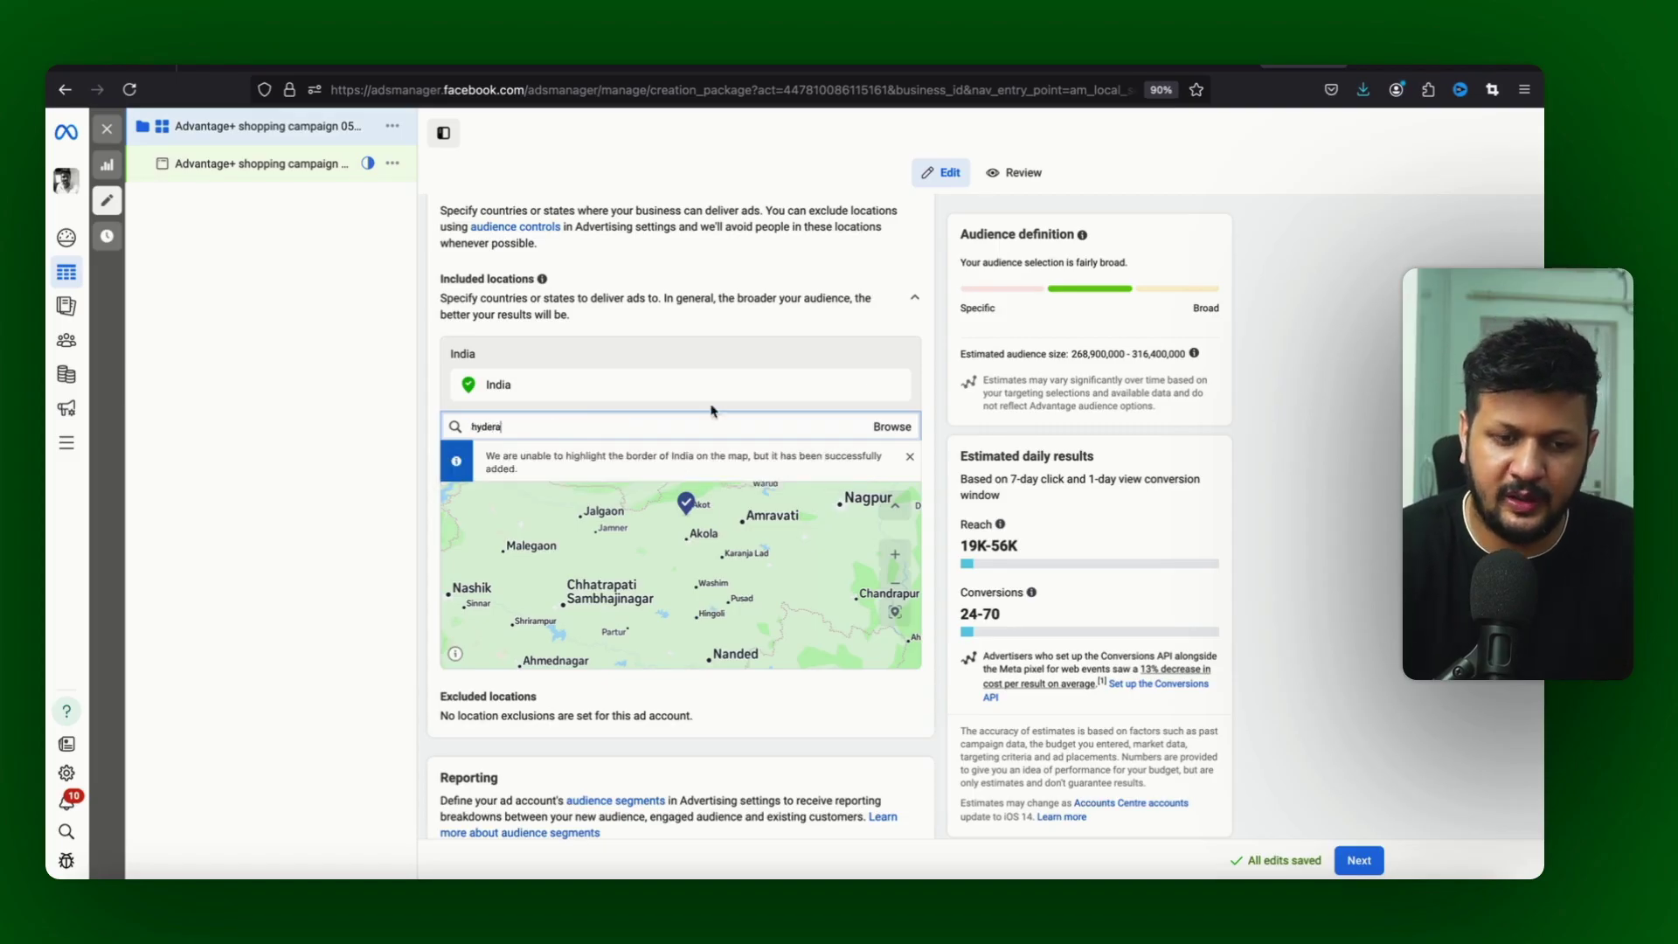
click(896, 391)
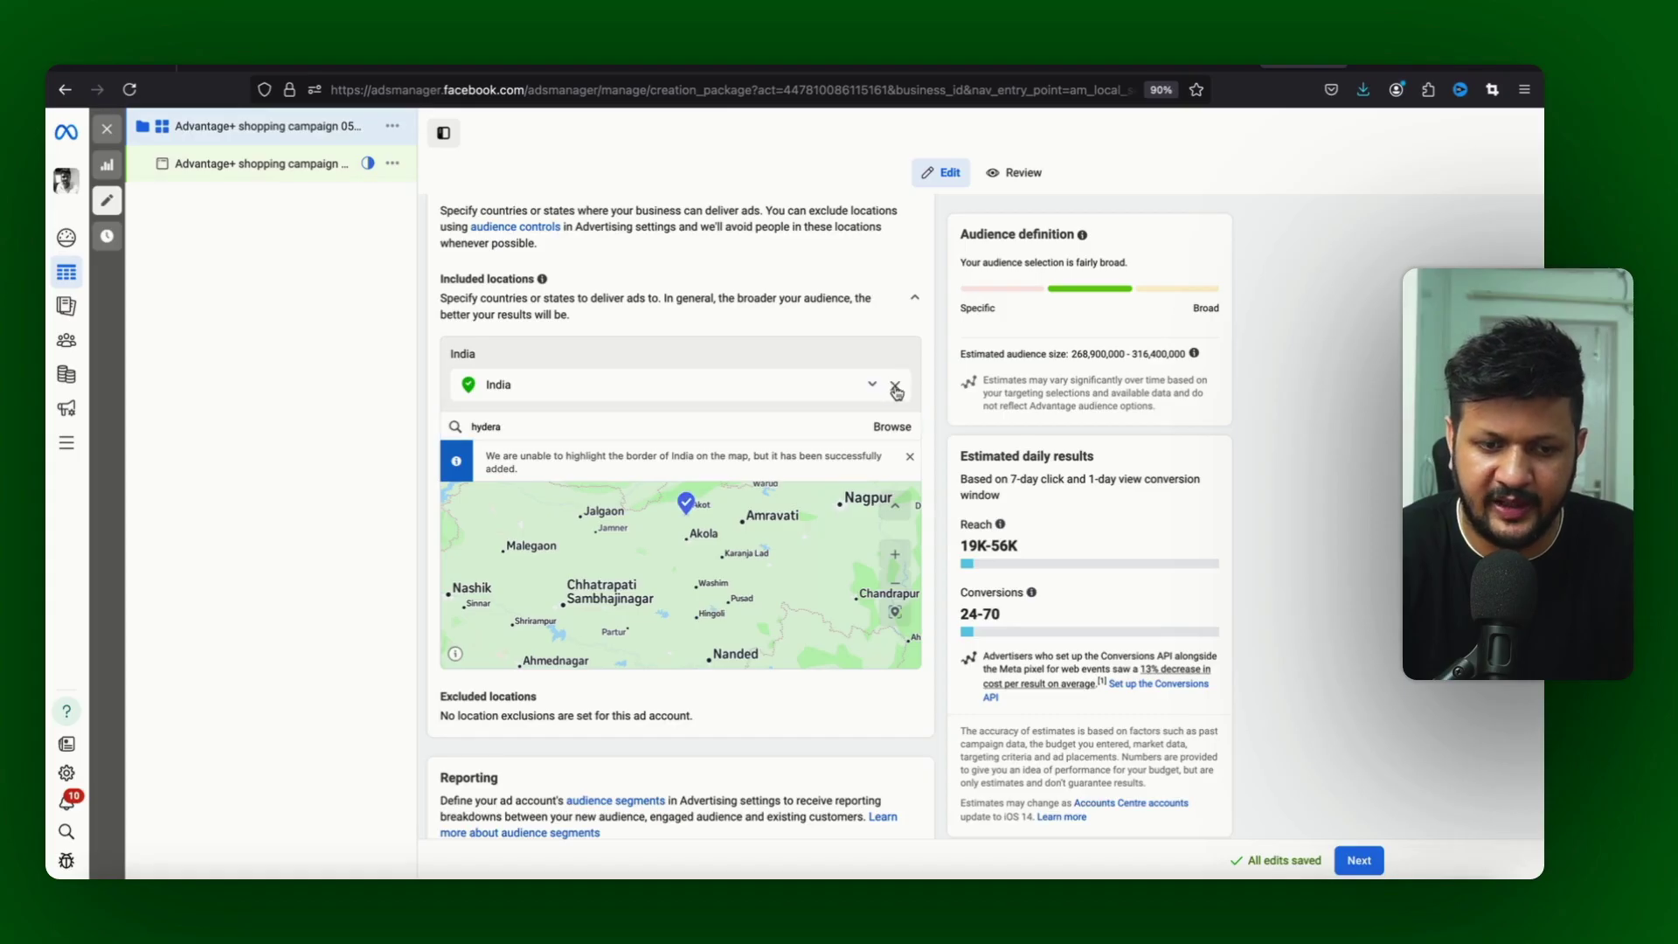
click(896, 391)
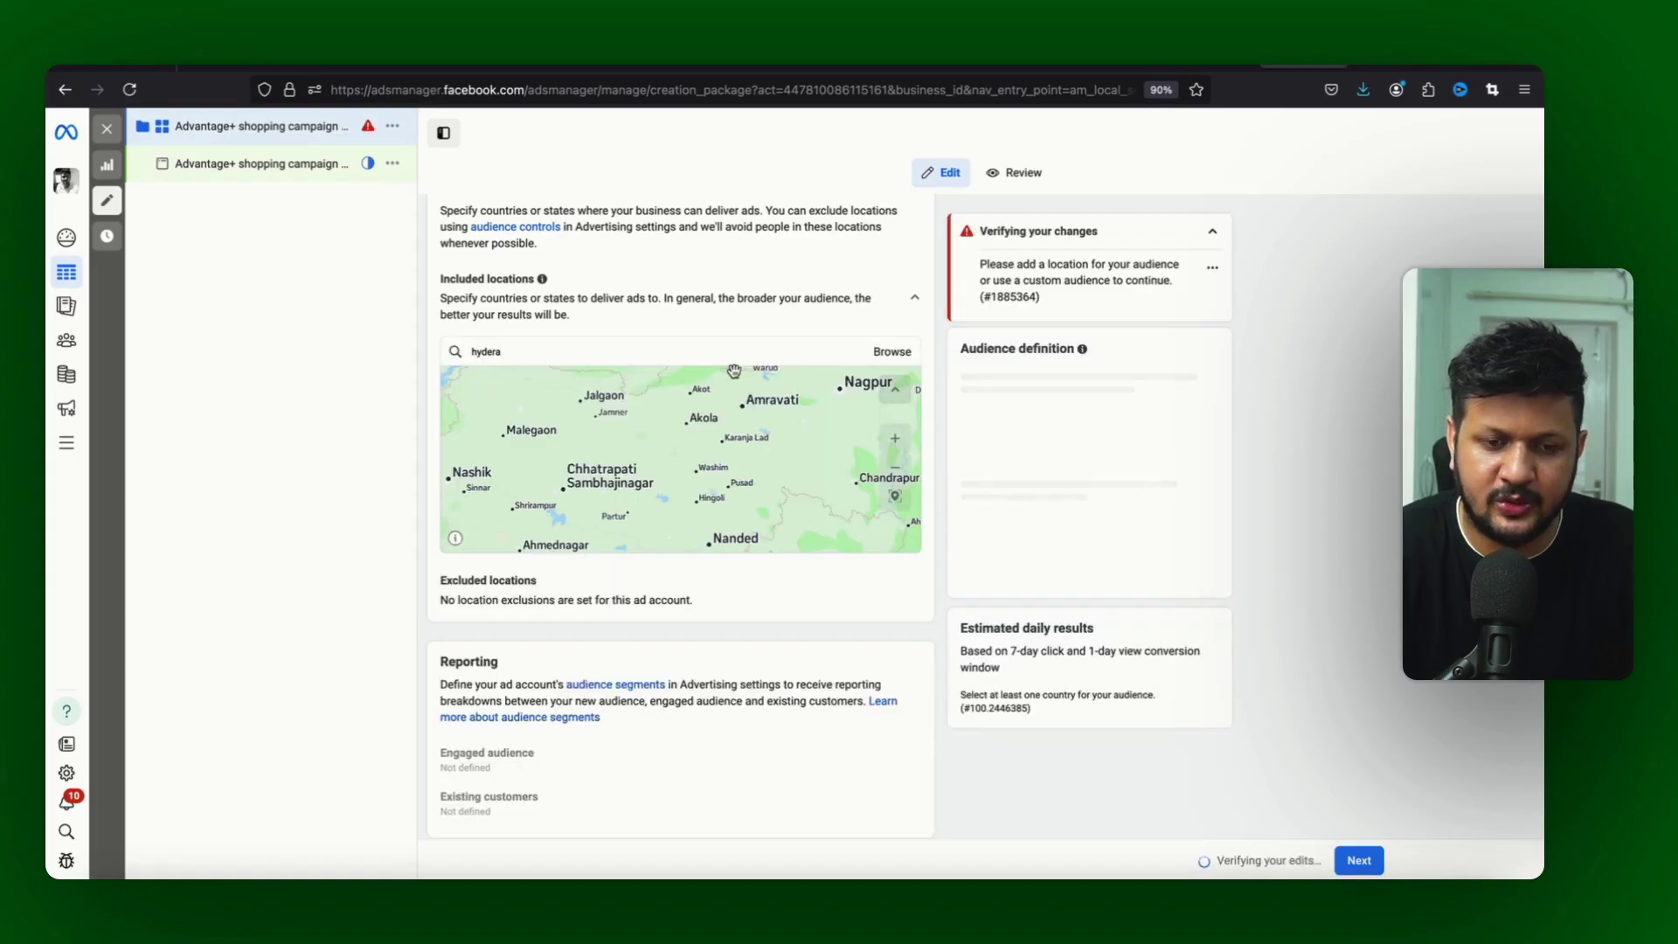
click(638, 352)
text(bad)
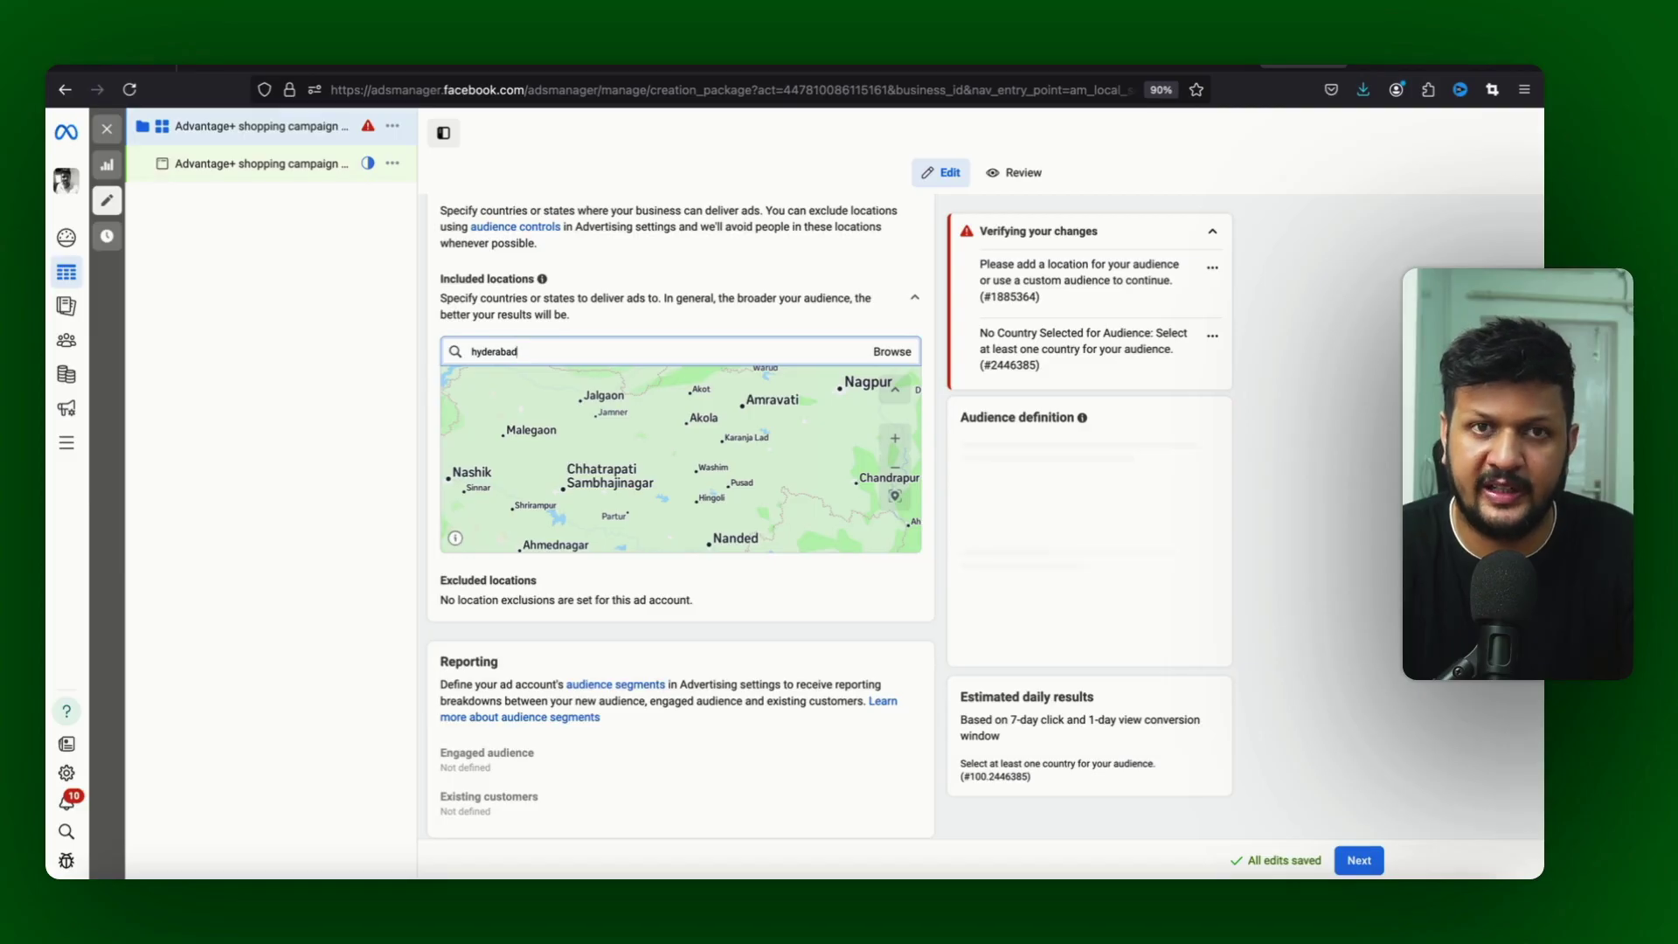
key(BackSpace)
key(BackSpace)
key(BackSpace)
key(BackSpace)
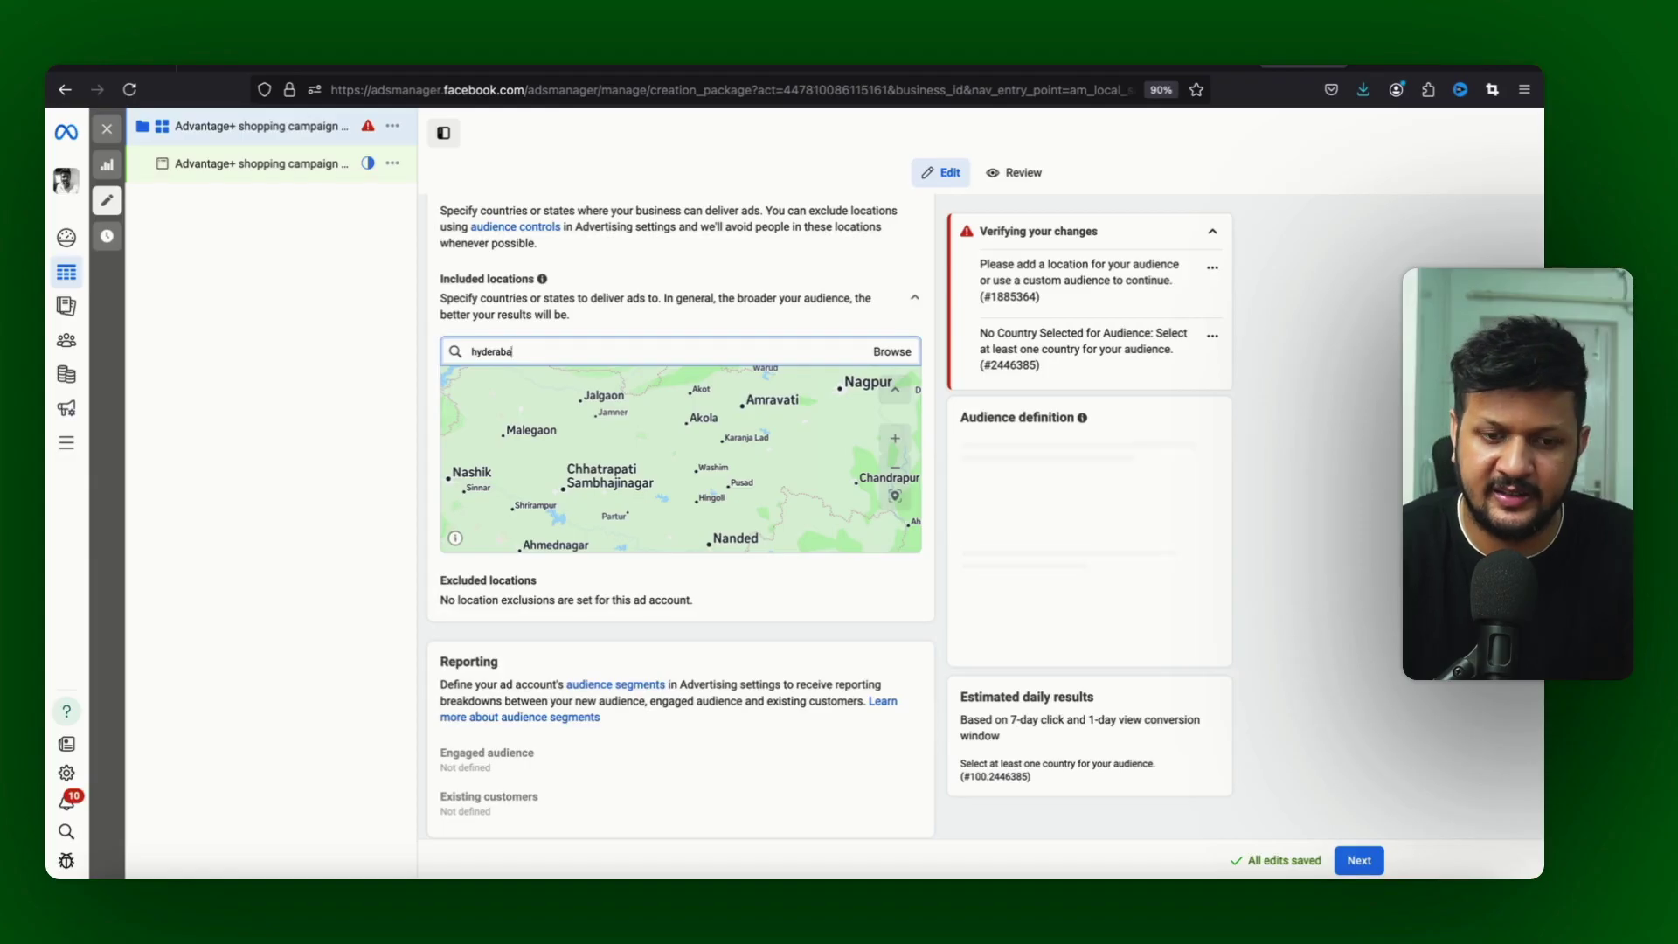
key(BackSpace)
key(BackSpace)
key(BackSpace)
key(BackSpace)
key(BackSpace)
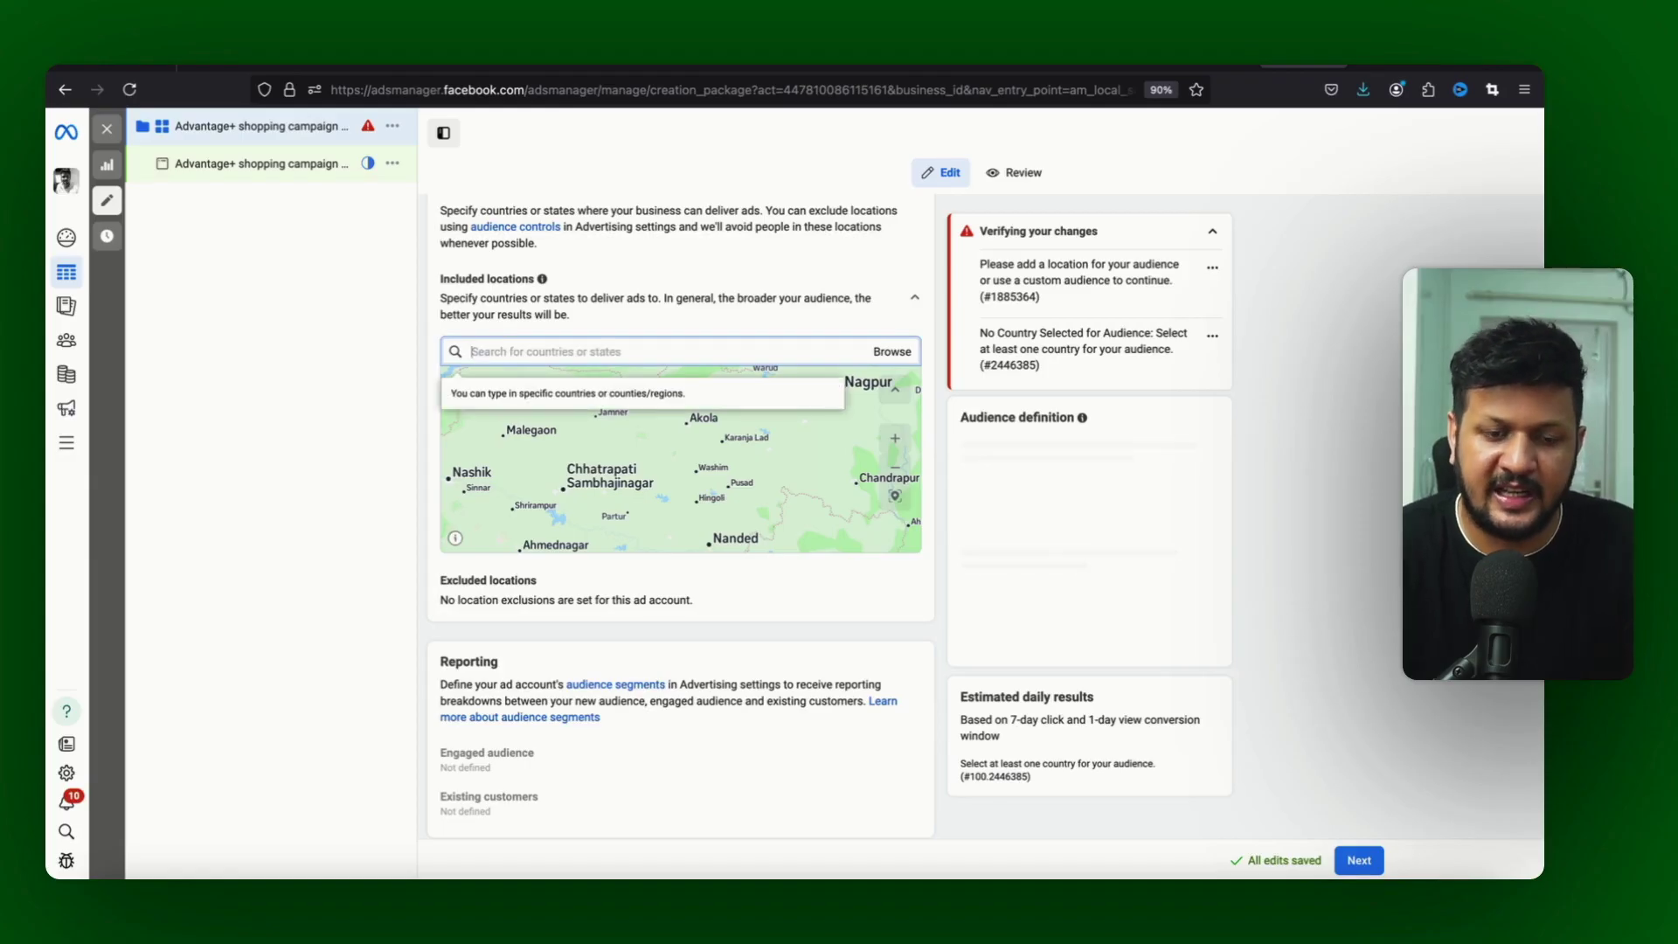
text(tel)
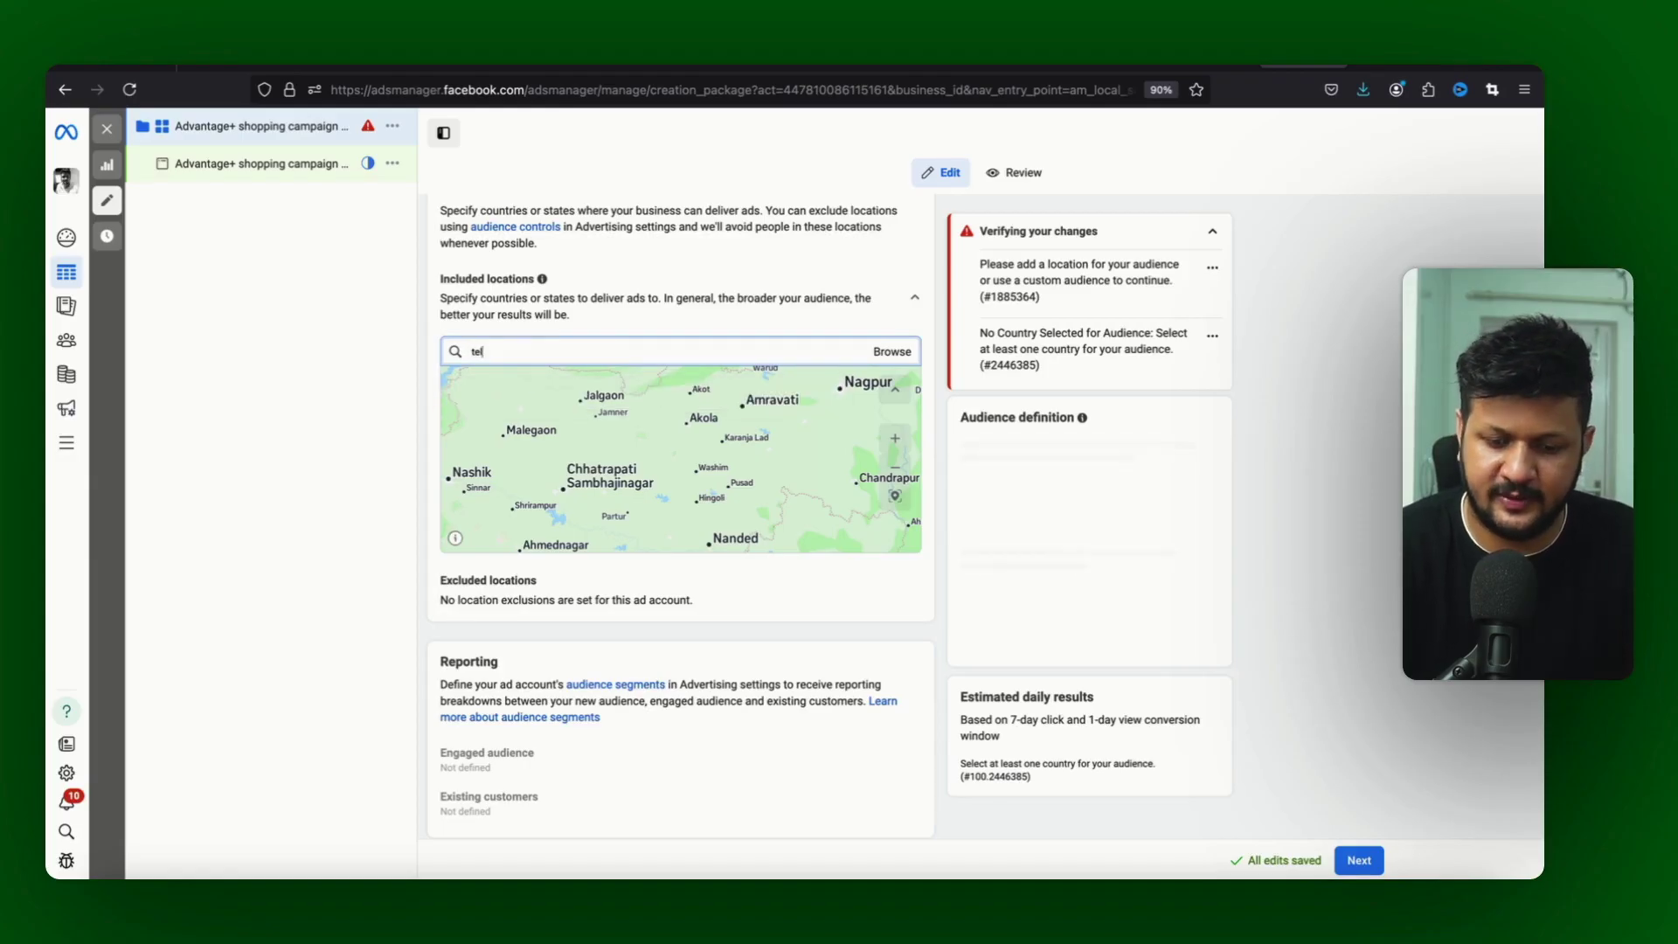
text(angana)
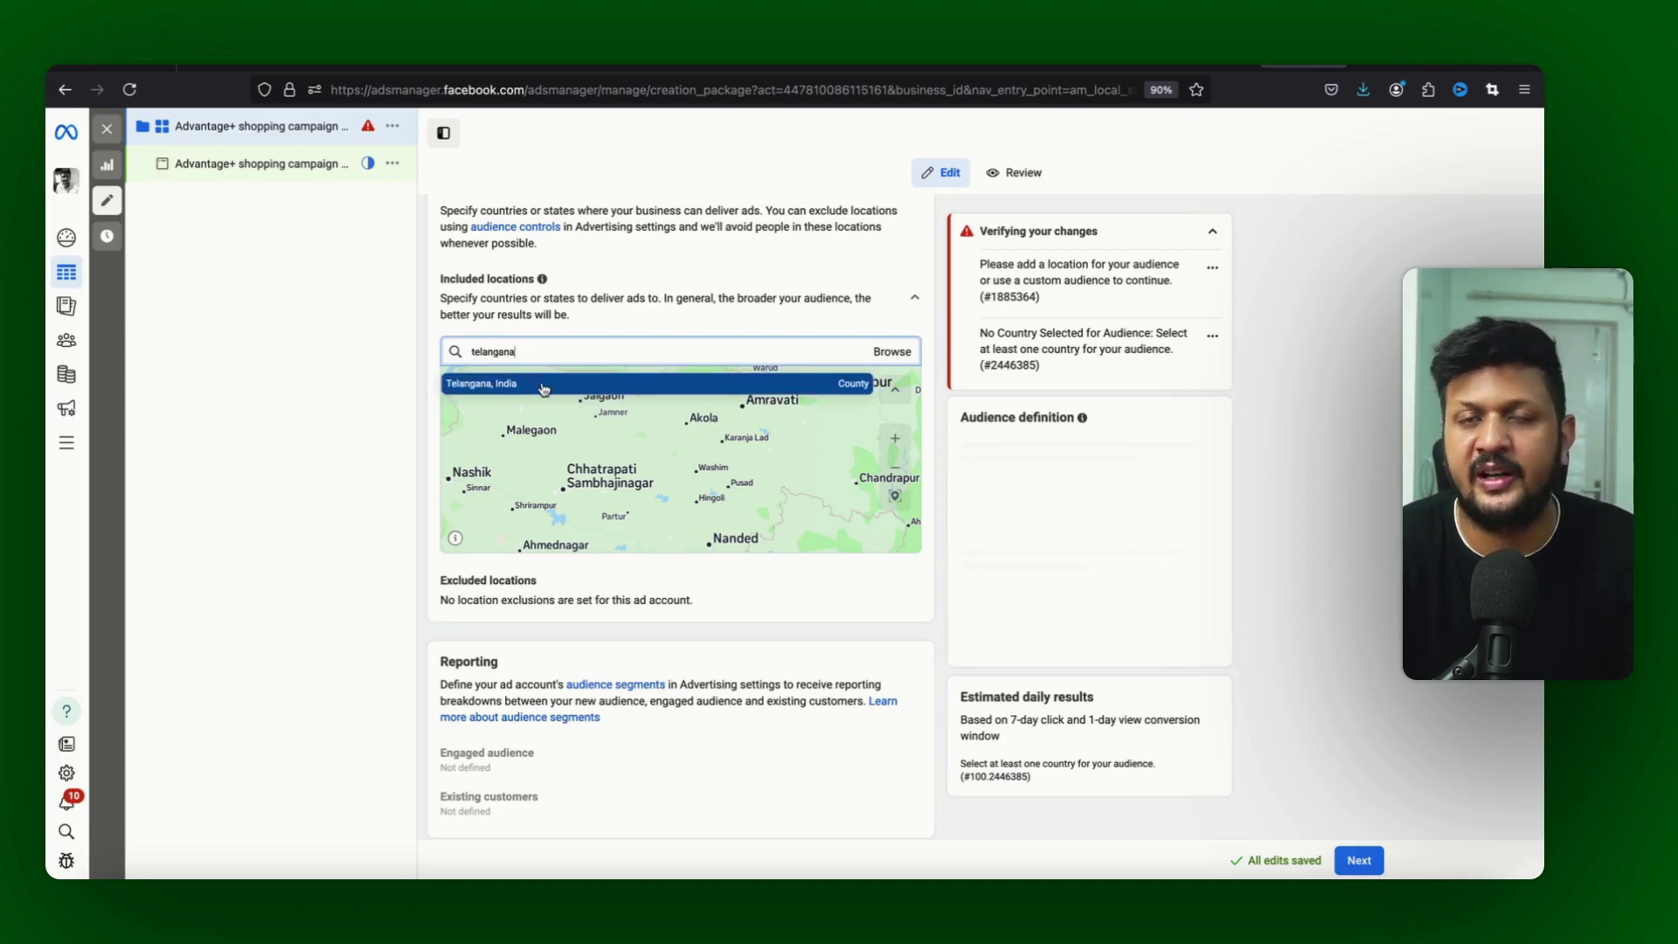
click(543, 389)
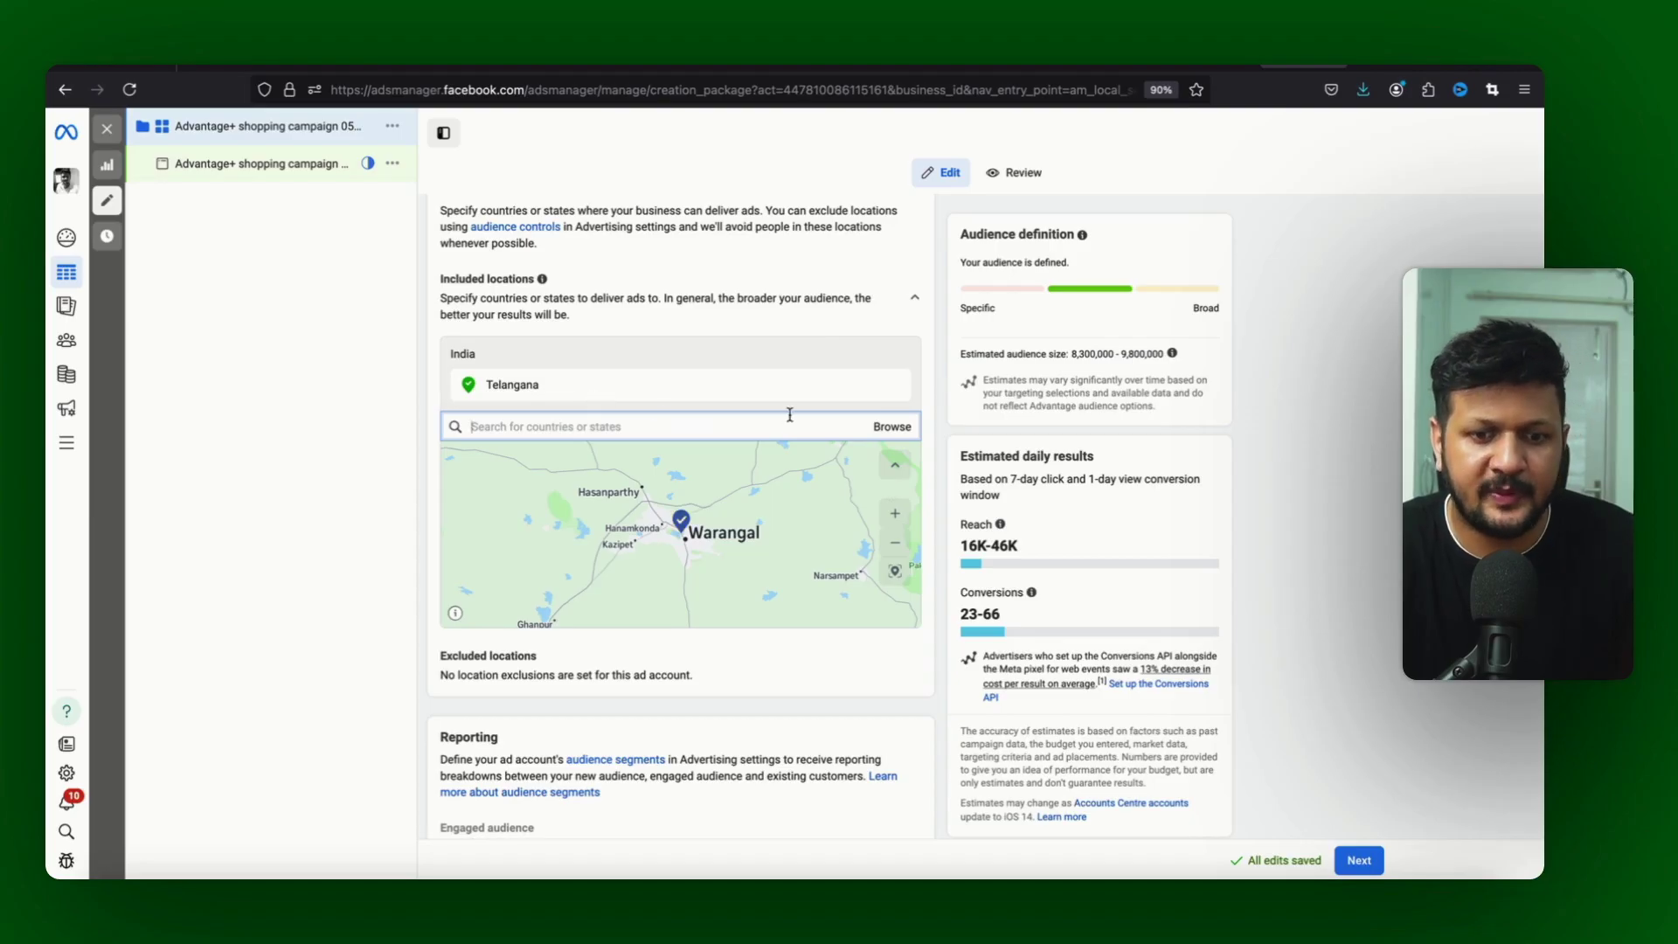
Step: Remove Telangana and add India back as the only included location
click(893, 388)
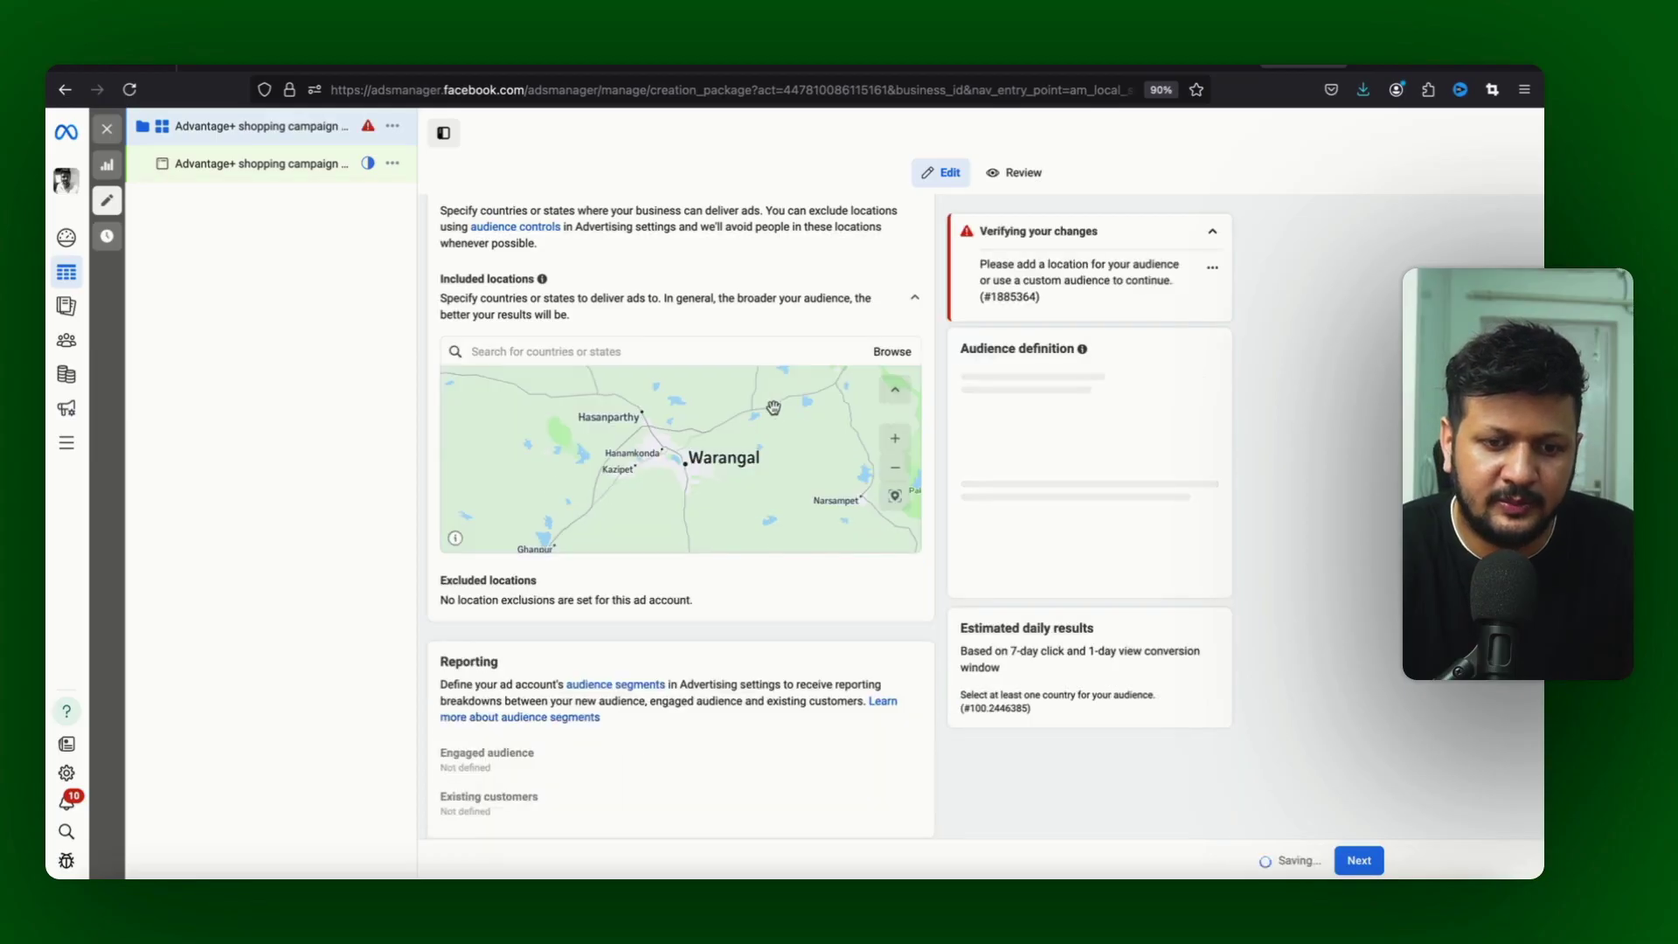
text(india)
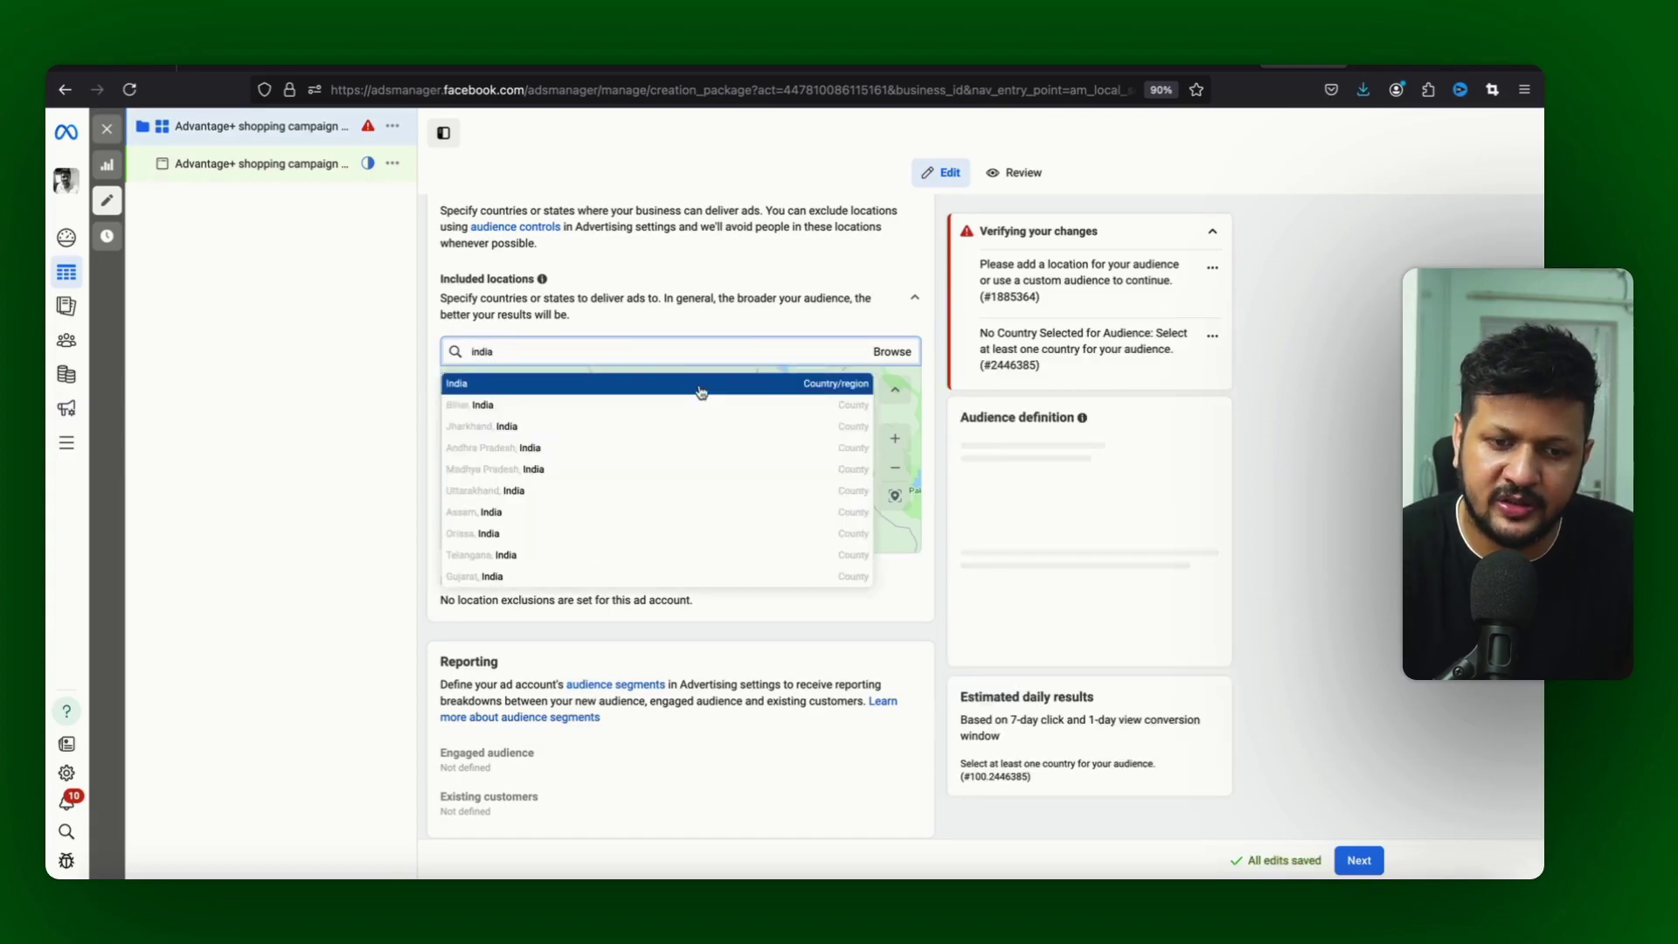
click(704, 388)
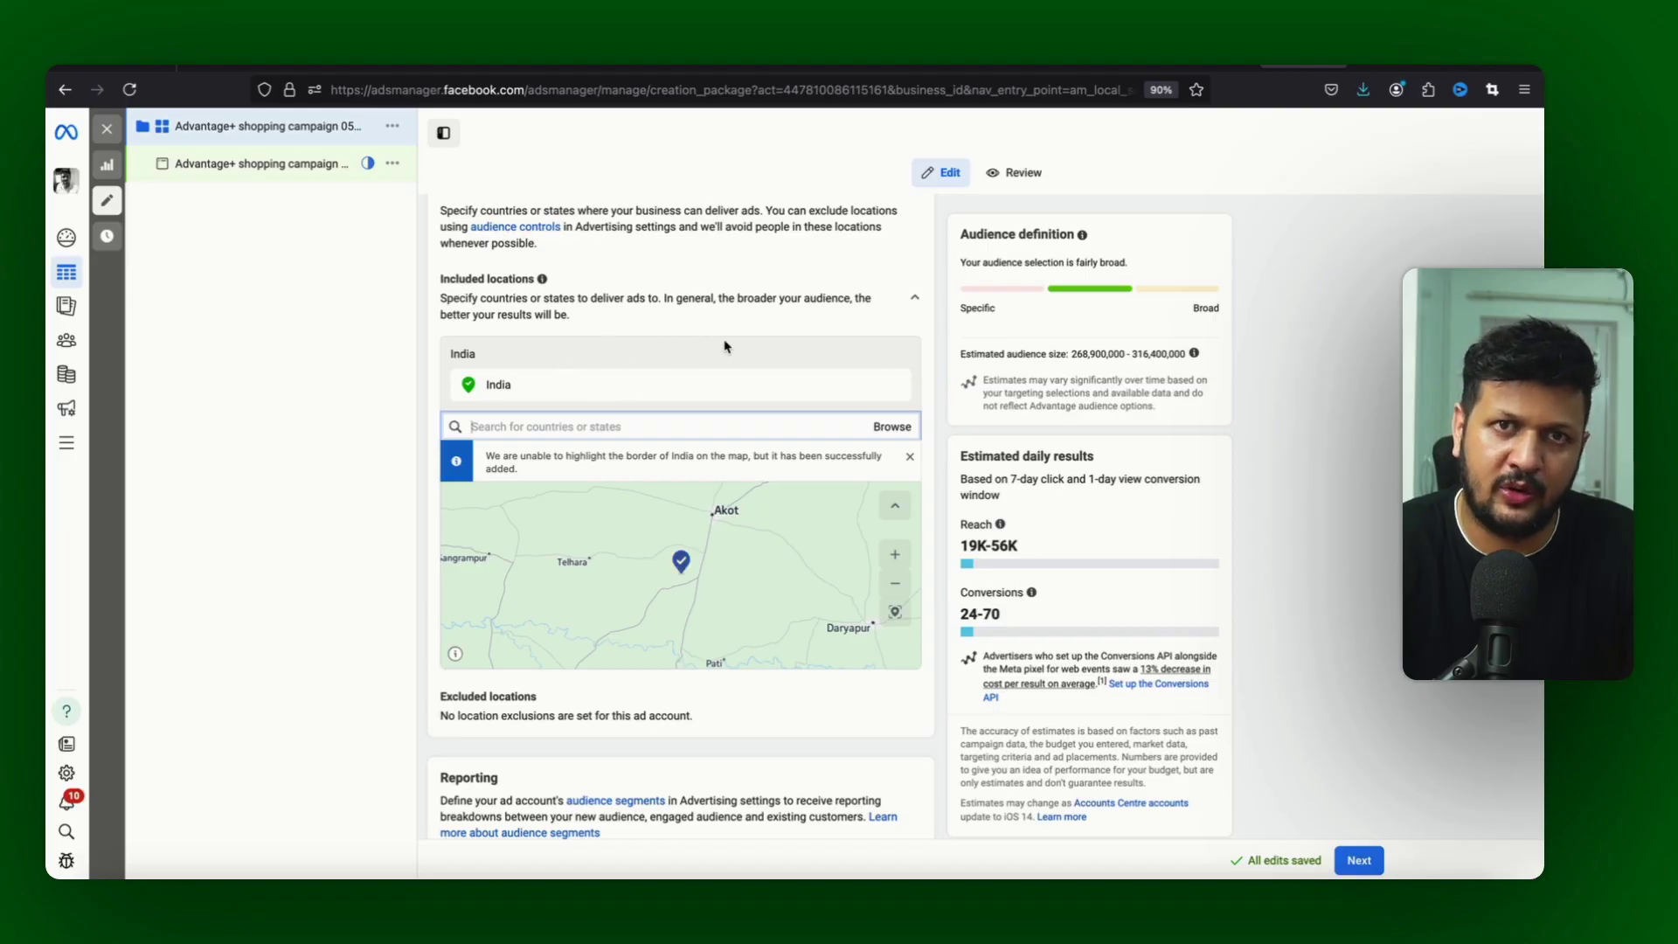
scroll(930, 367, down, 4)
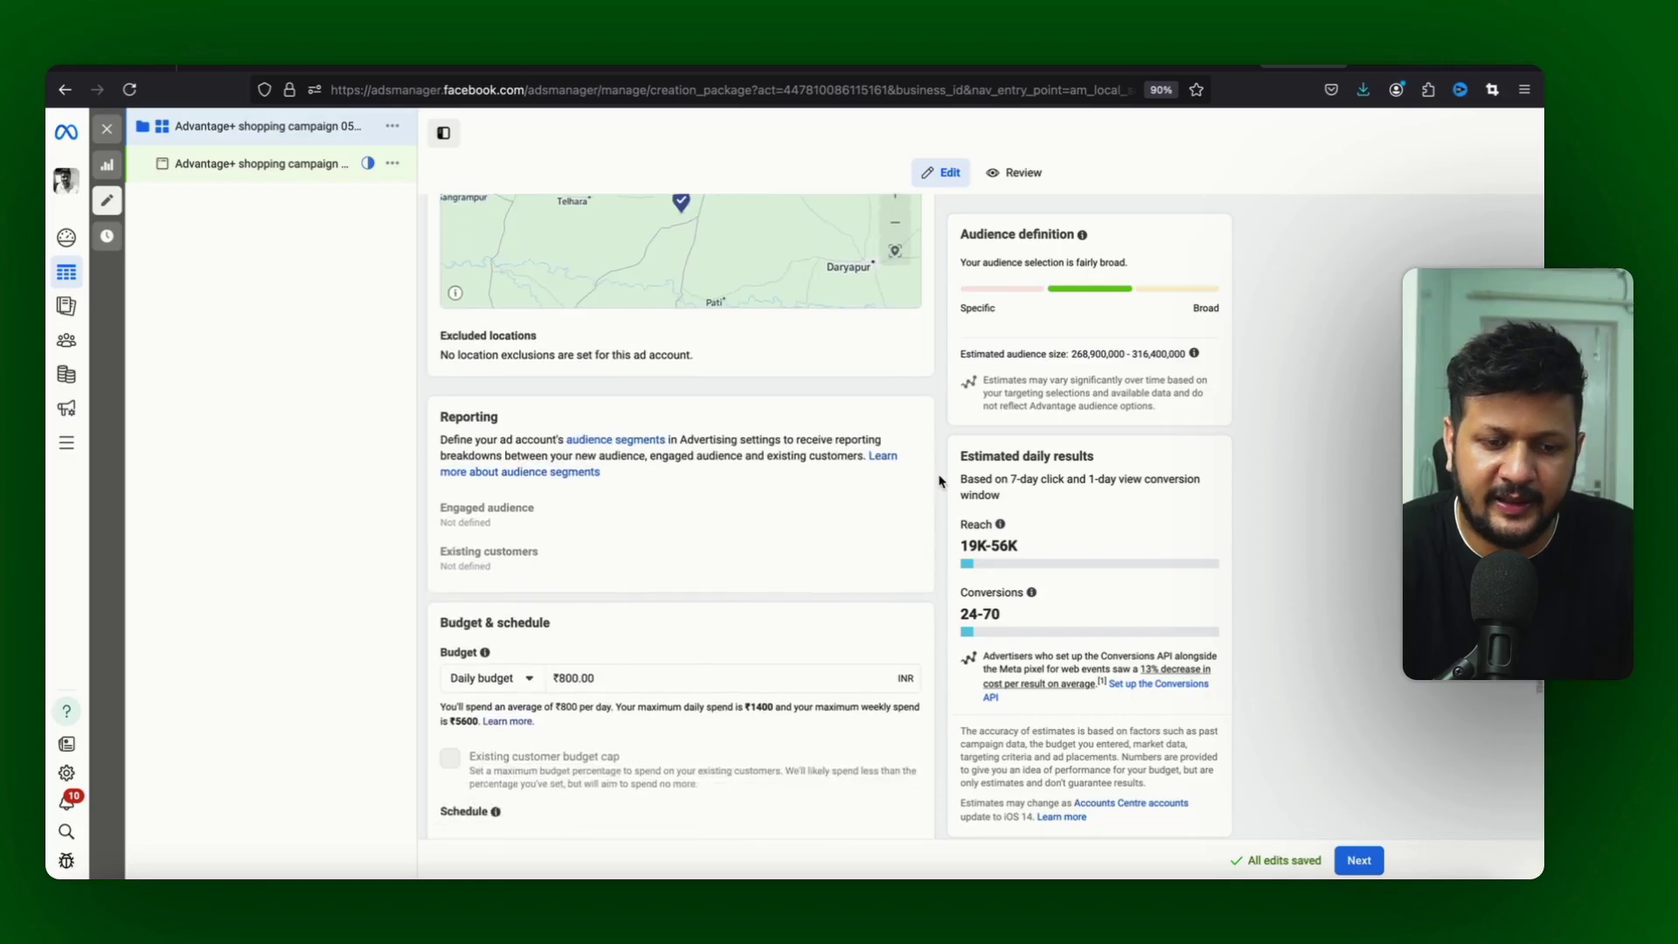
Step: Try a lifetime budget, then set the budget type back to Daily at ₹800.00
scroll(939, 481, down, 3)
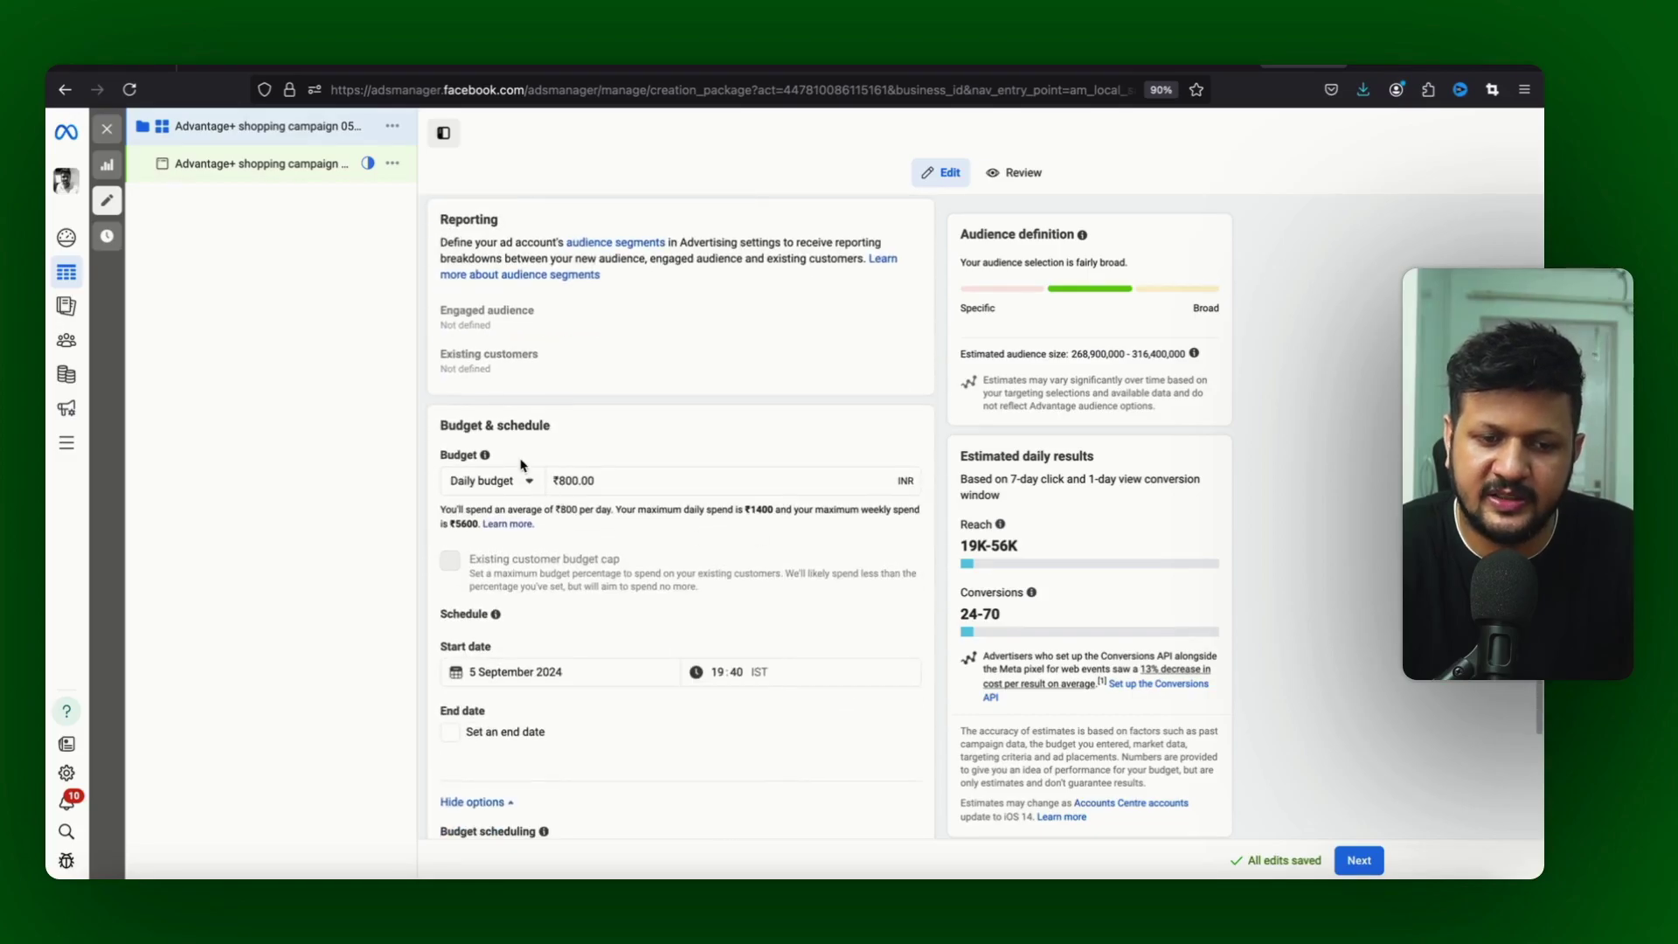
click(505, 486)
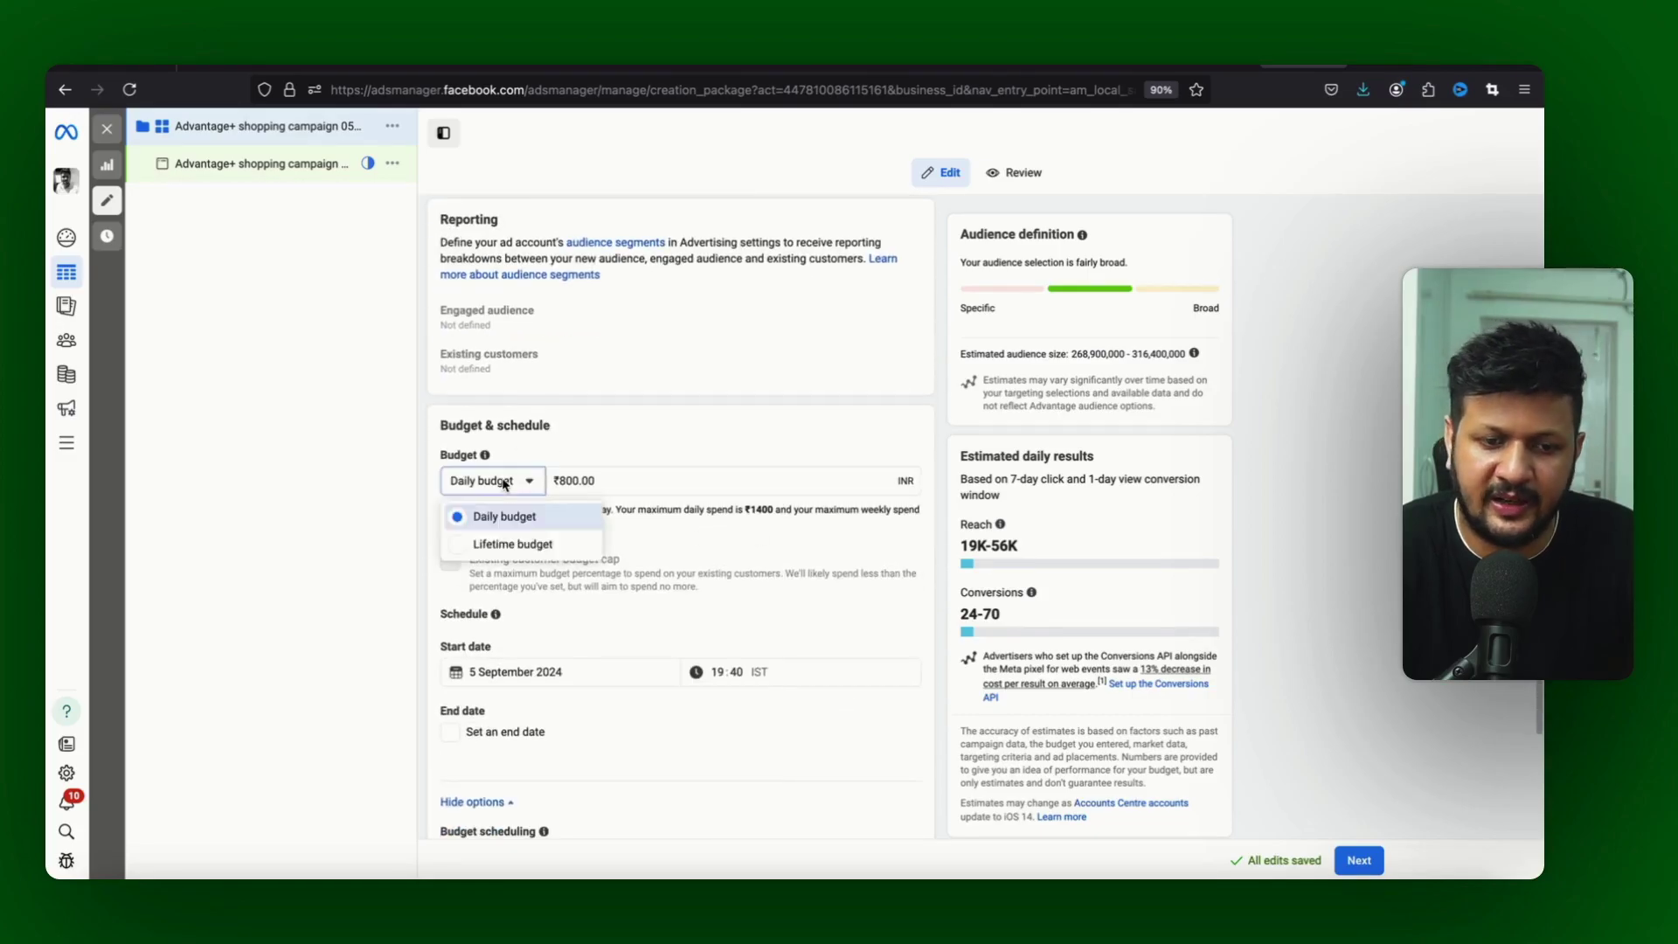
click(641, 423)
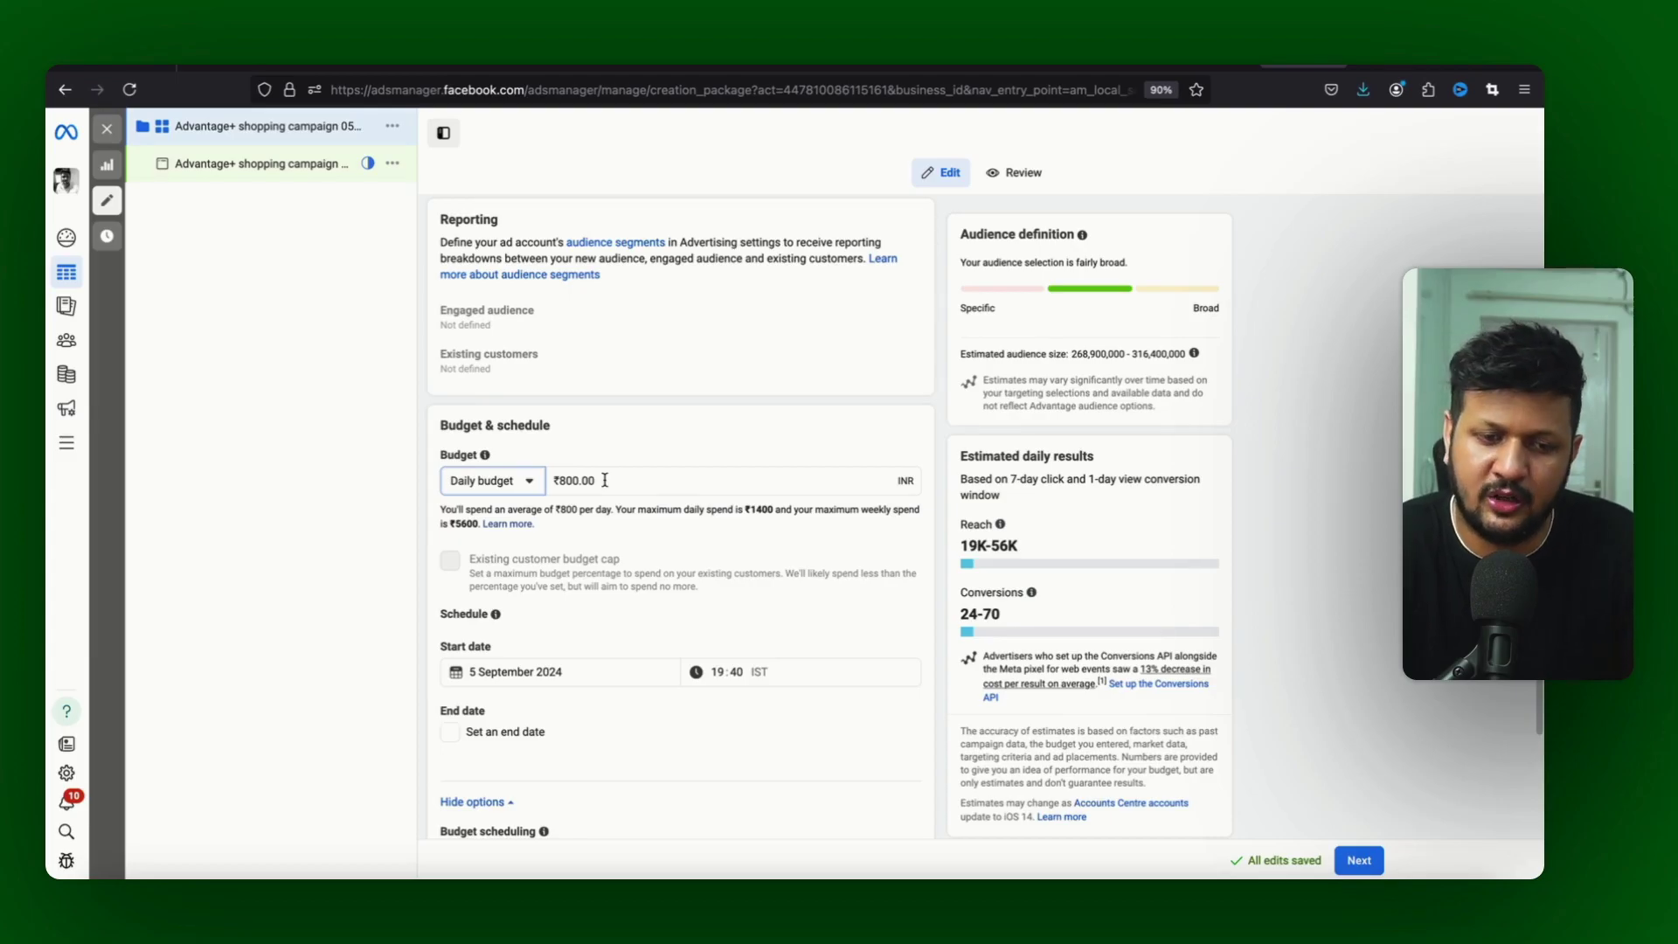
click(523, 489)
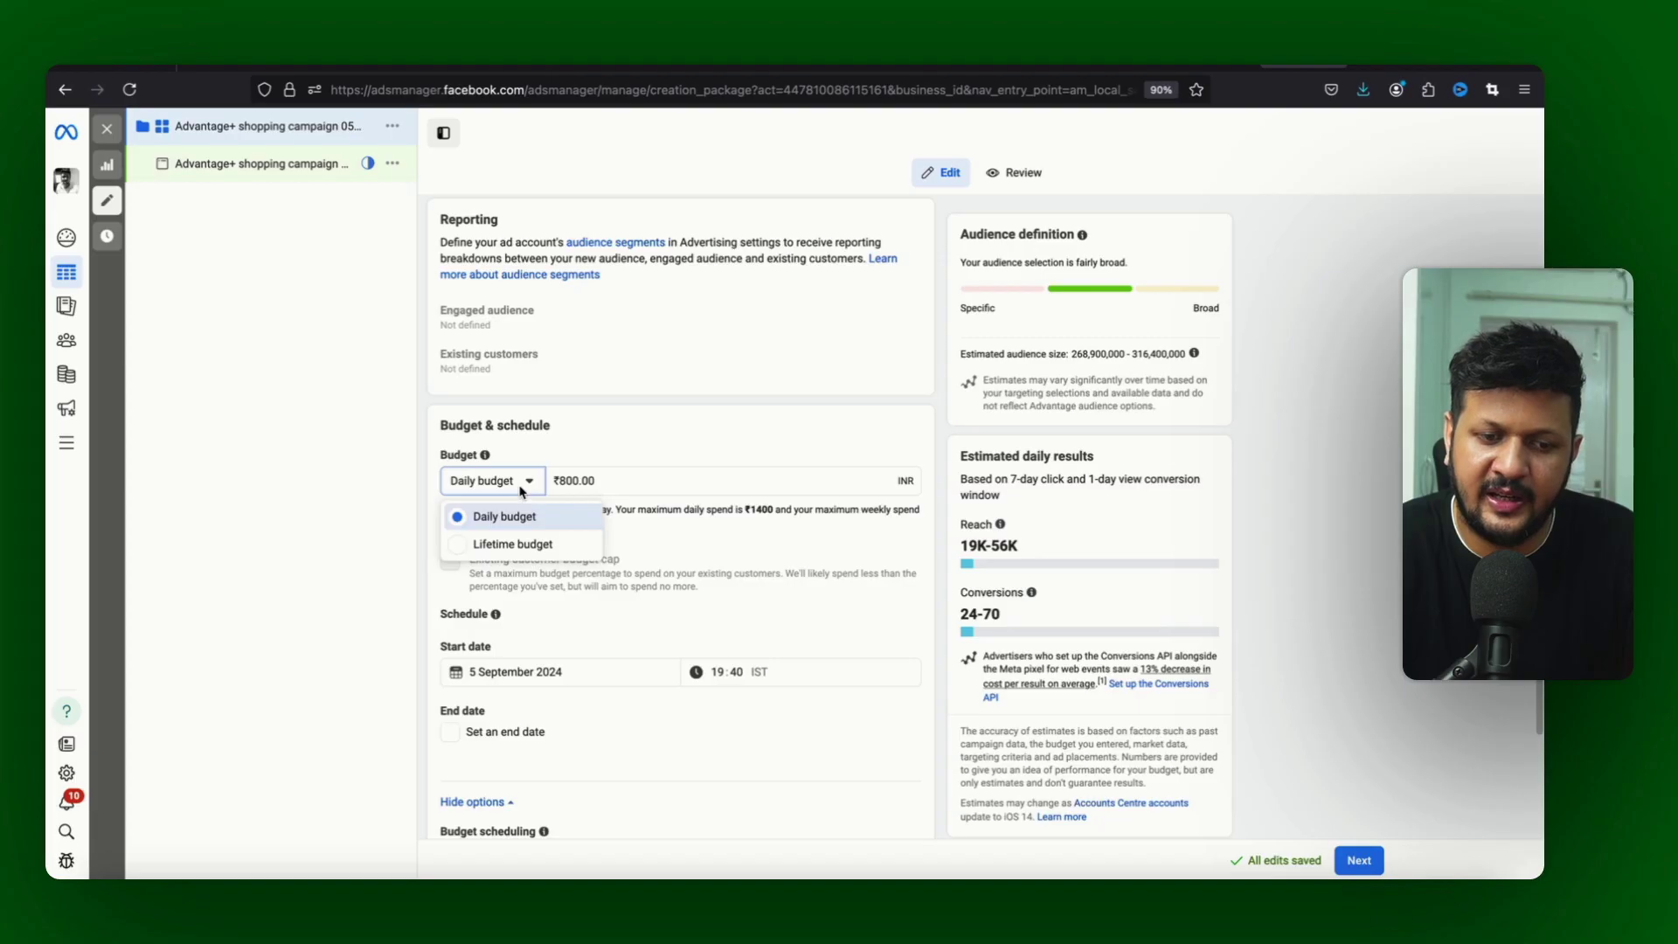
click(519, 545)
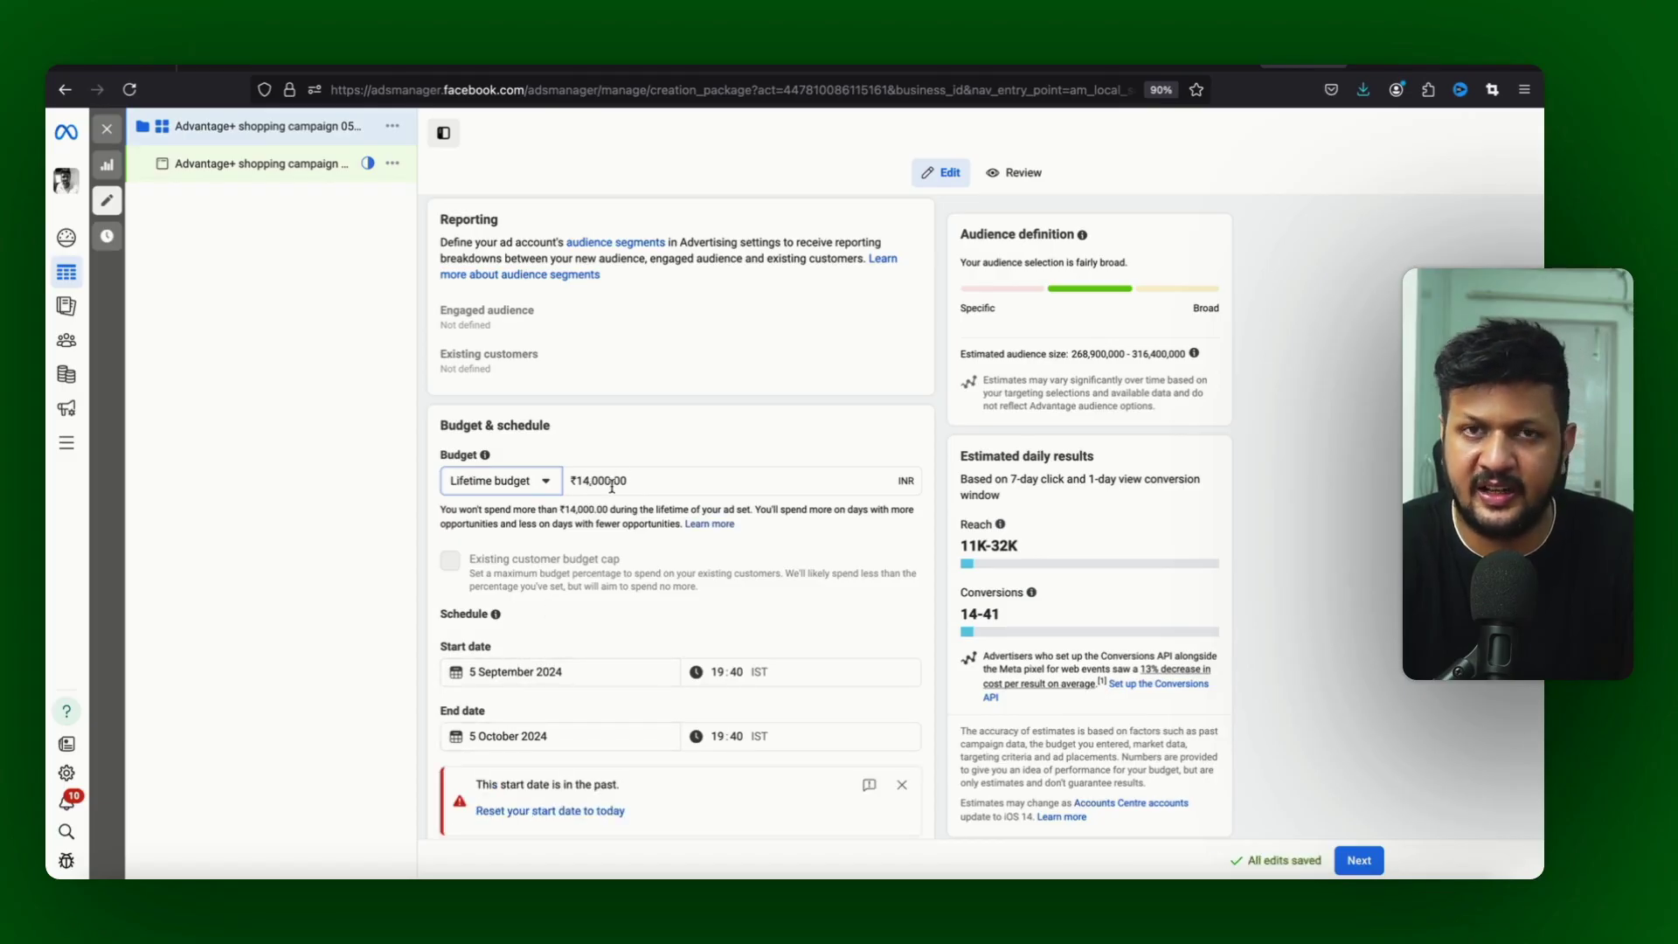
click(535, 489)
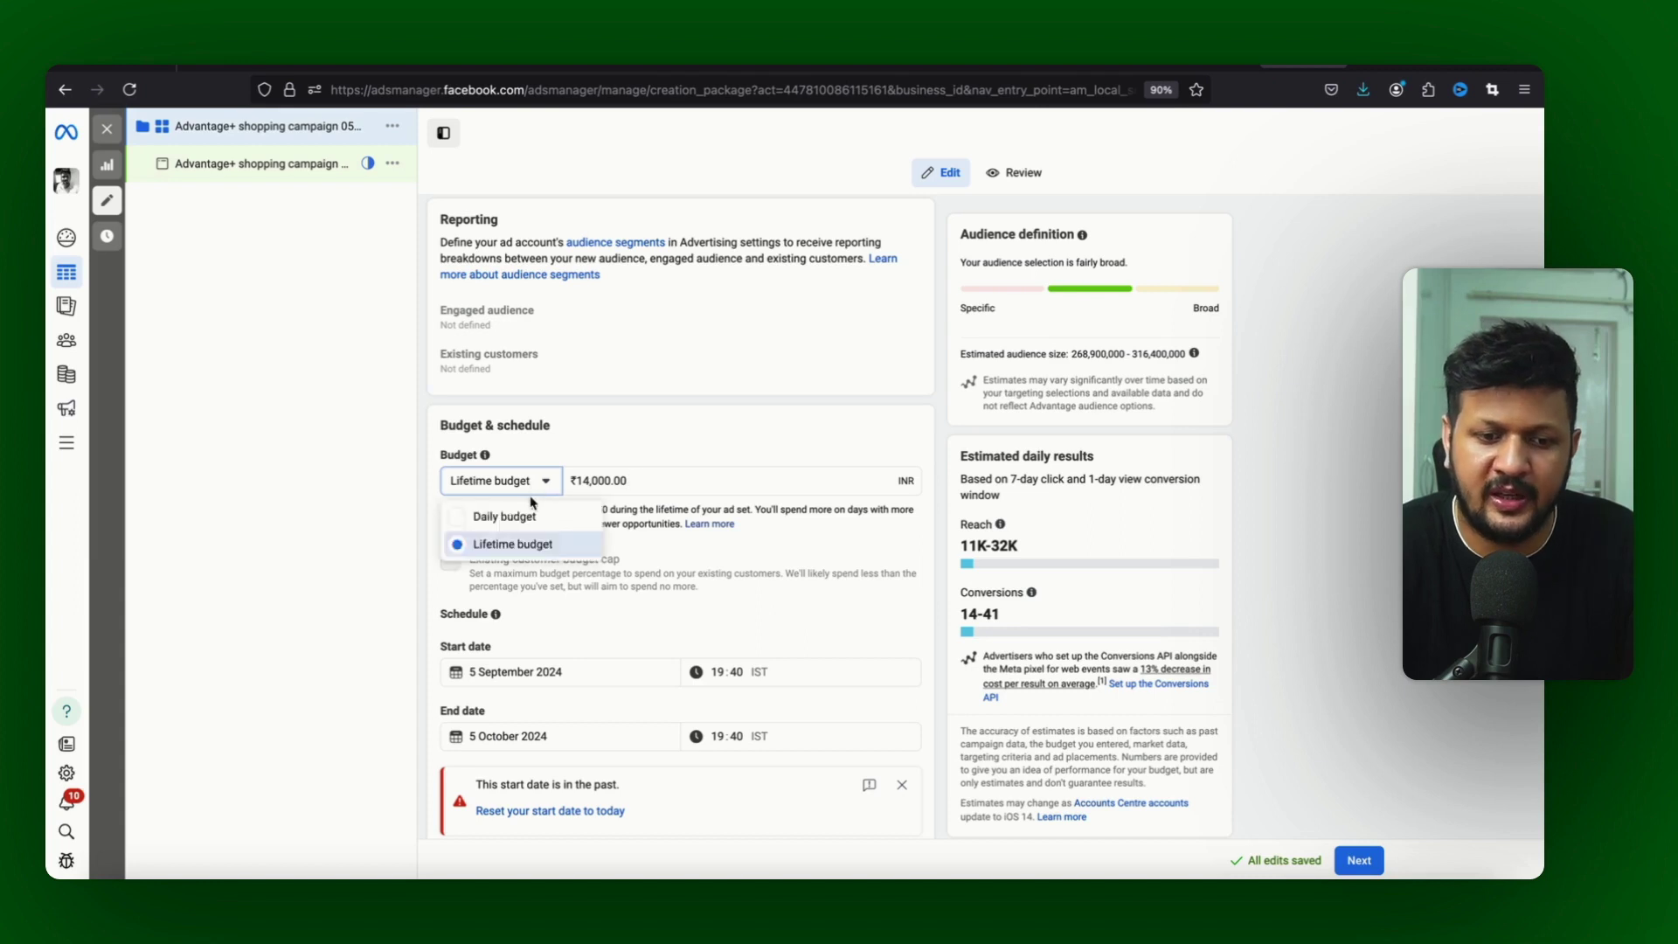
click(512, 516)
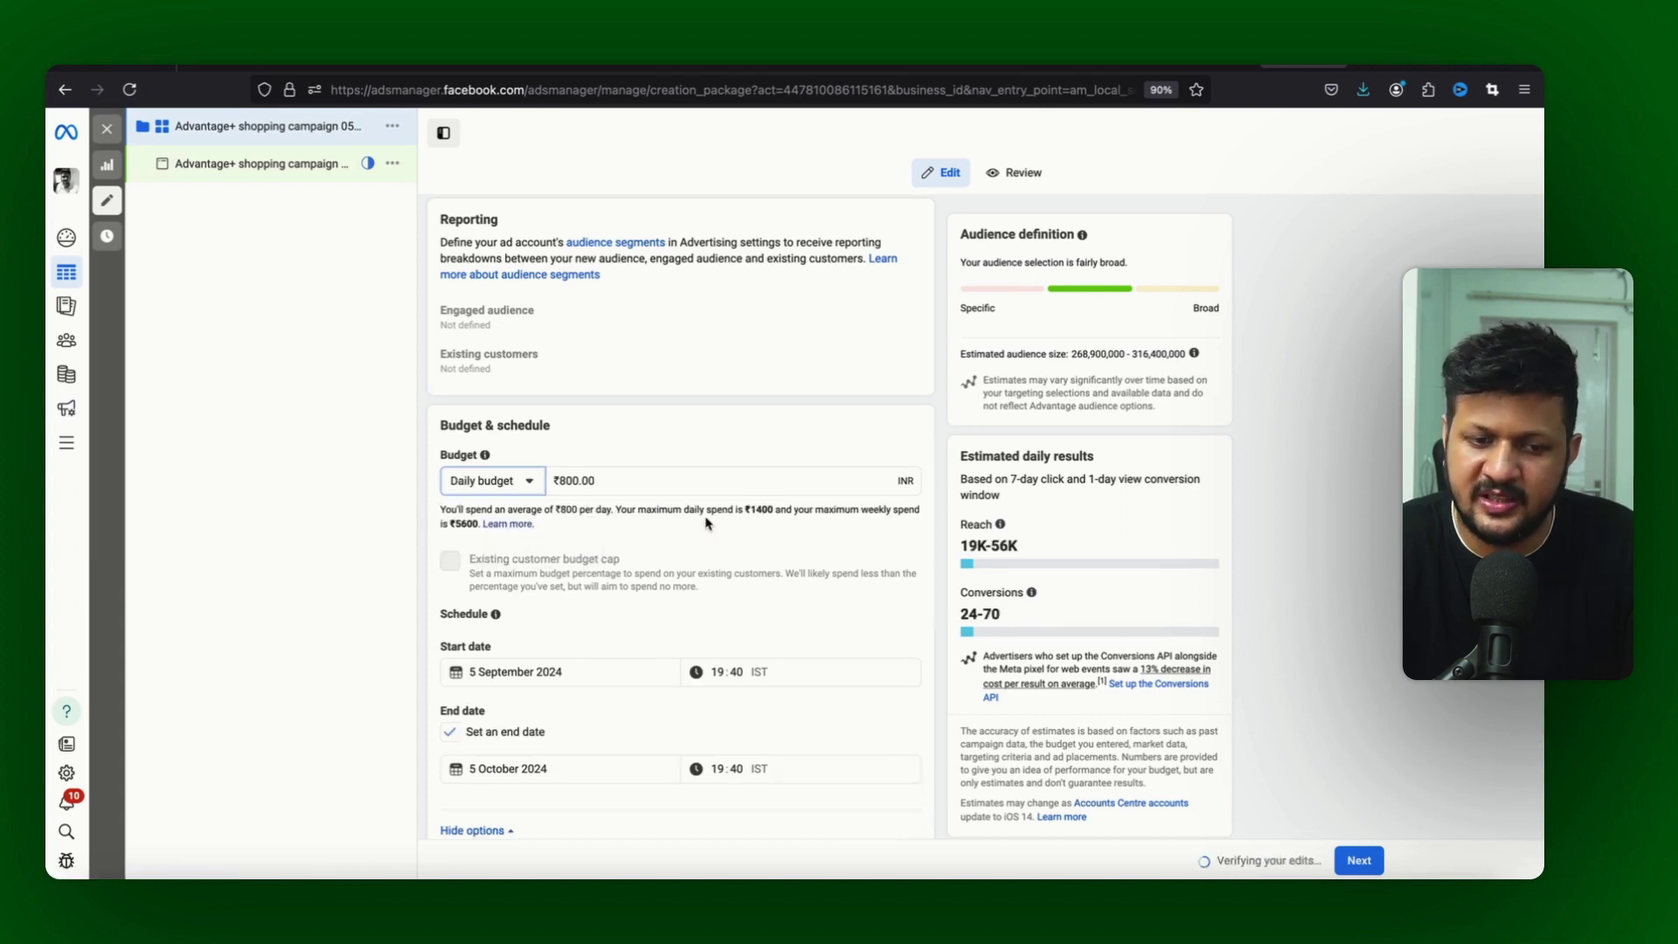
scroll(708, 523, down, 6)
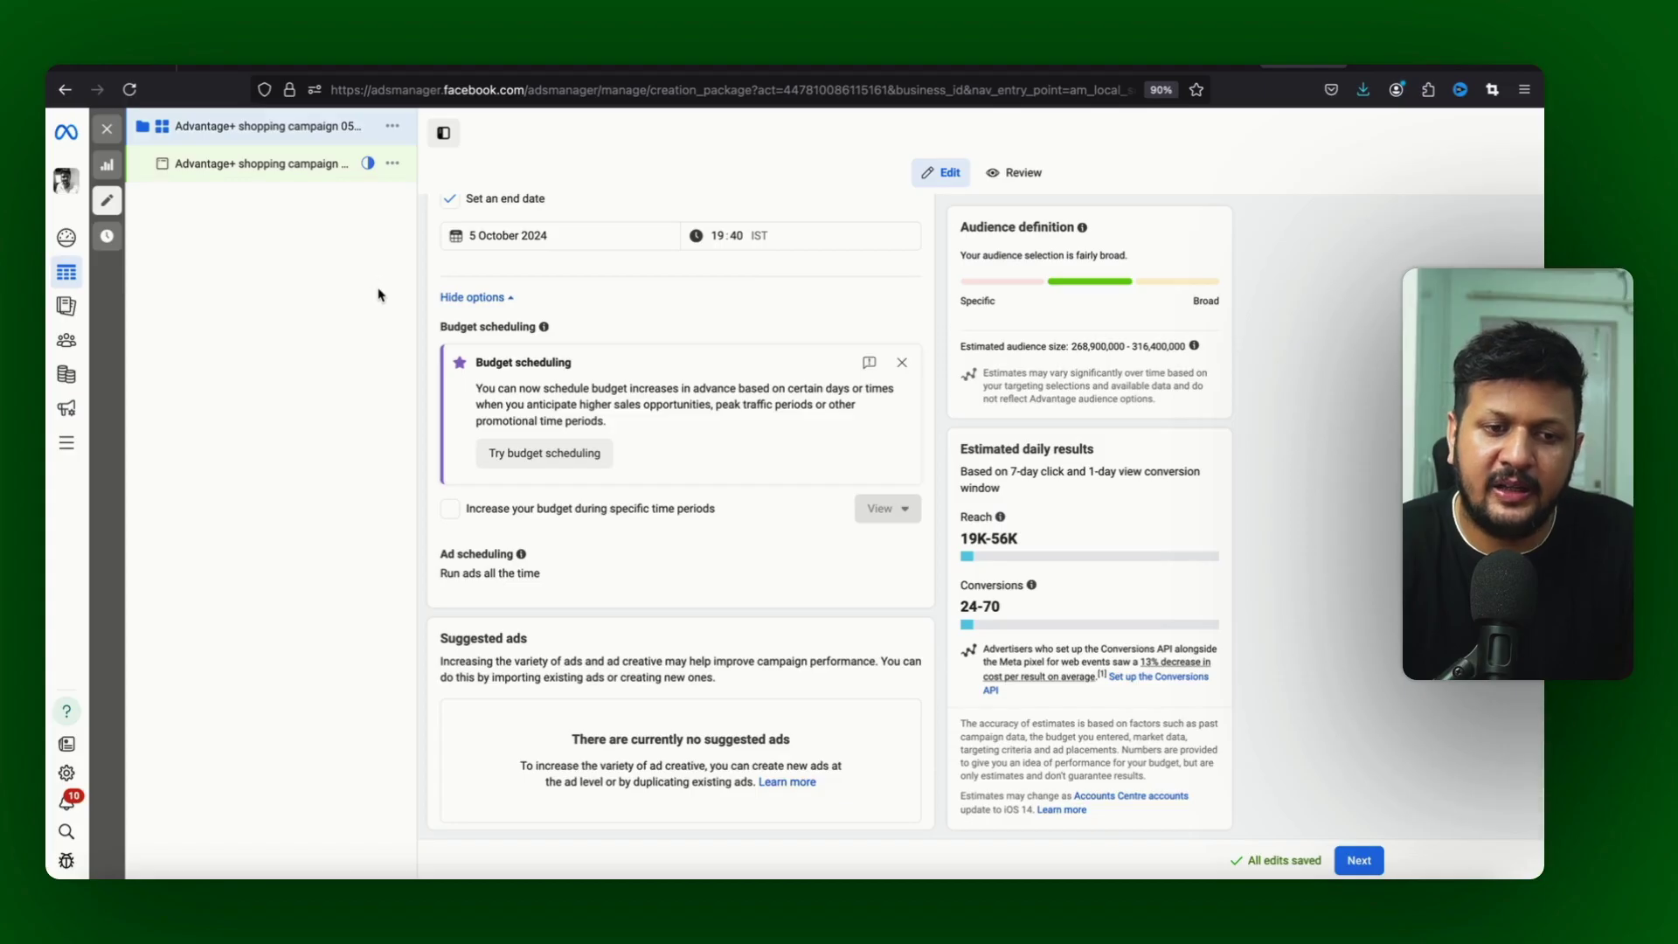
Step: Review the ad's Identity, Ad setup, Single image or video Format and Manual upload Ad sources
click(293, 171)
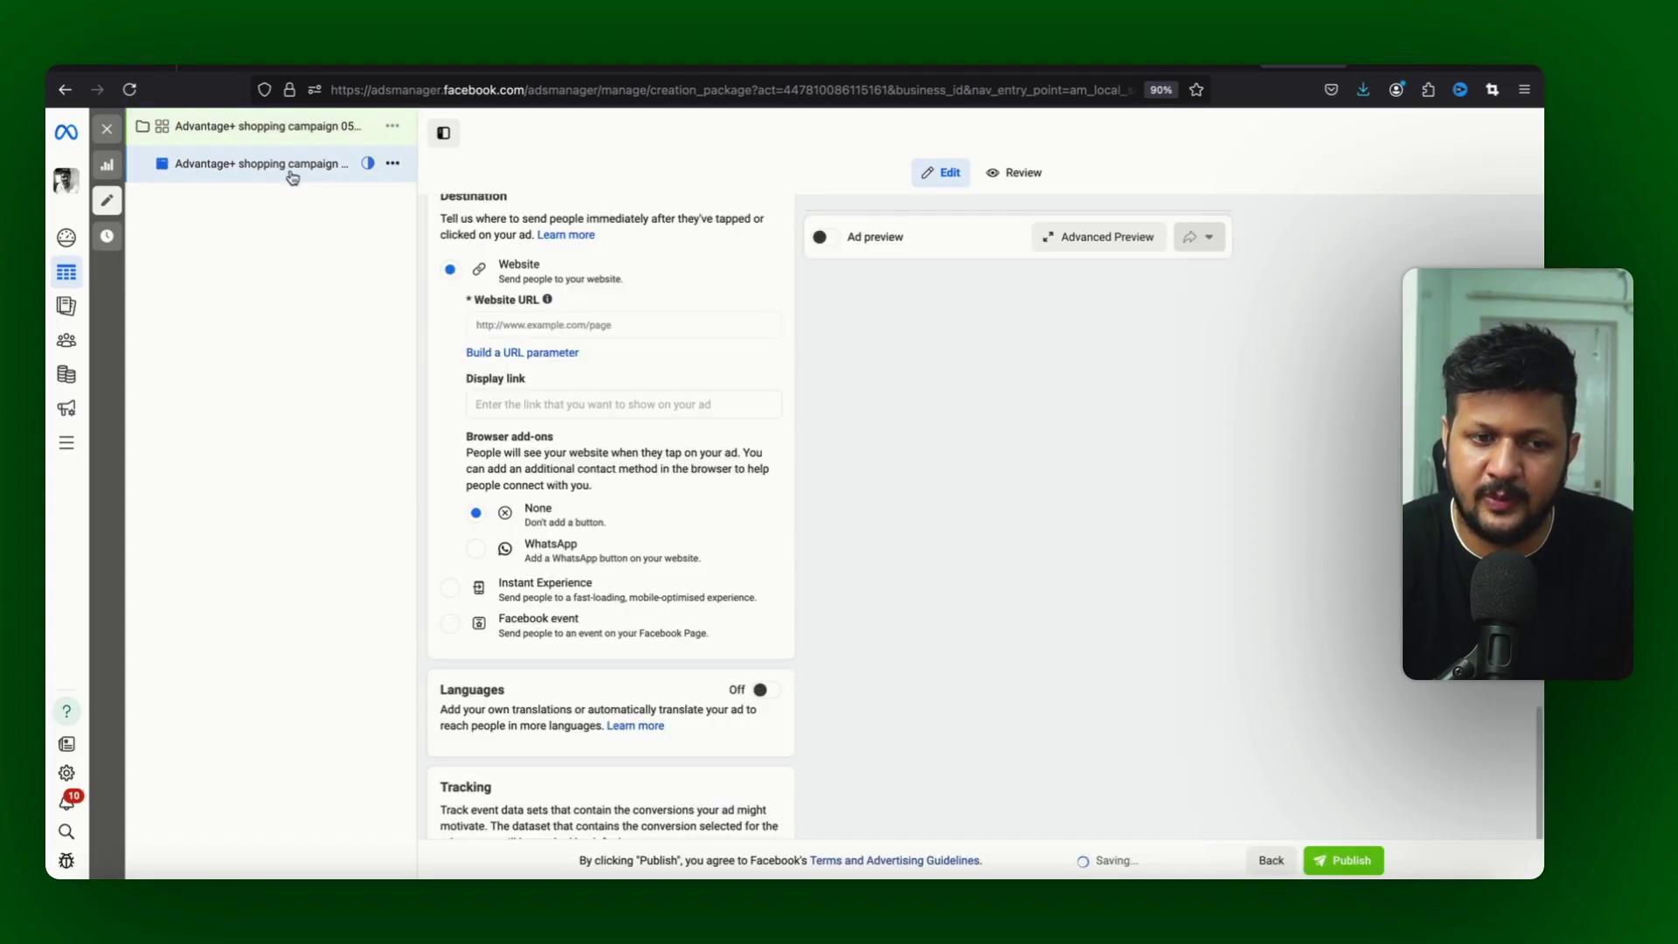
scroll(554, 394, up, 10)
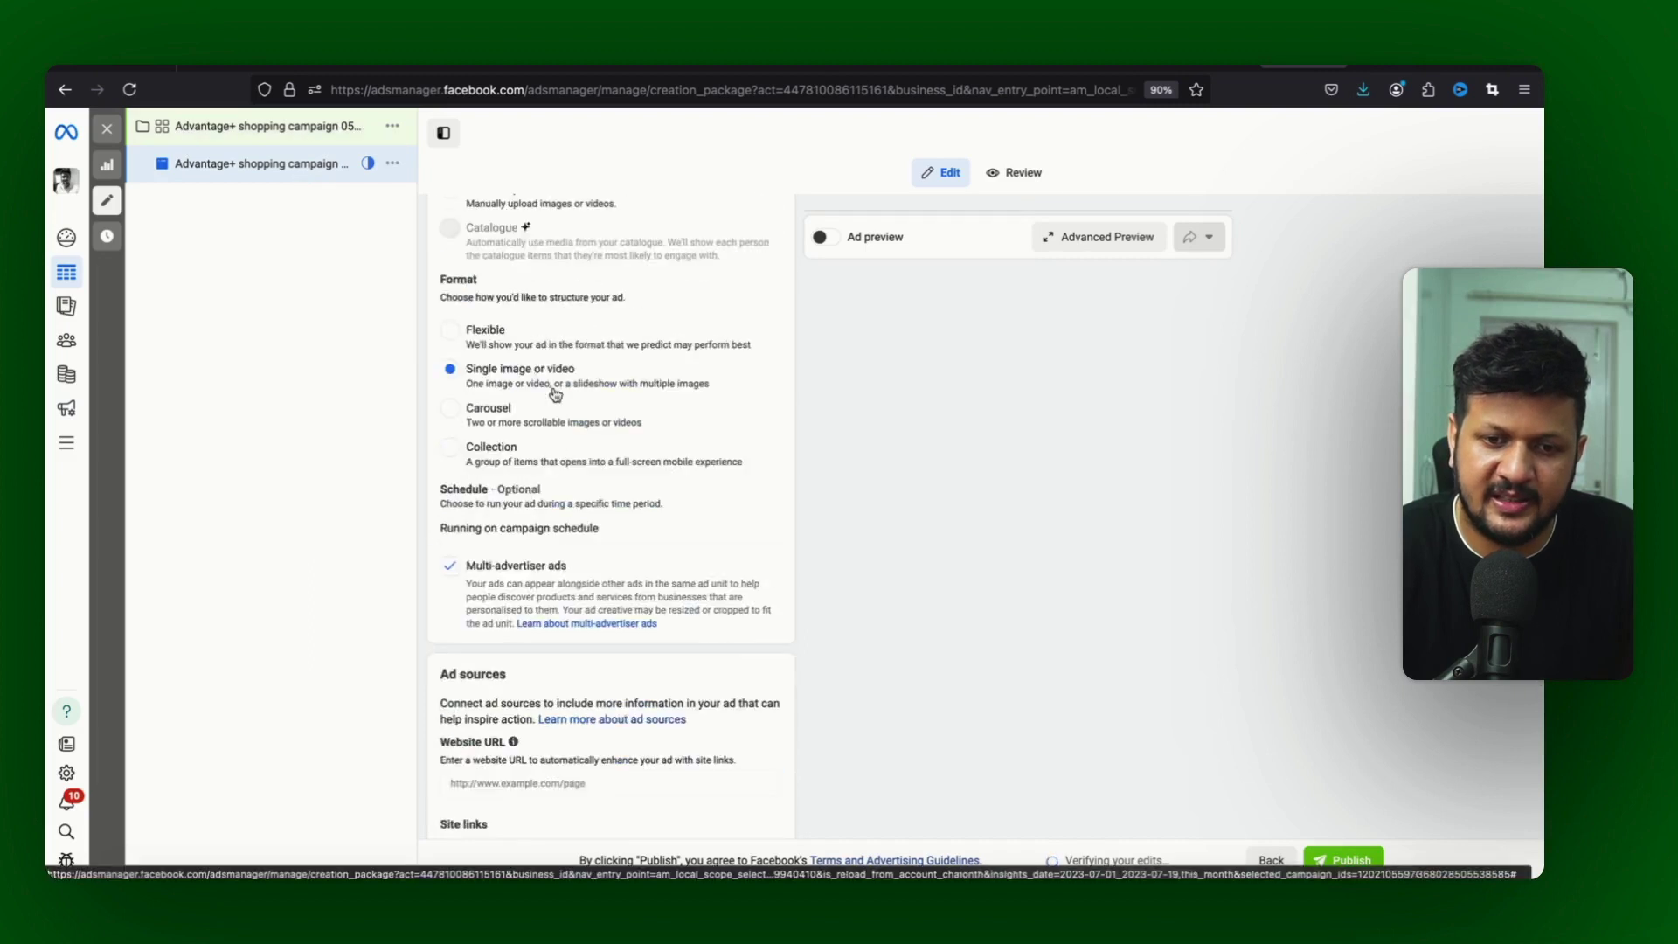
scroll(554, 393, up, 4)
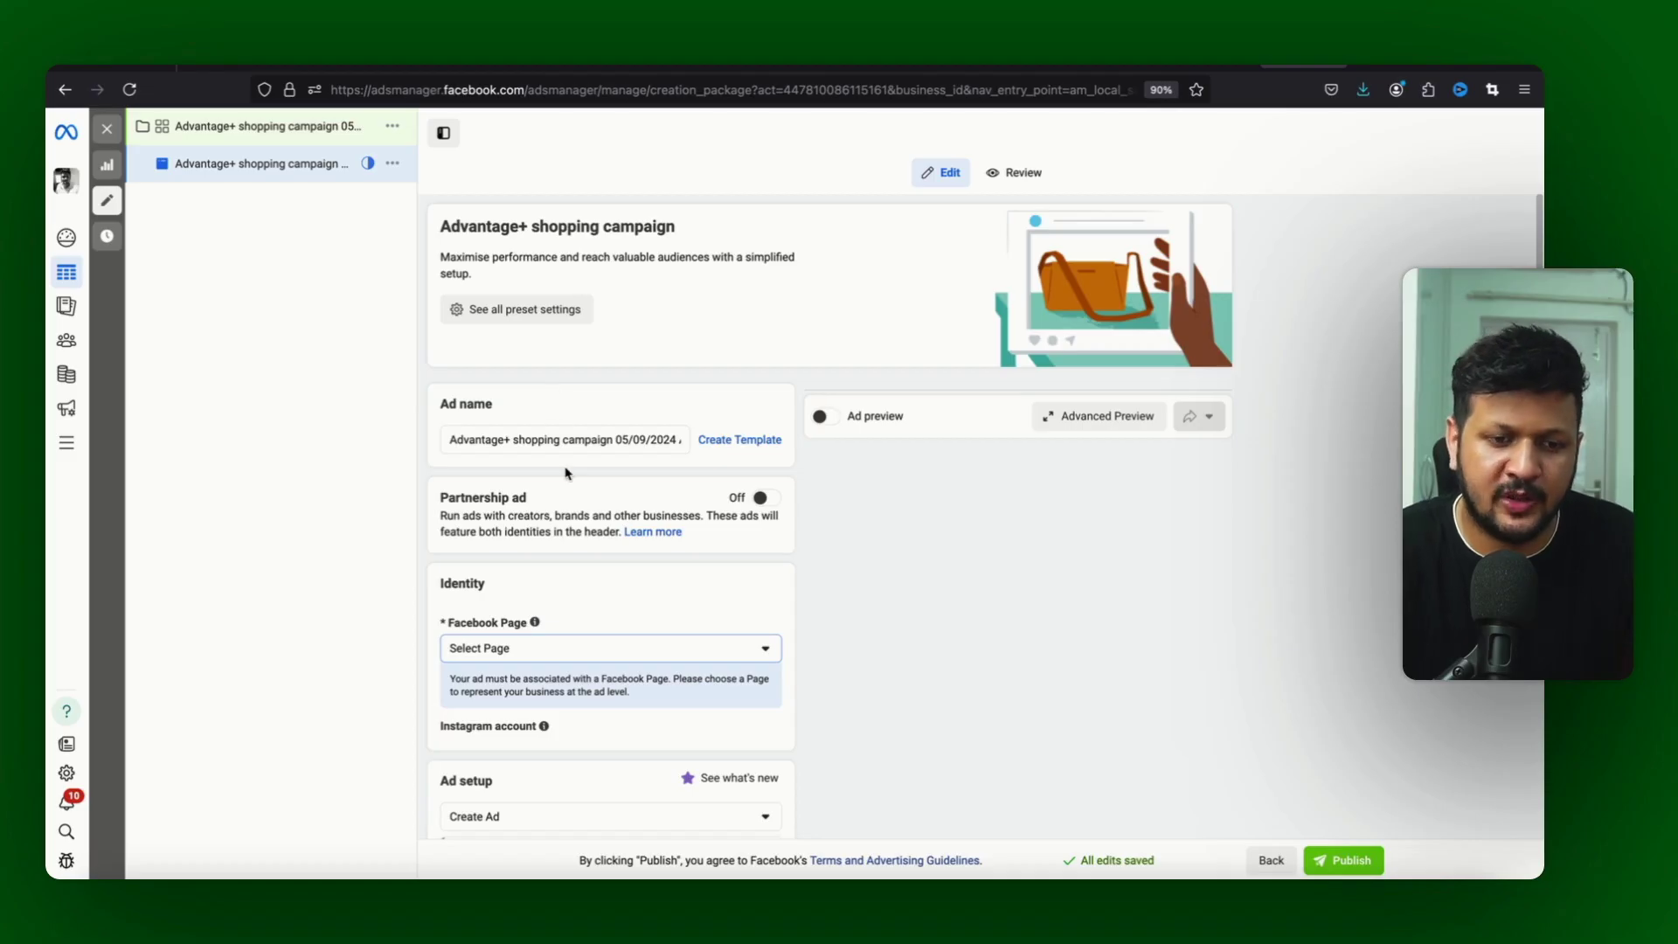
scroll(566, 473, down, 2)
mouse_move(535, 494)
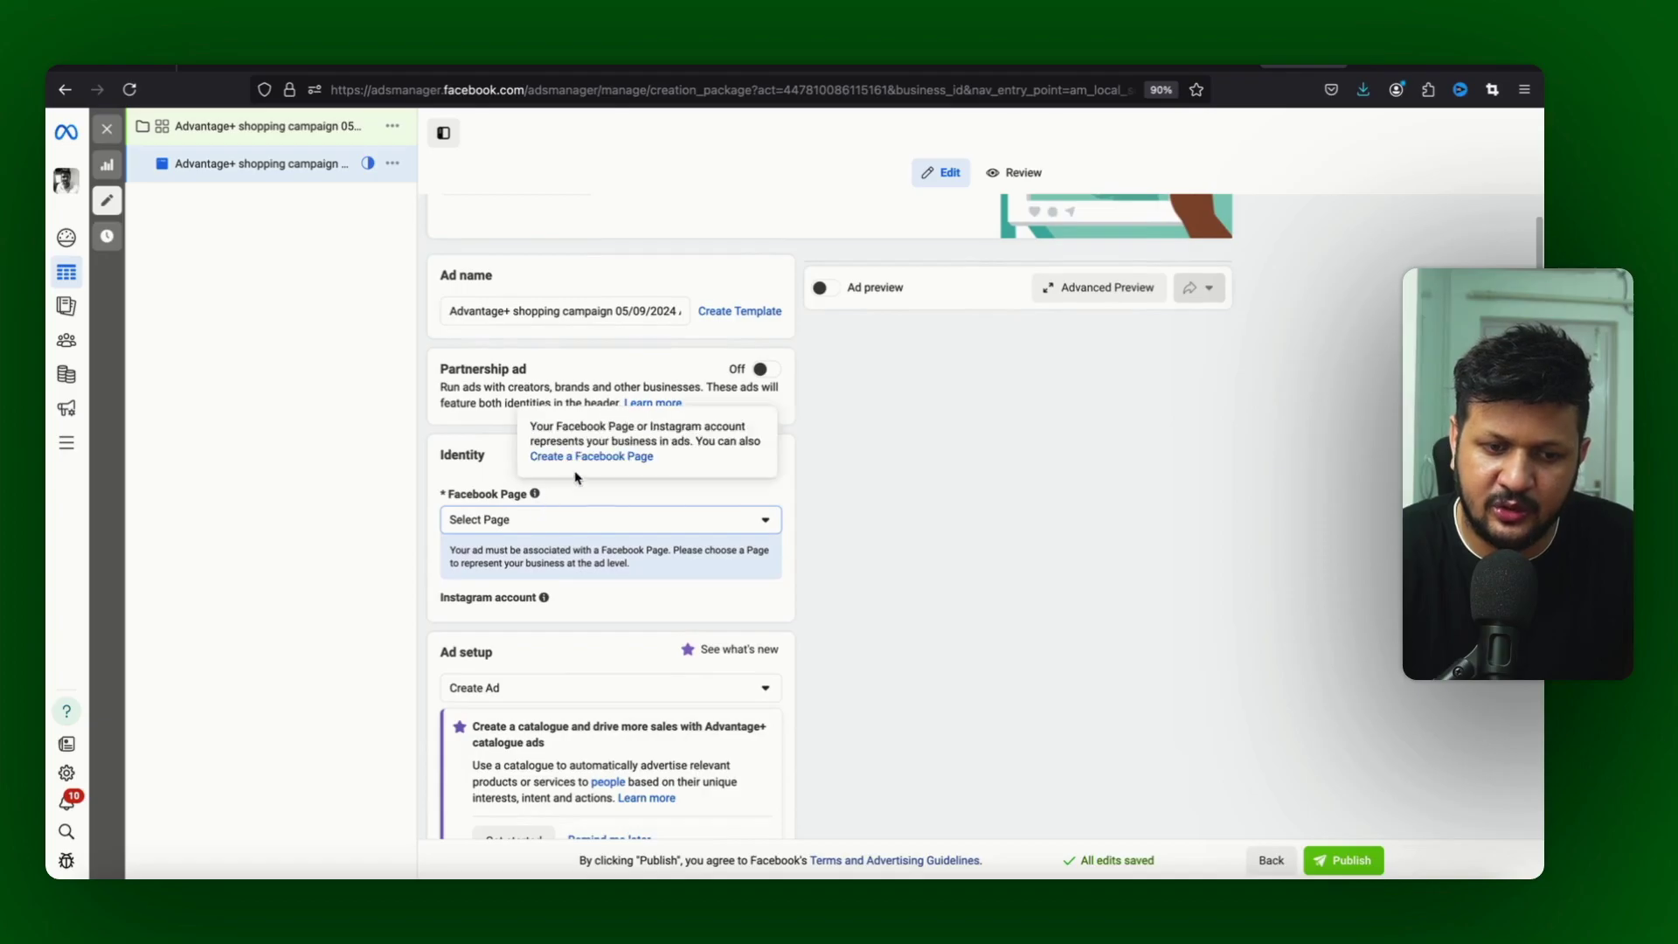
scroll(641, 619, down, 4)
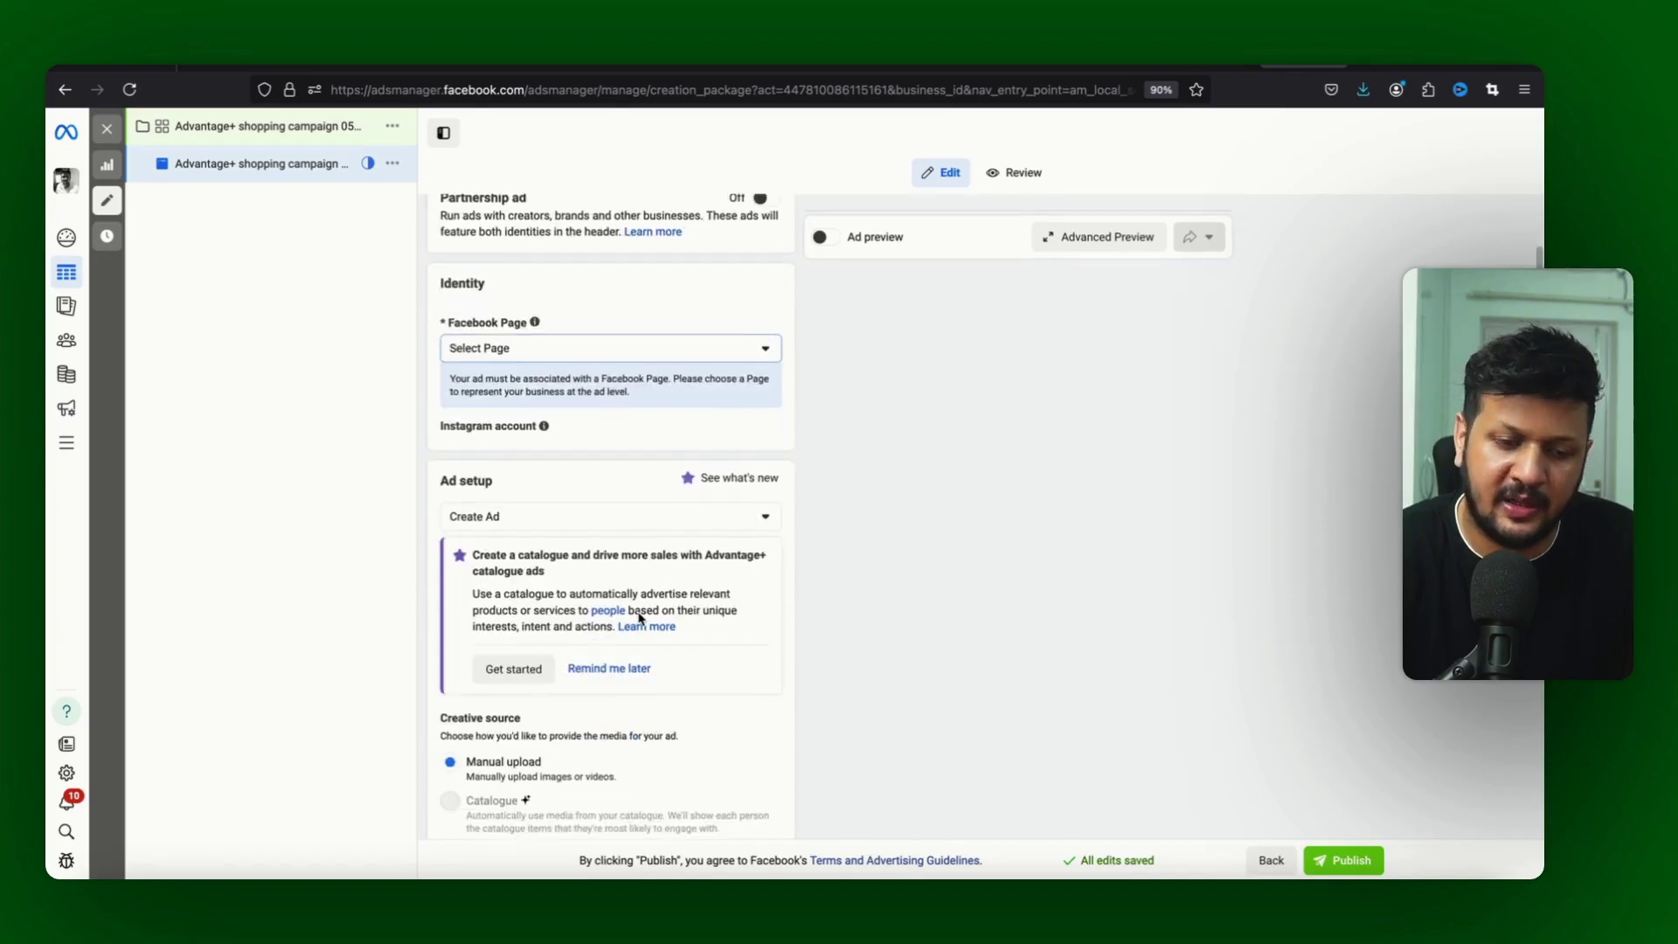
scroll(606, 697, down, 3)
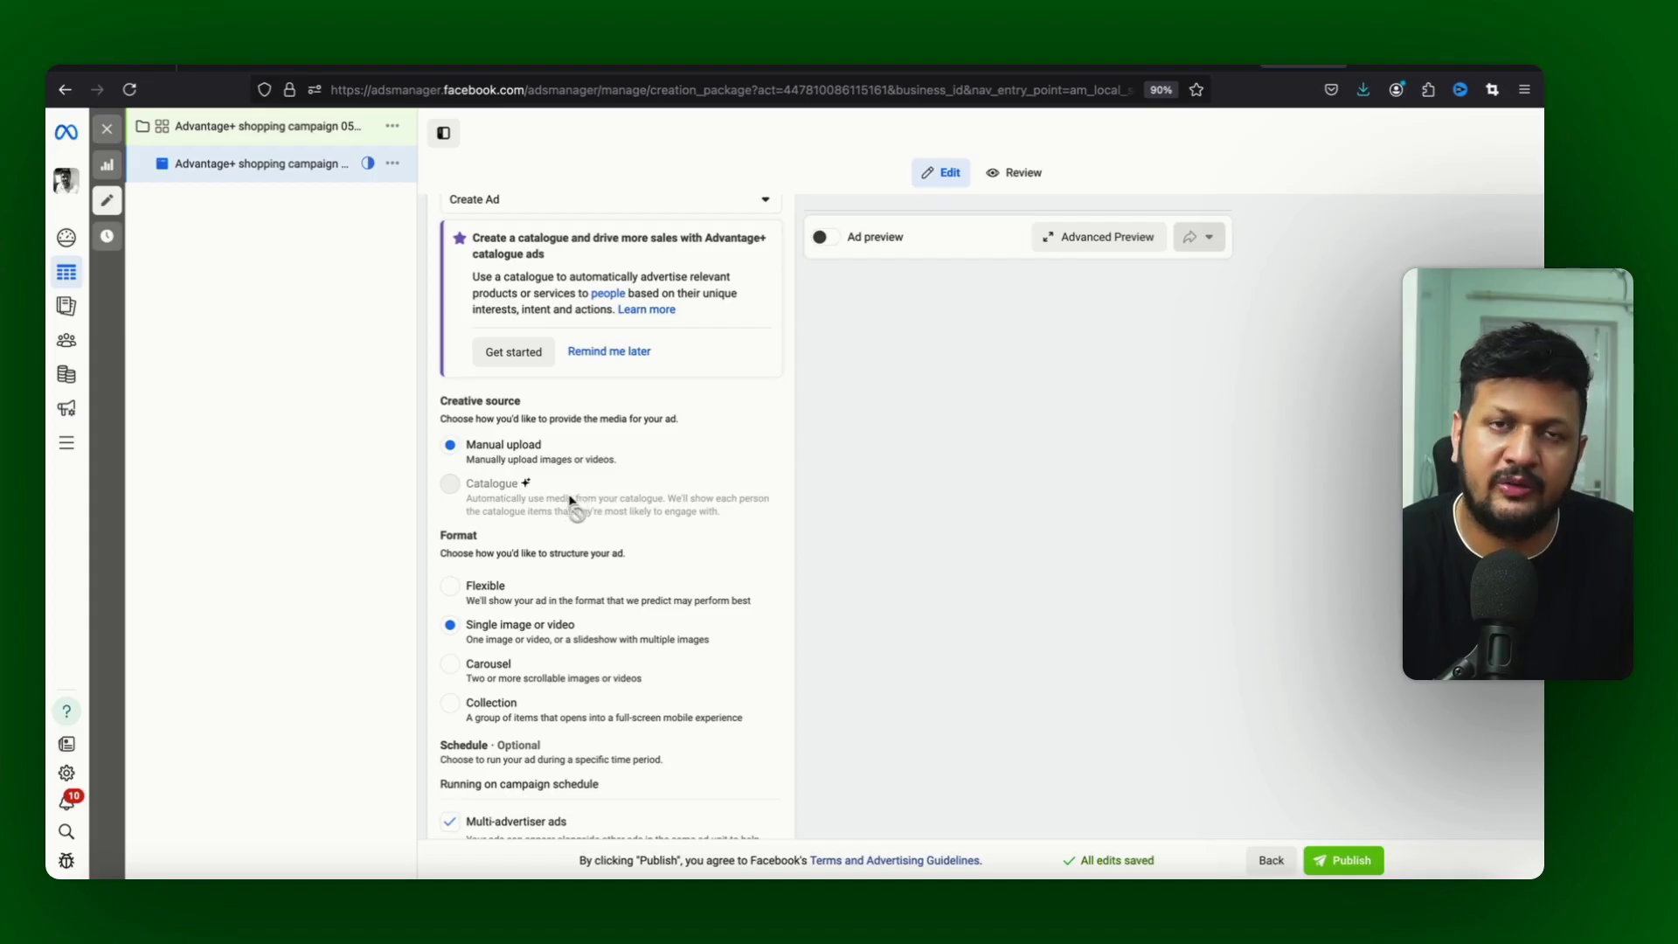
scroll(580, 616, down, 2)
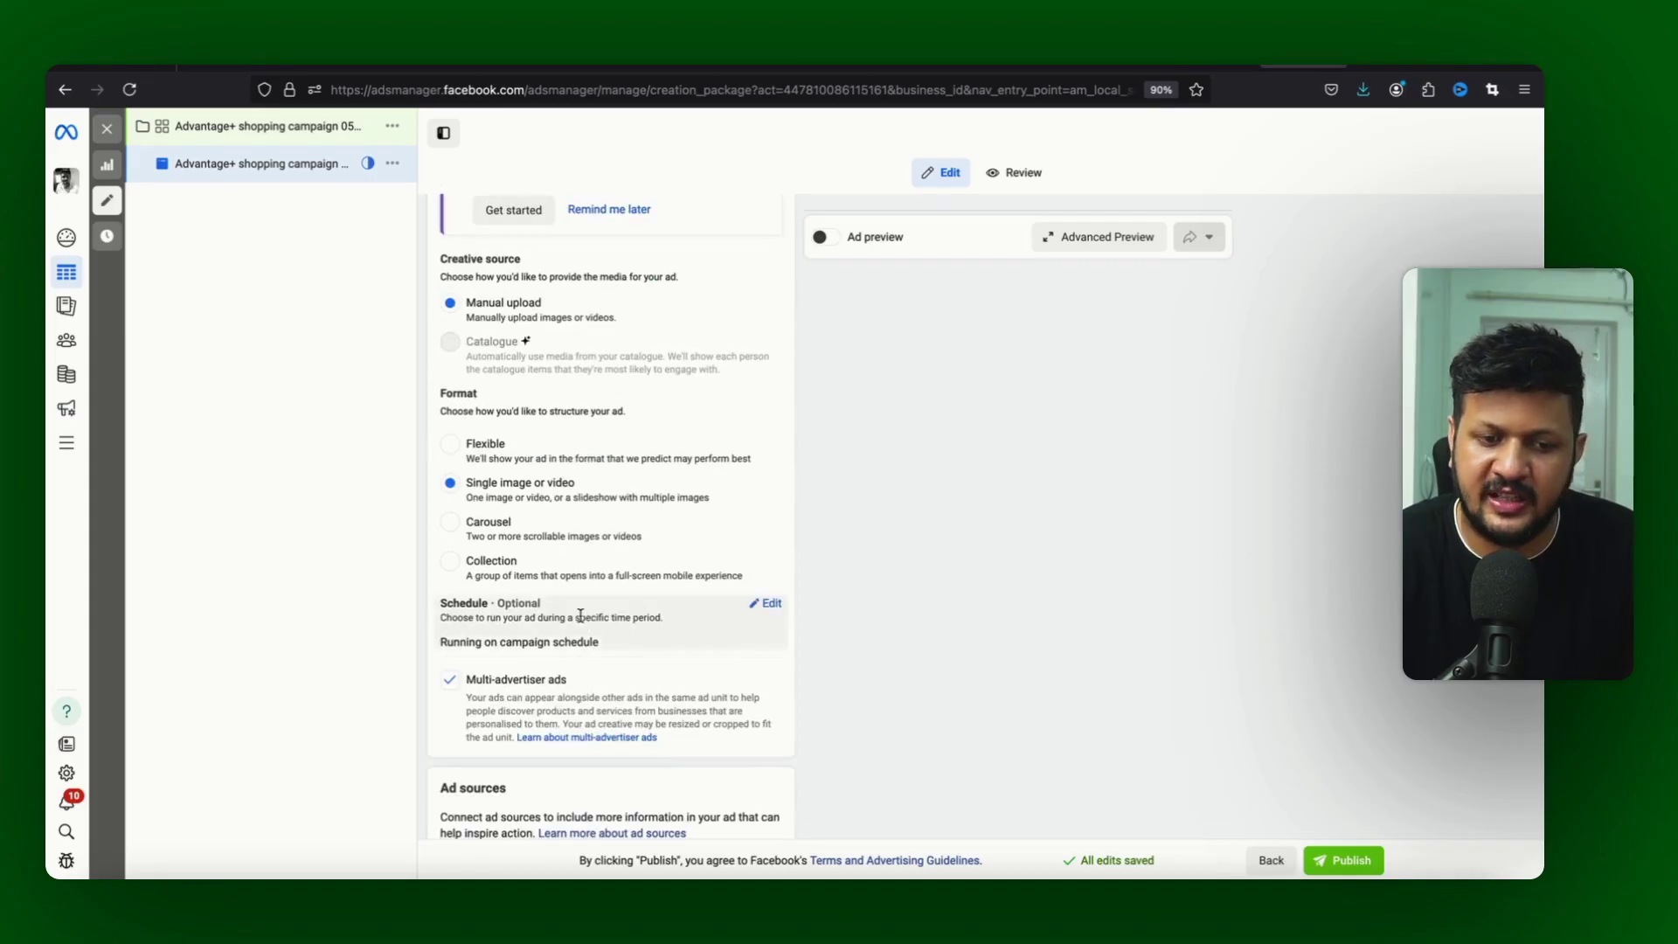
scroll(586, 613, down, 1)
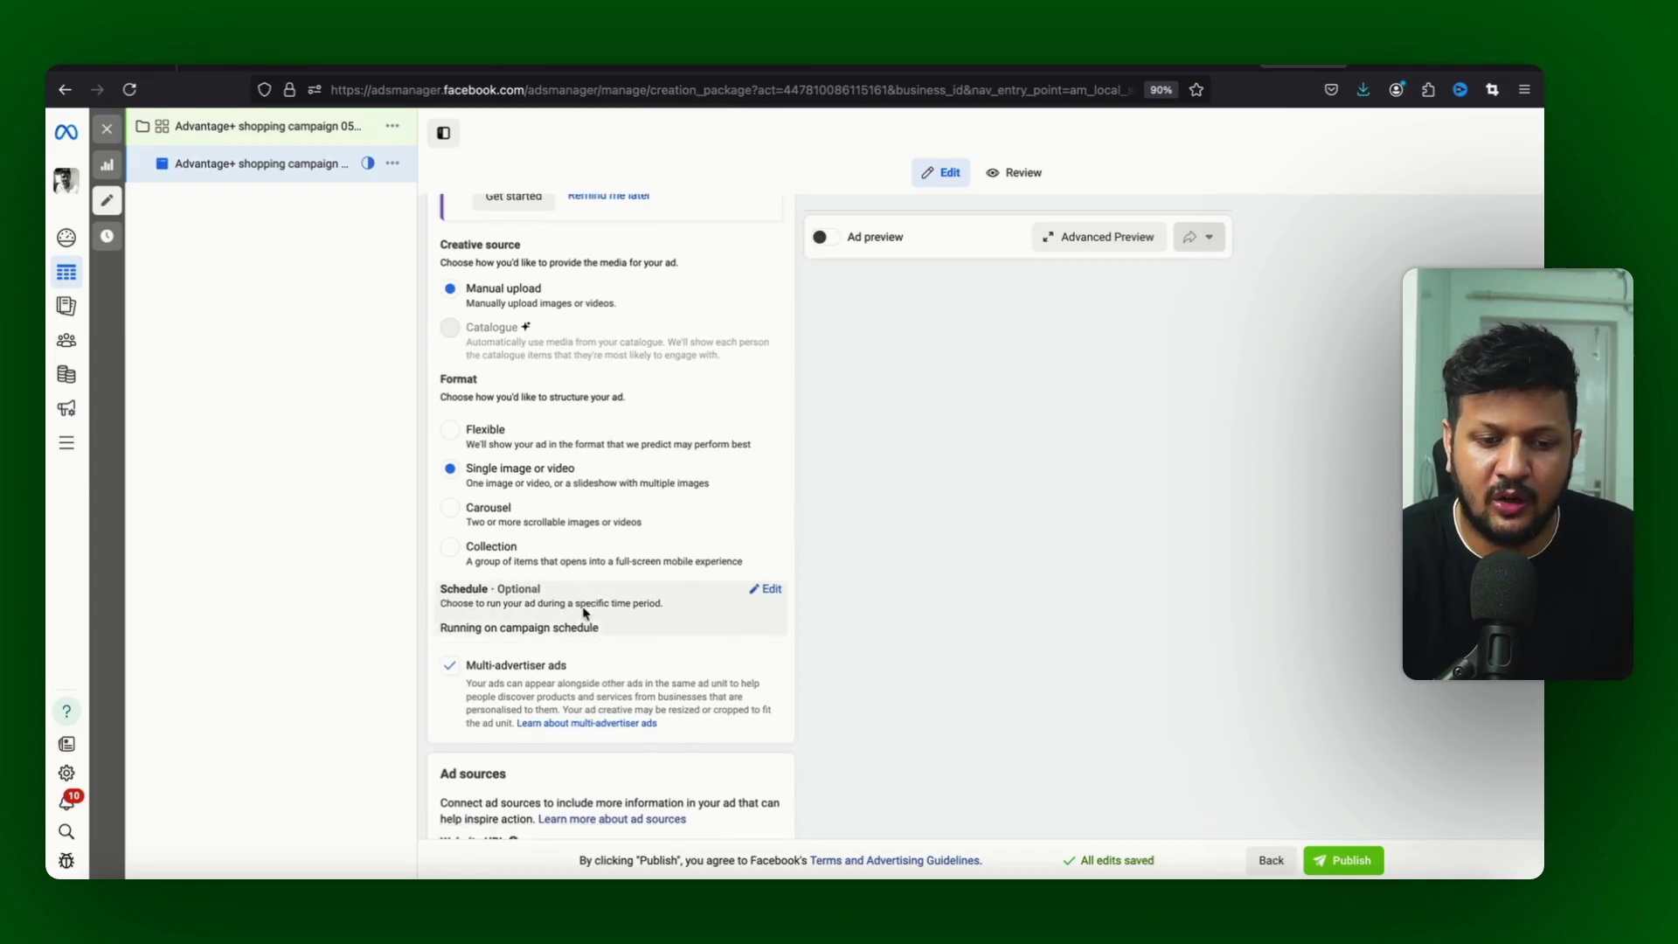
scroll(585, 614, down, 2)
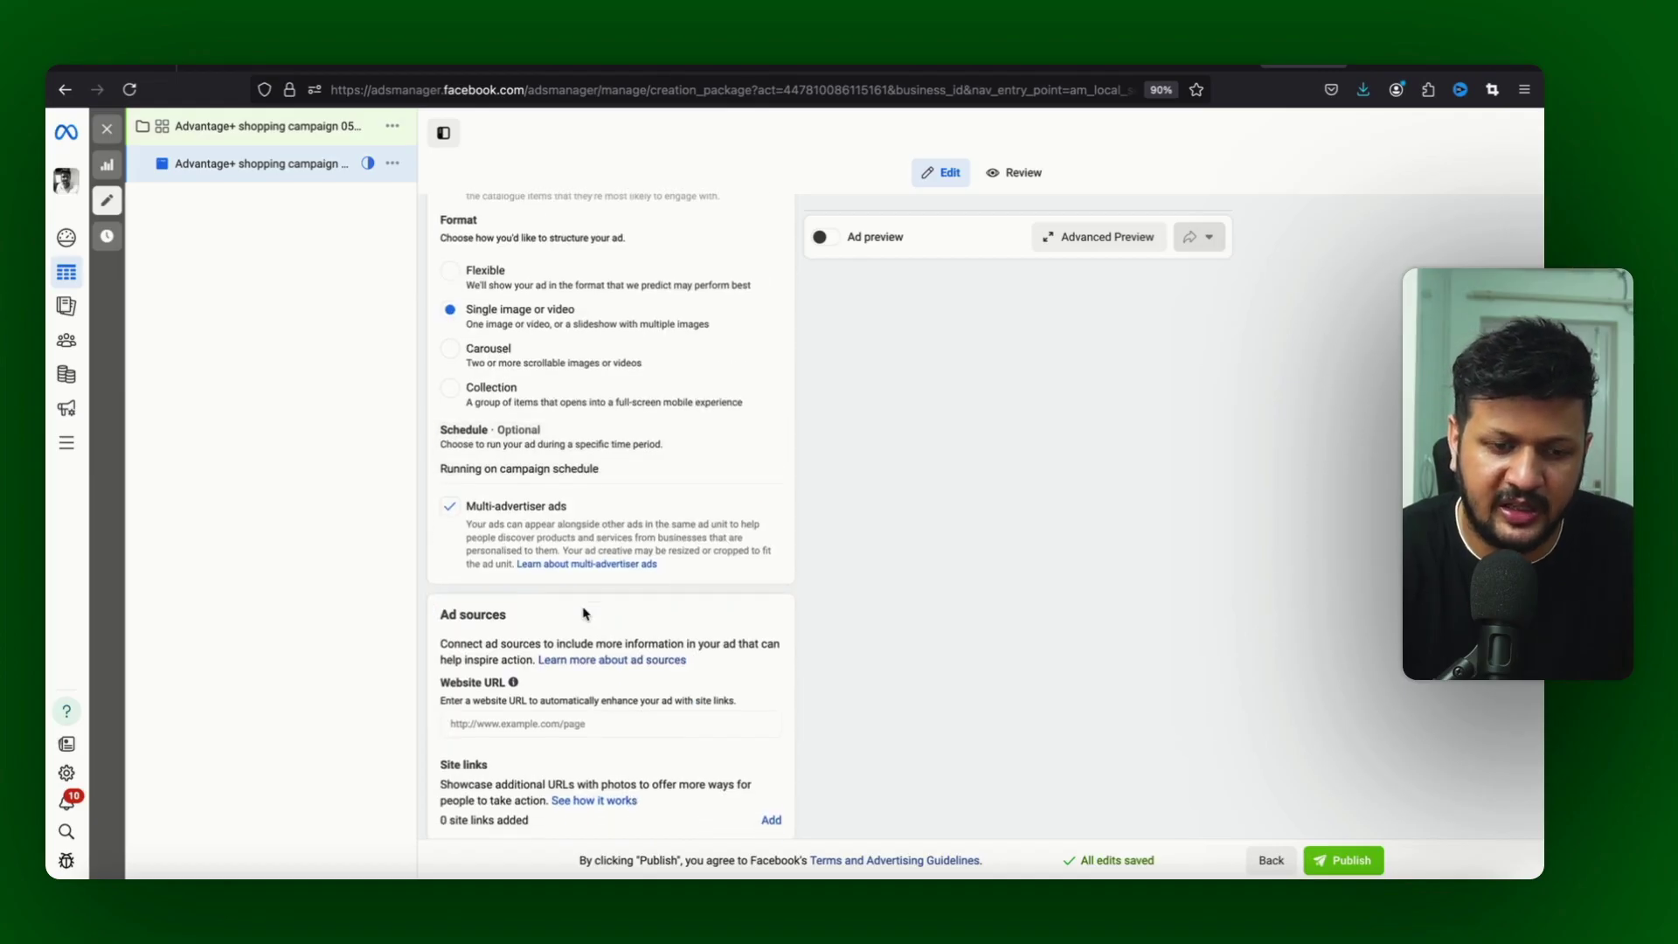
scroll(583, 613, down, 5)
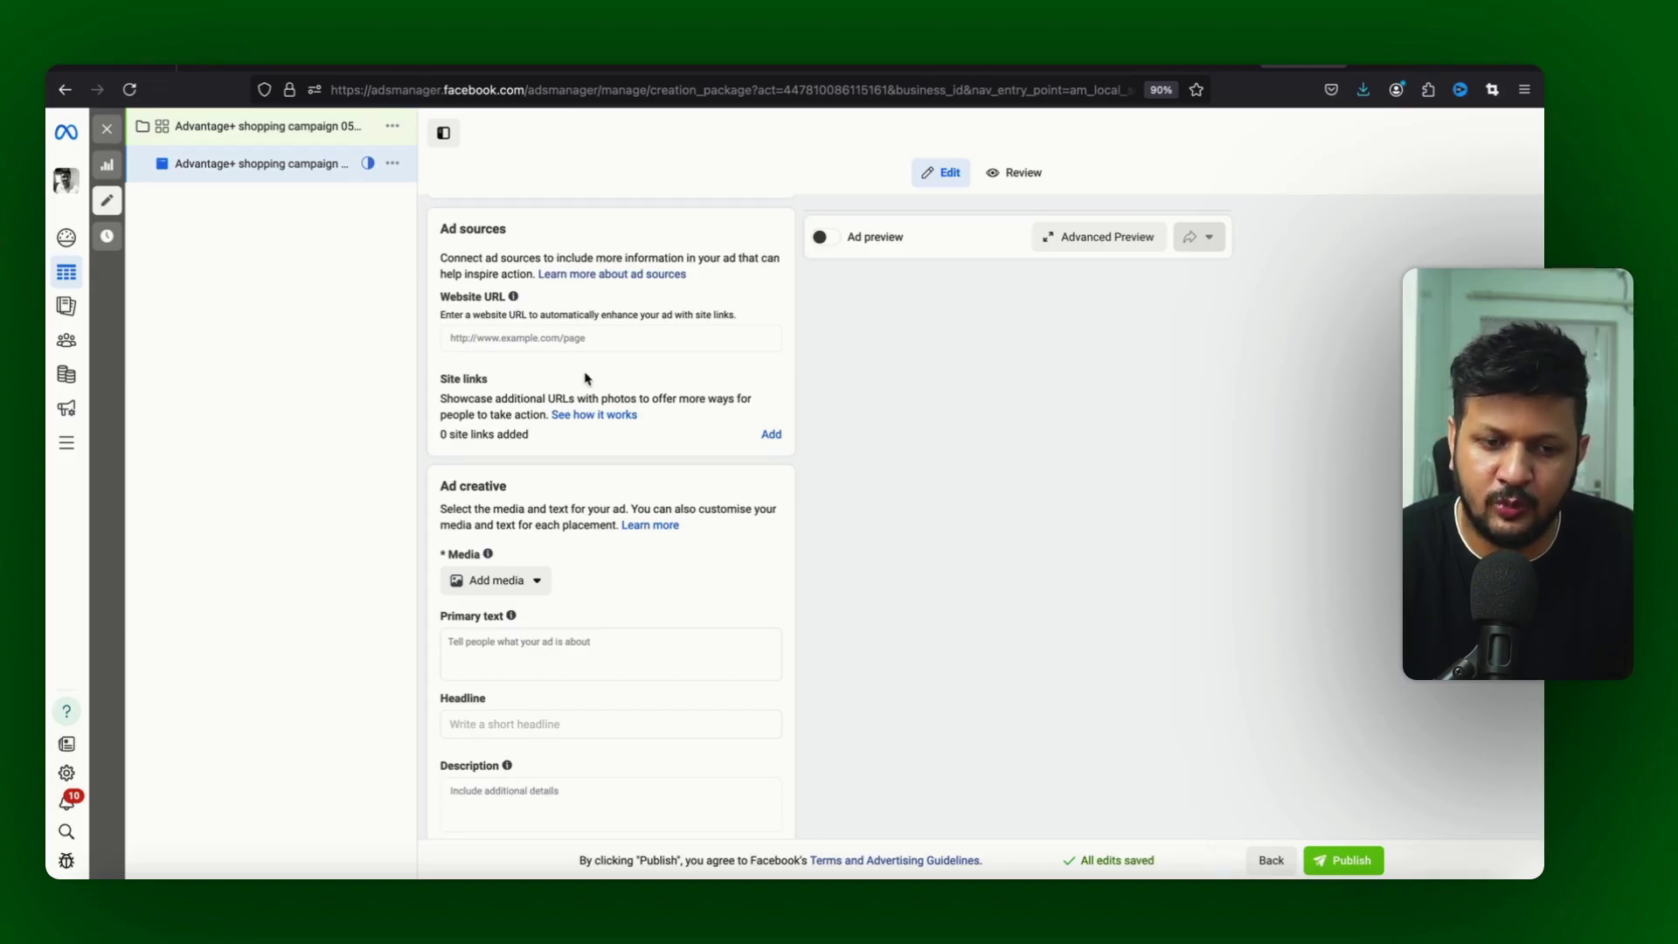
scroll(583, 377, down, 3)
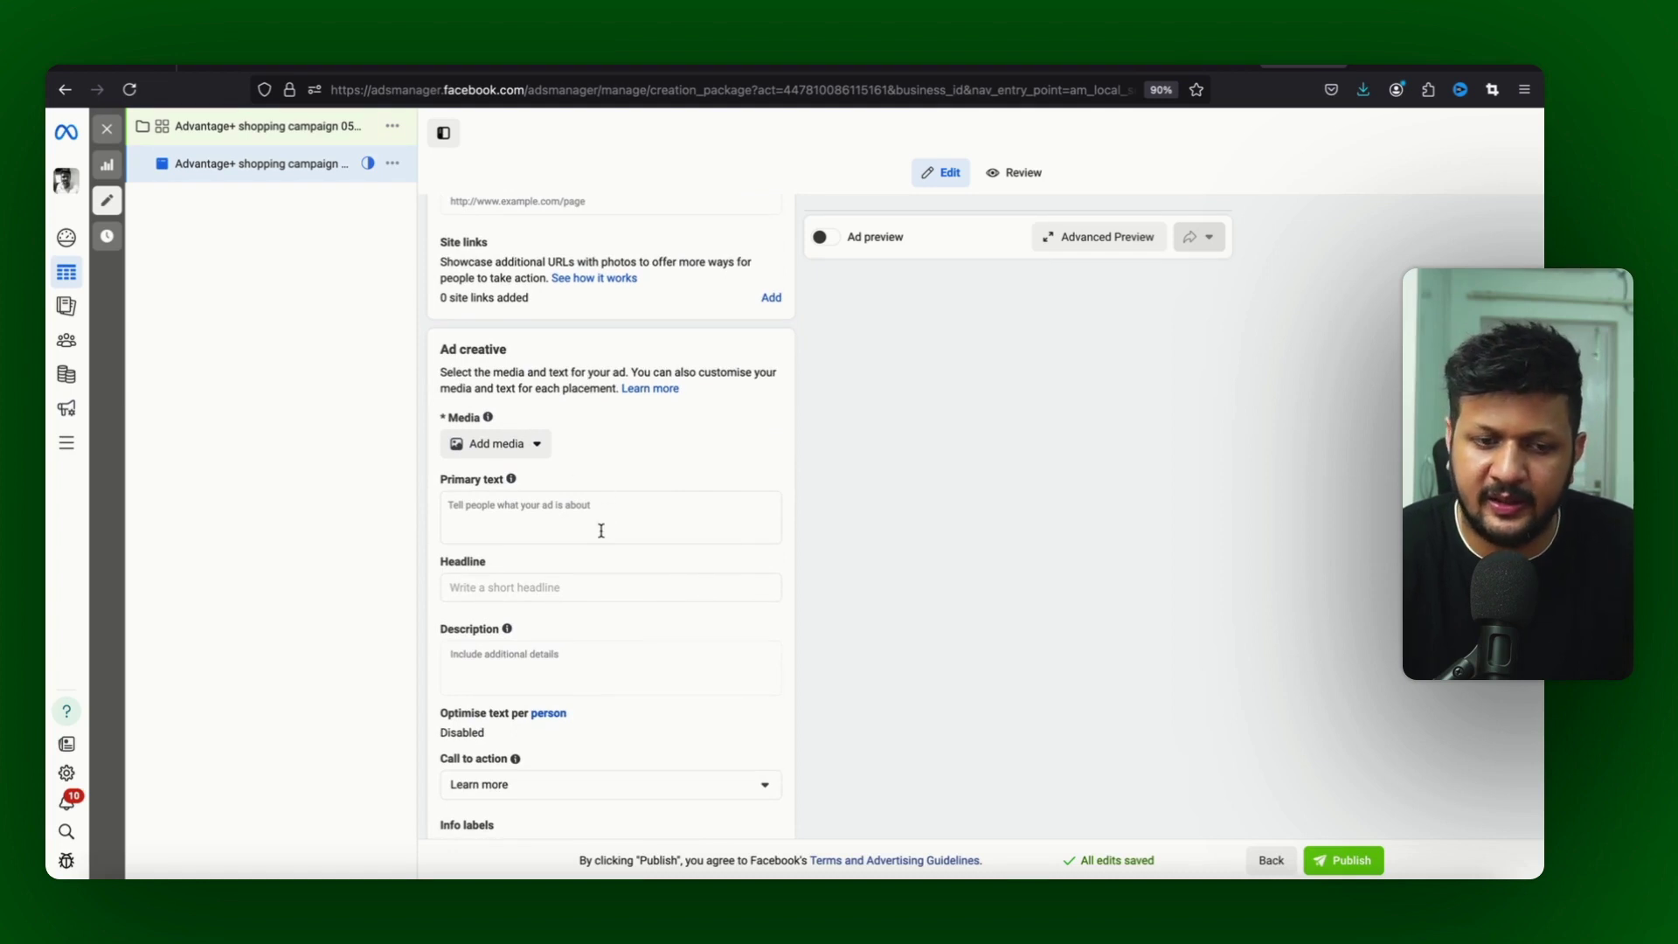
scroll(601, 530, down, 2)
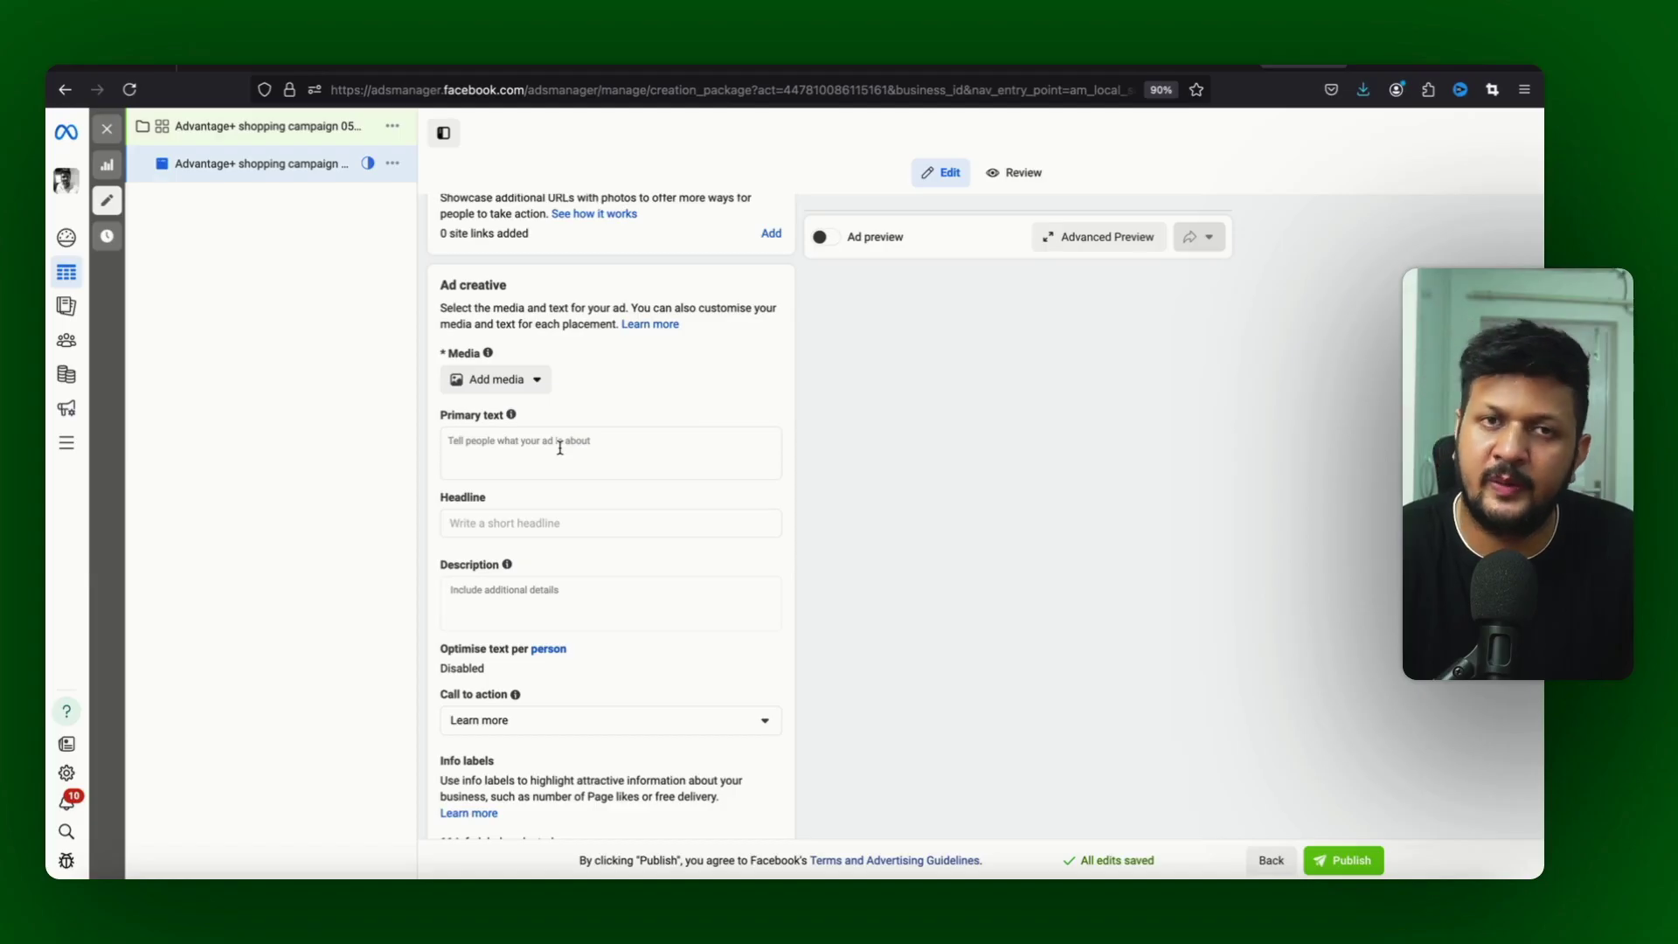
scroll(560, 447, down, 10)
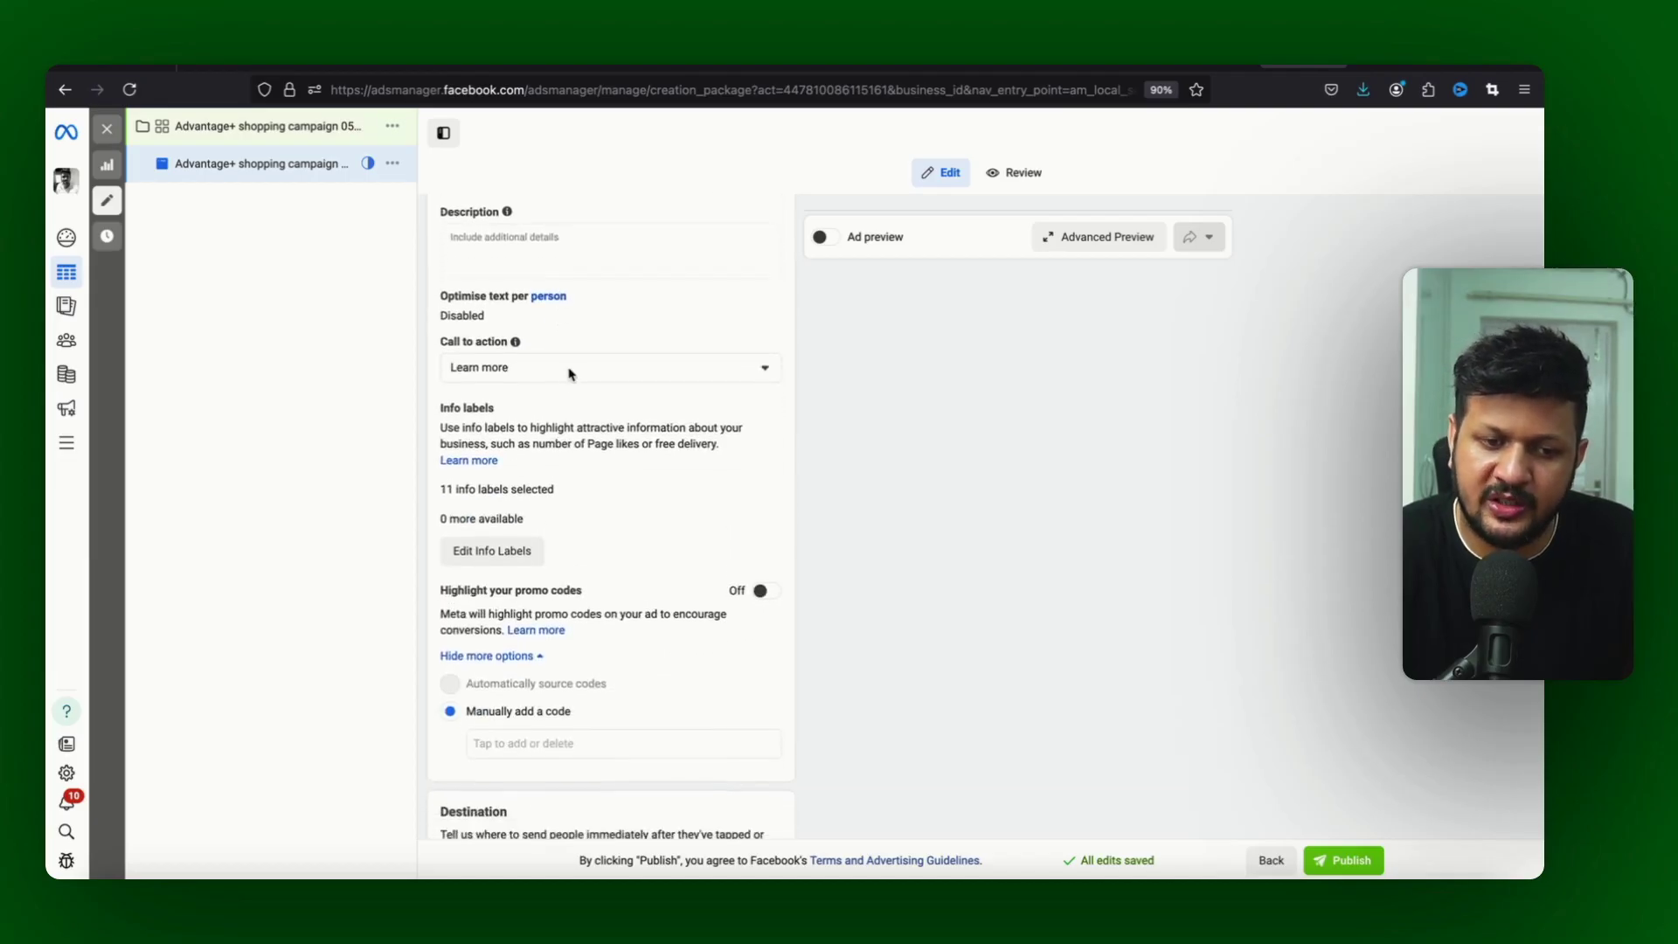
scroll(568, 374, down, 3)
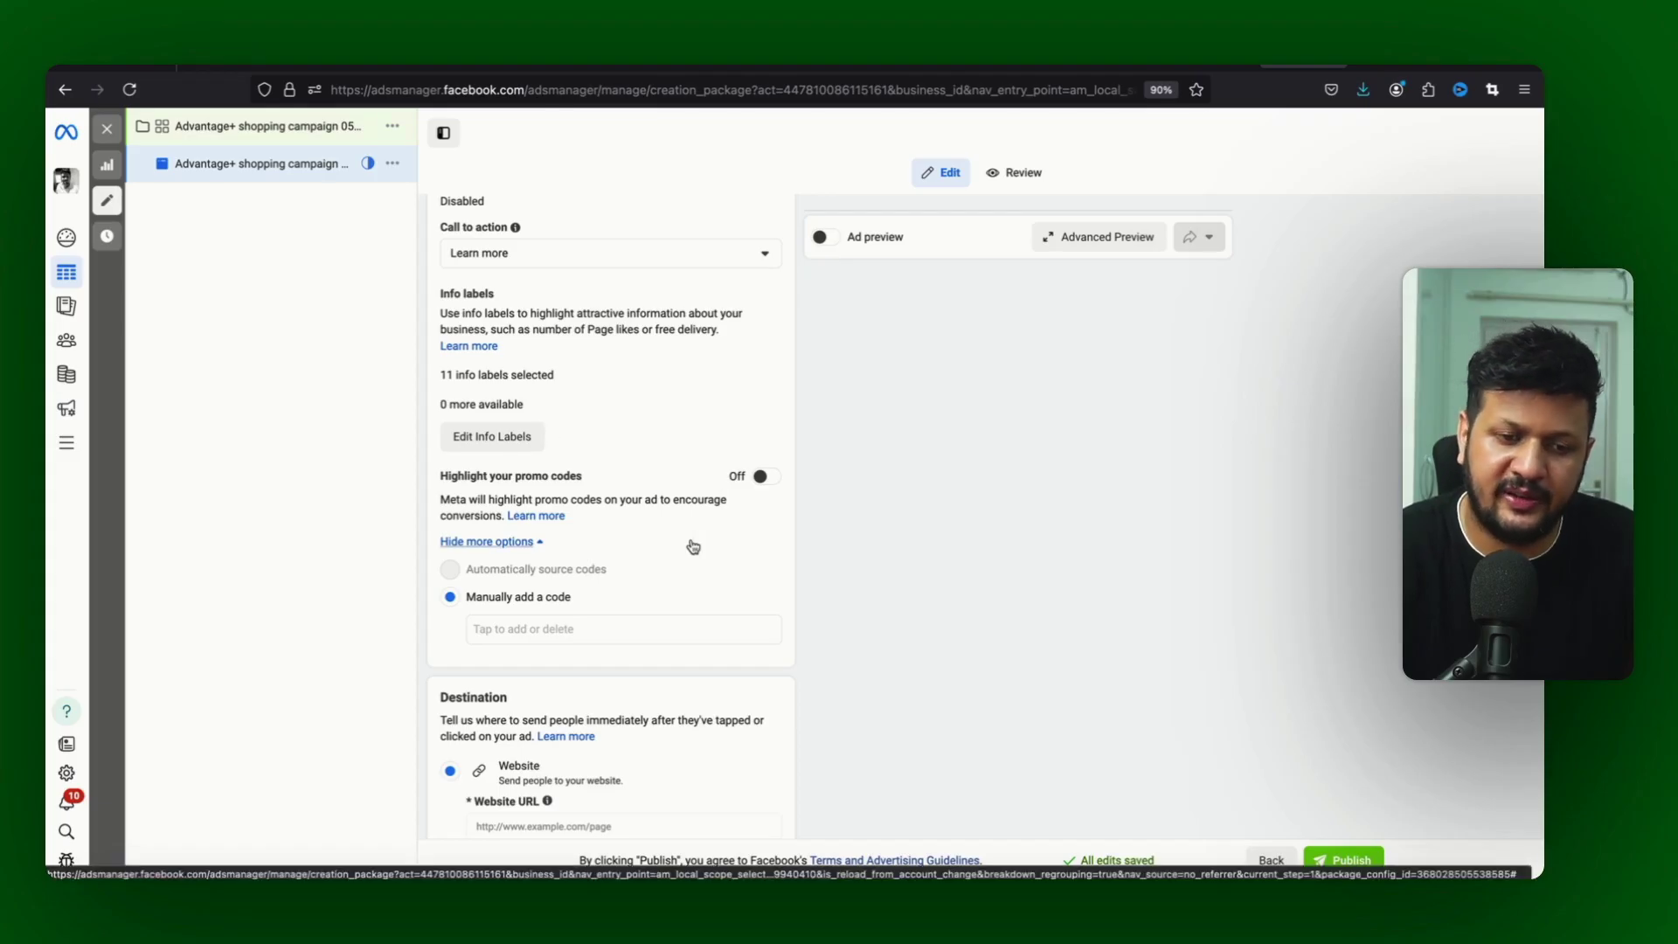
scroll(693, 547, down, 3)
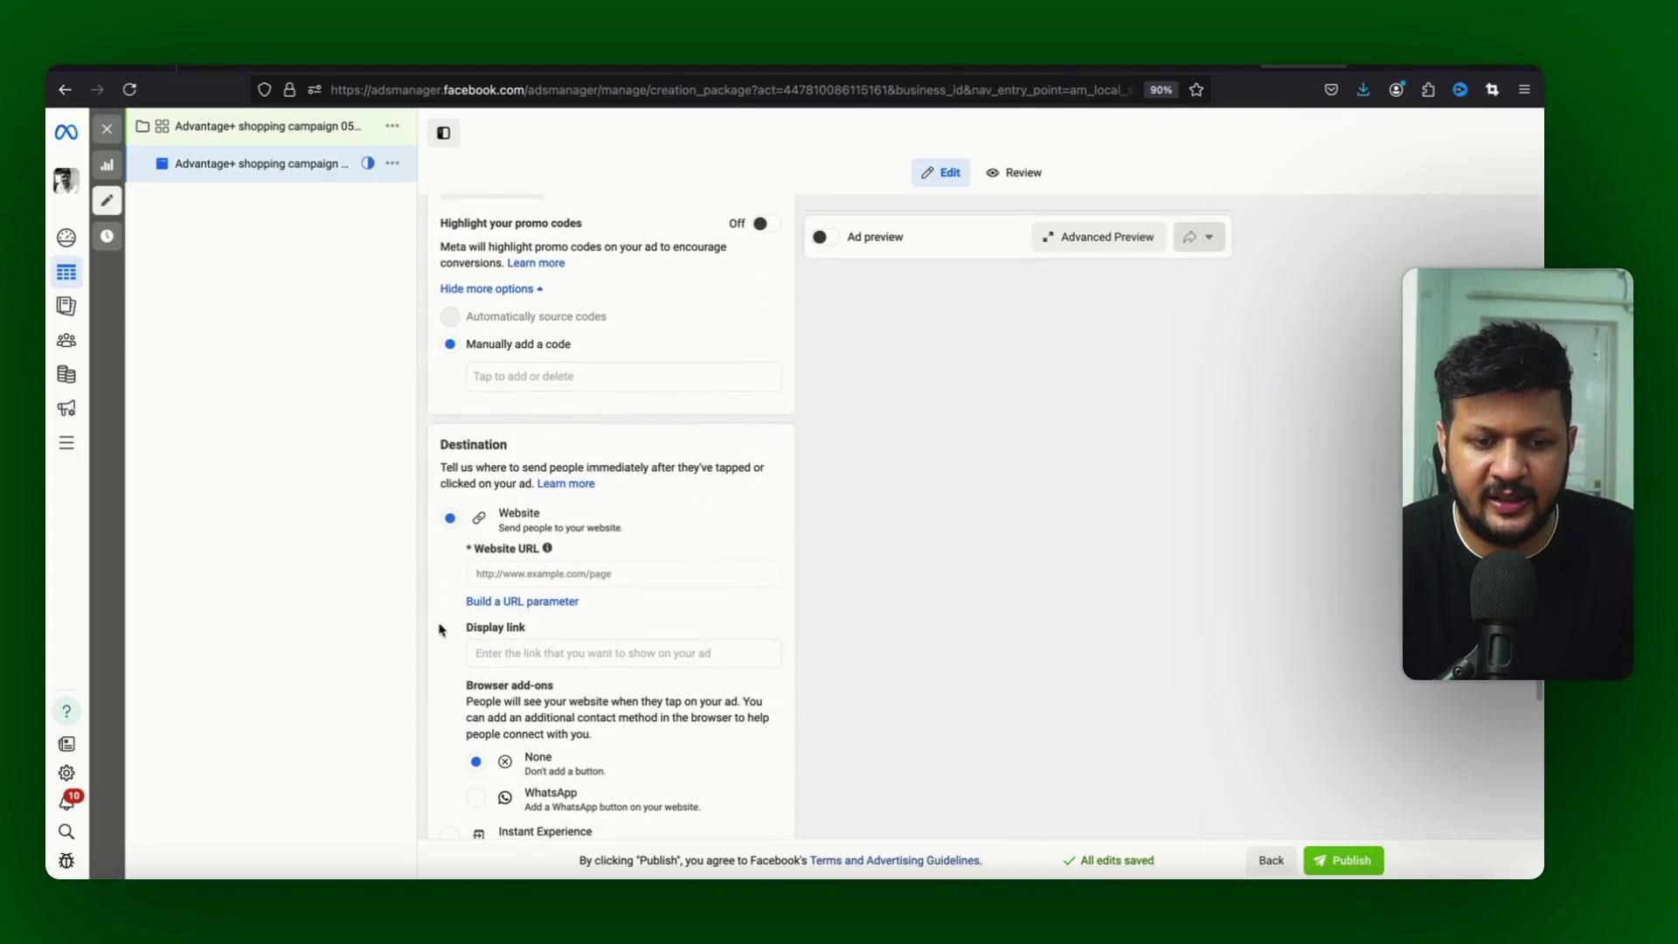
scroll(437, 629, down, 1)
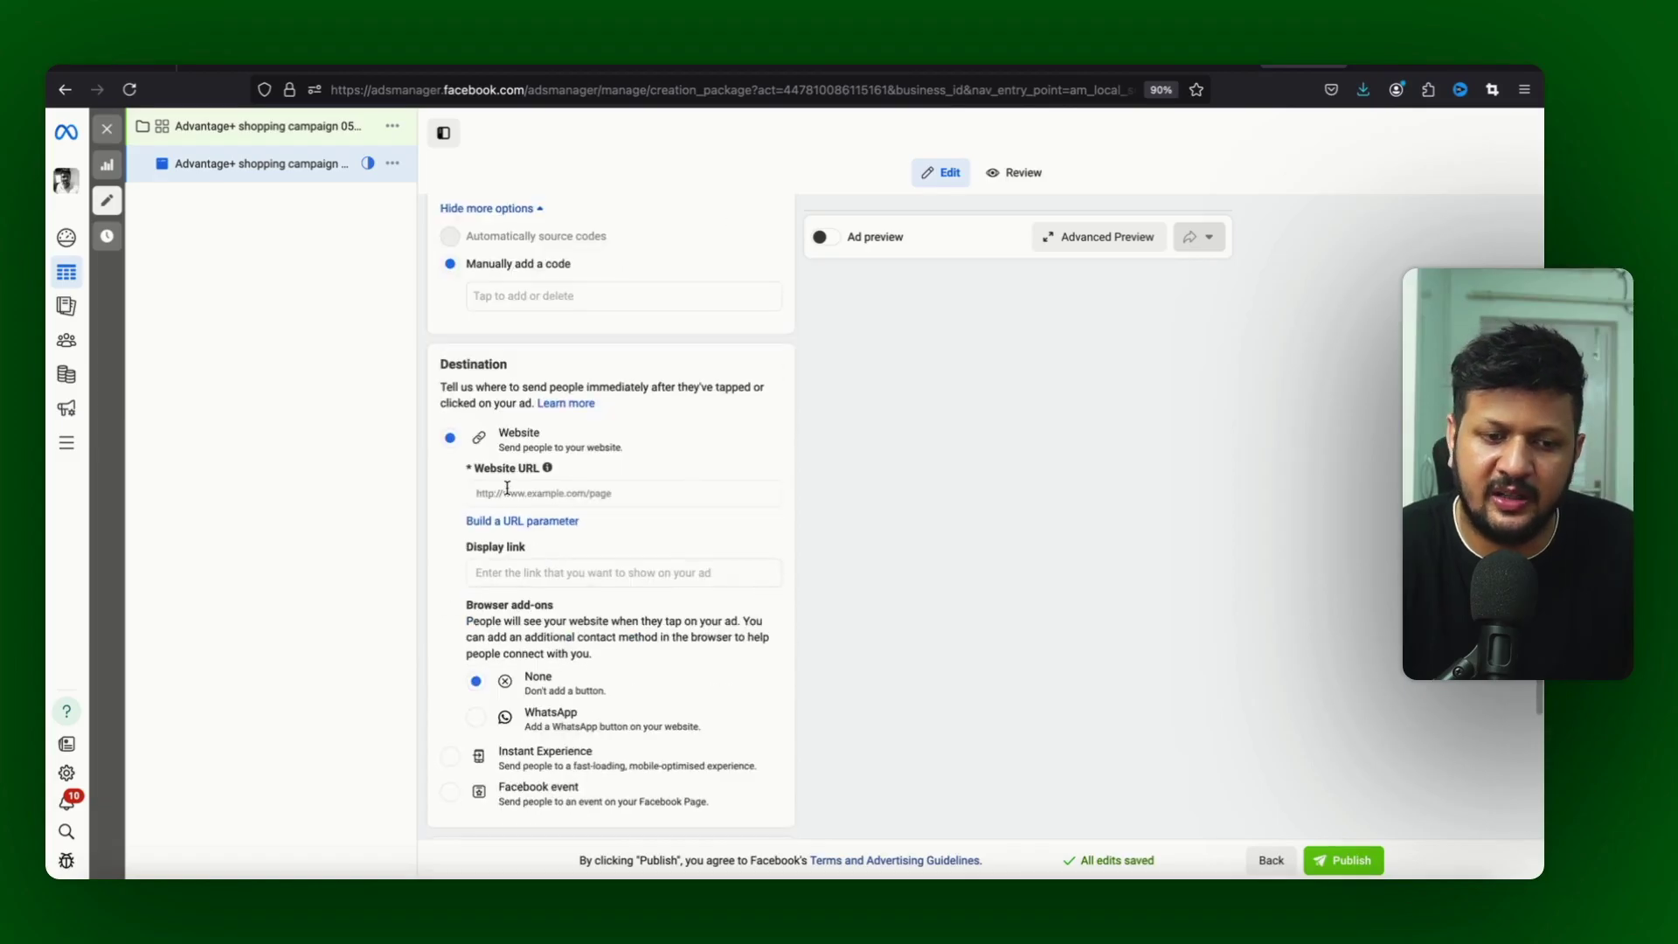
scroll(680, 530, down, 3)
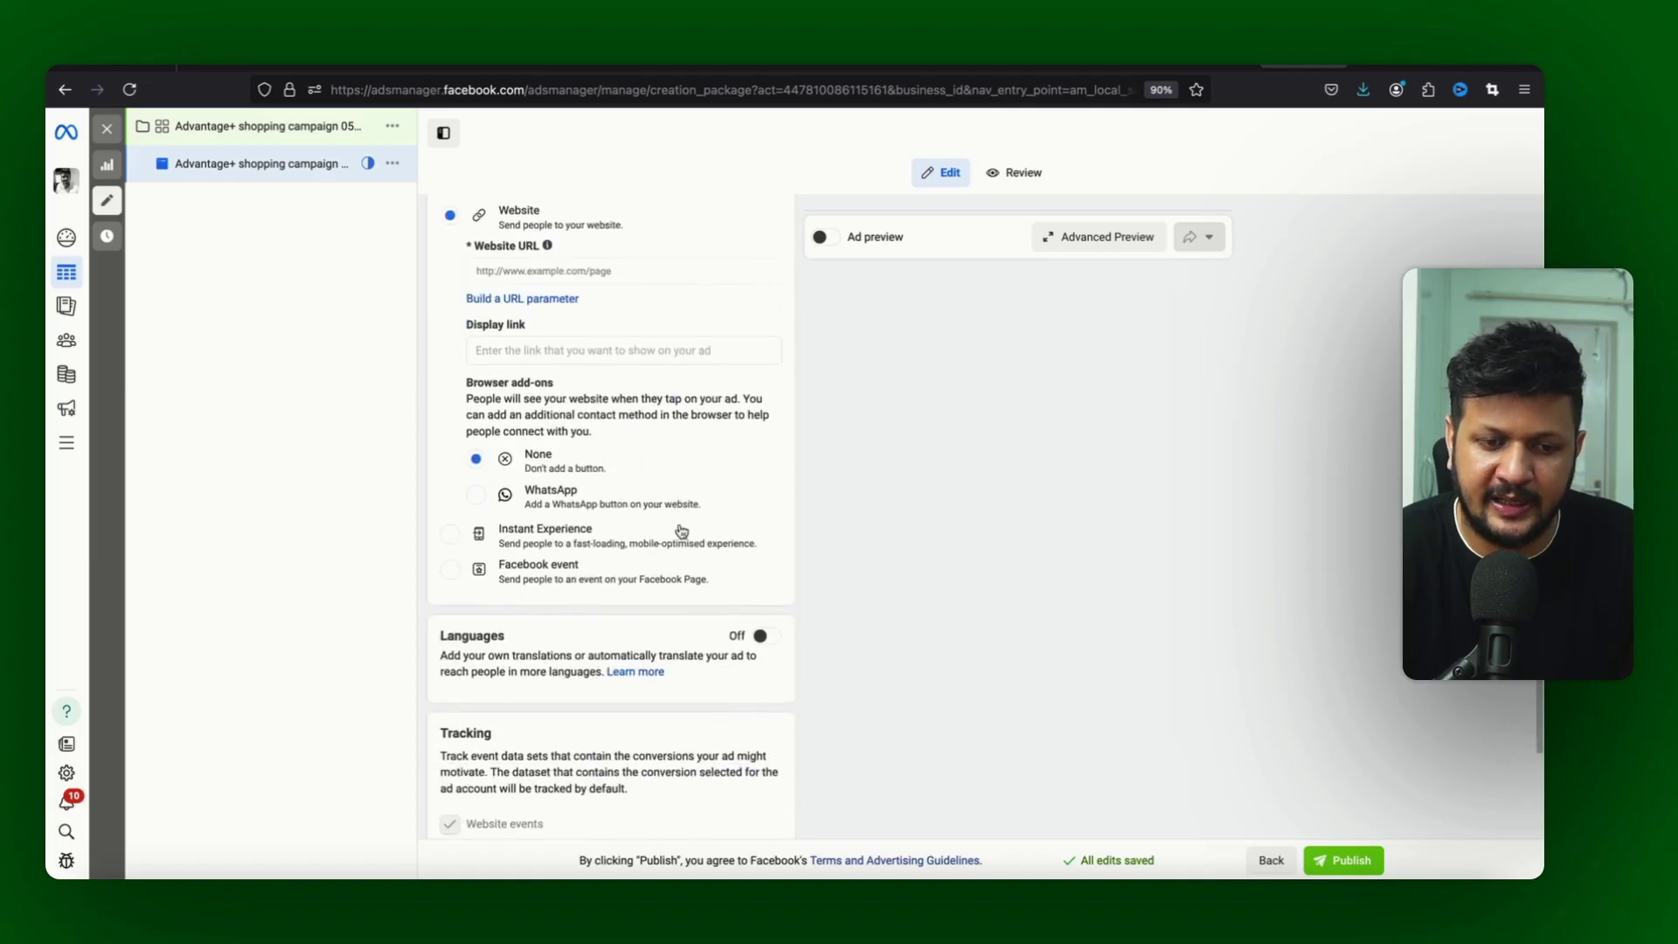
scroll(681, 530, down, 3)
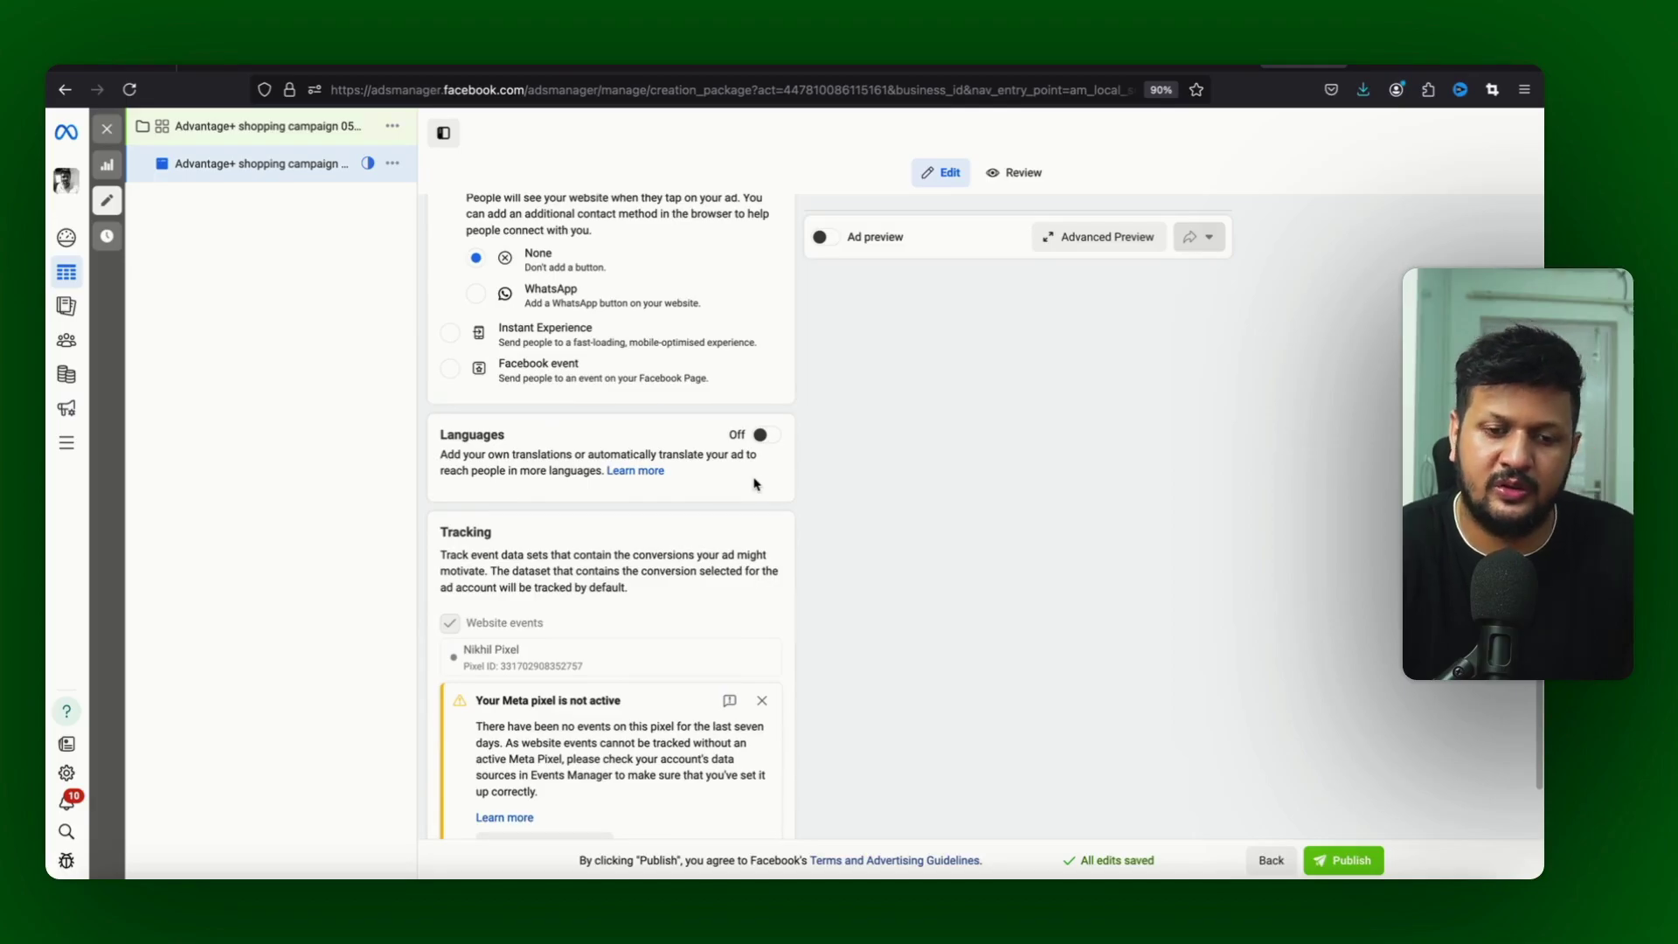
scroll(756, 485, down, 2)
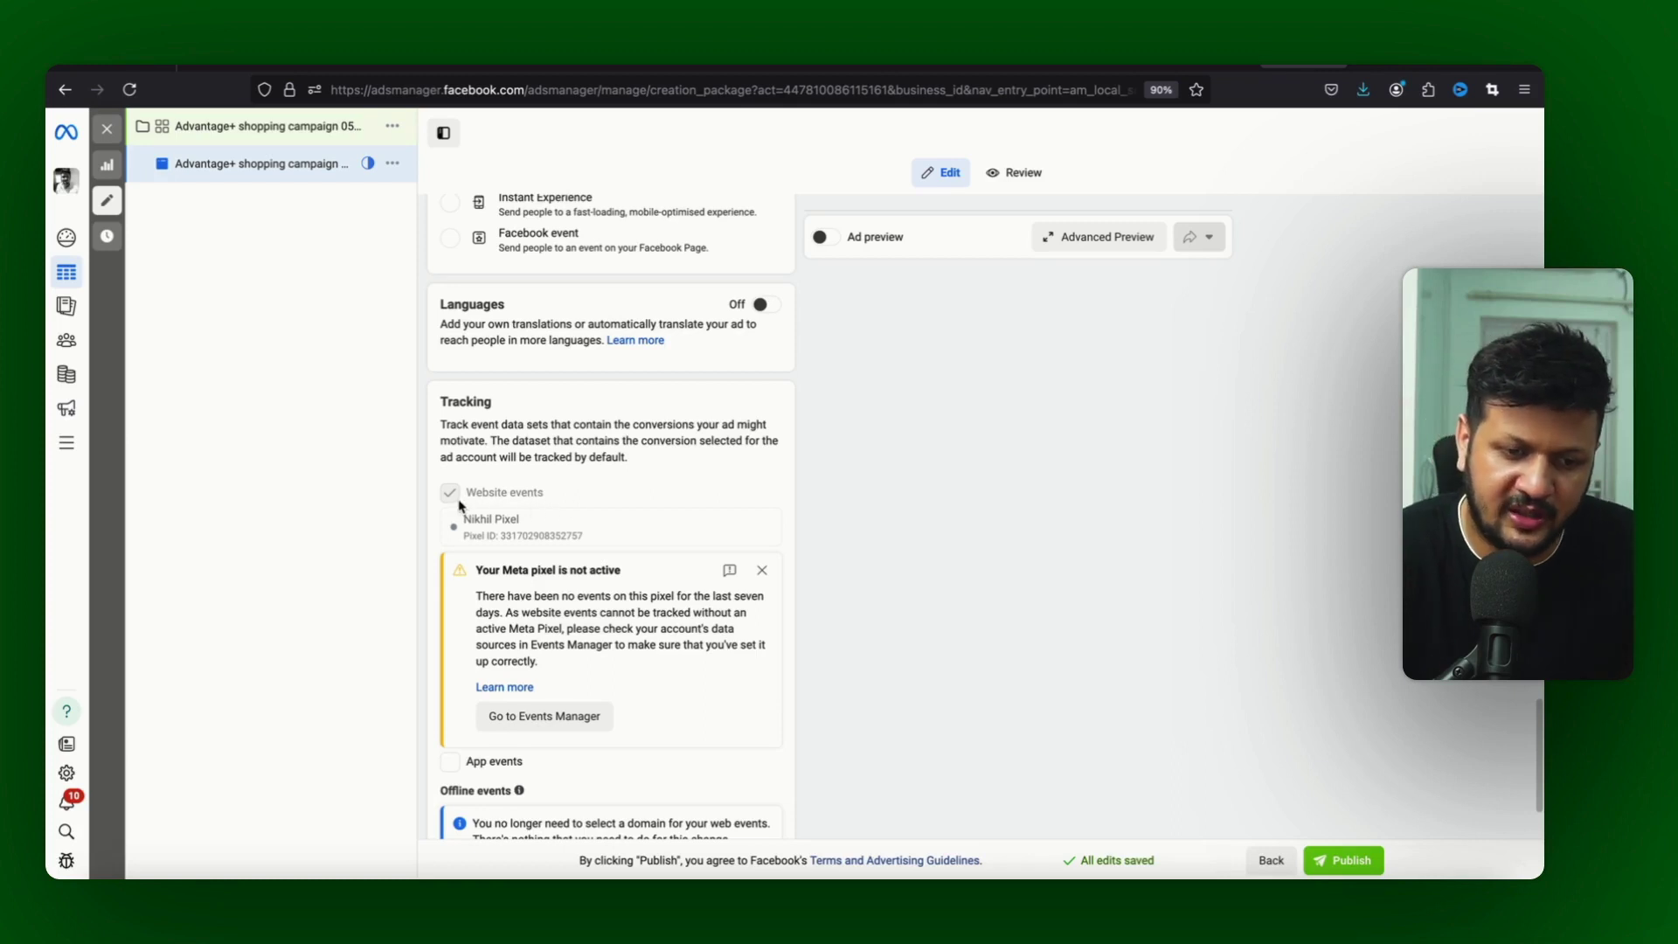
scroll(524, 539, down, 2)
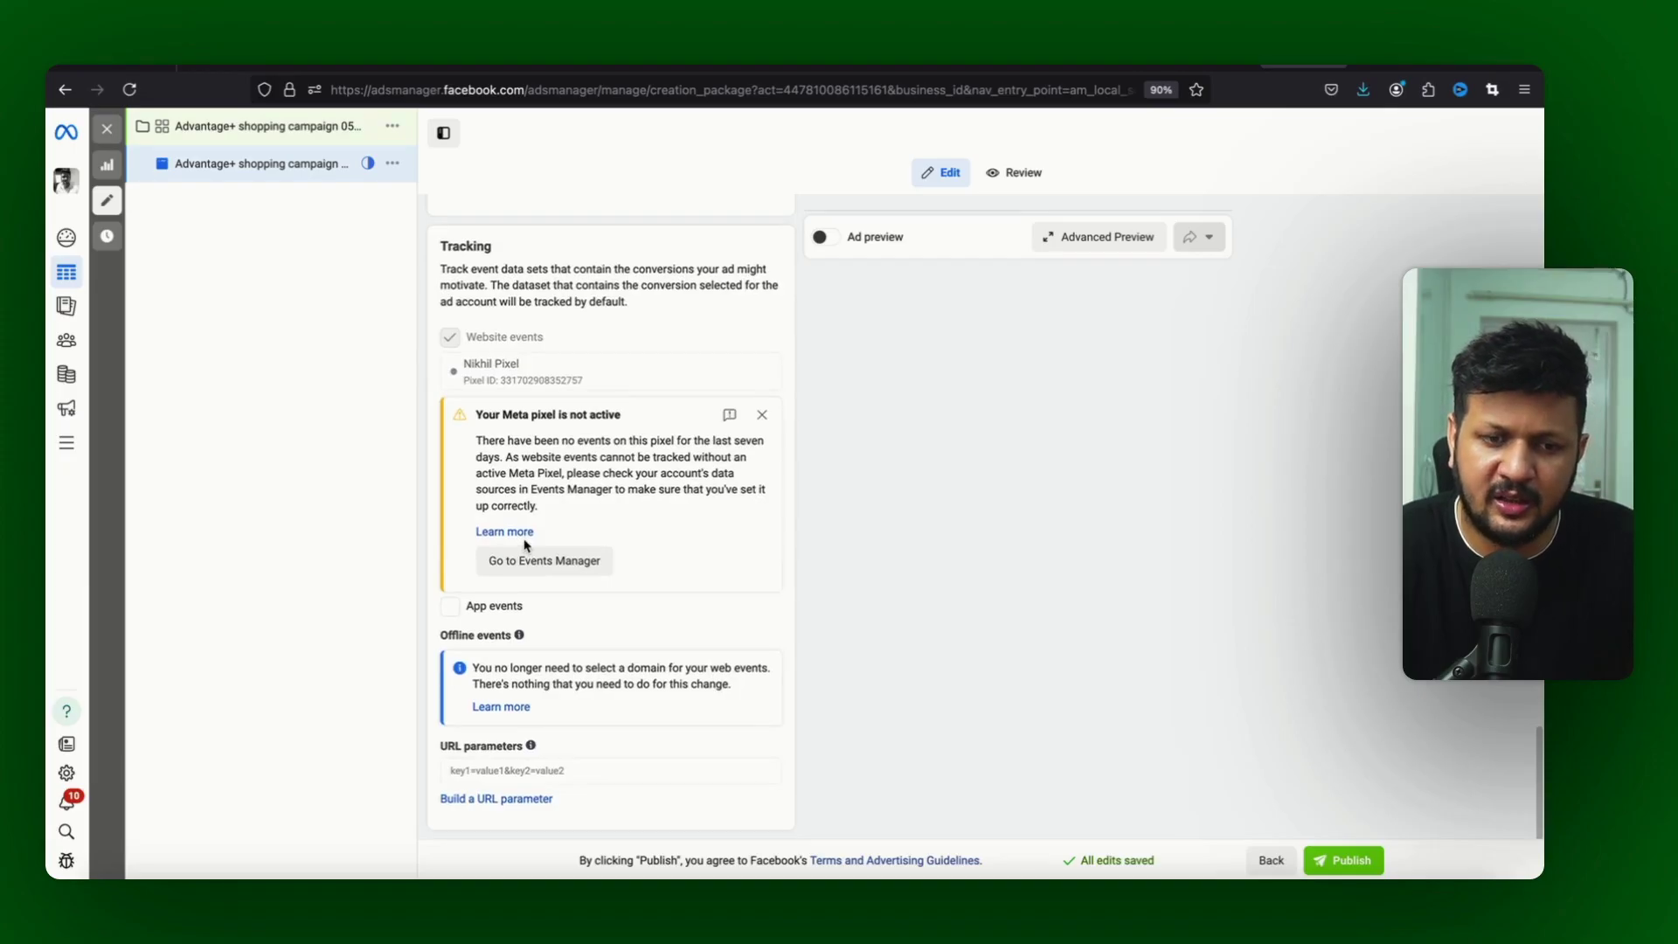
scroll(524, 545, up, 20)
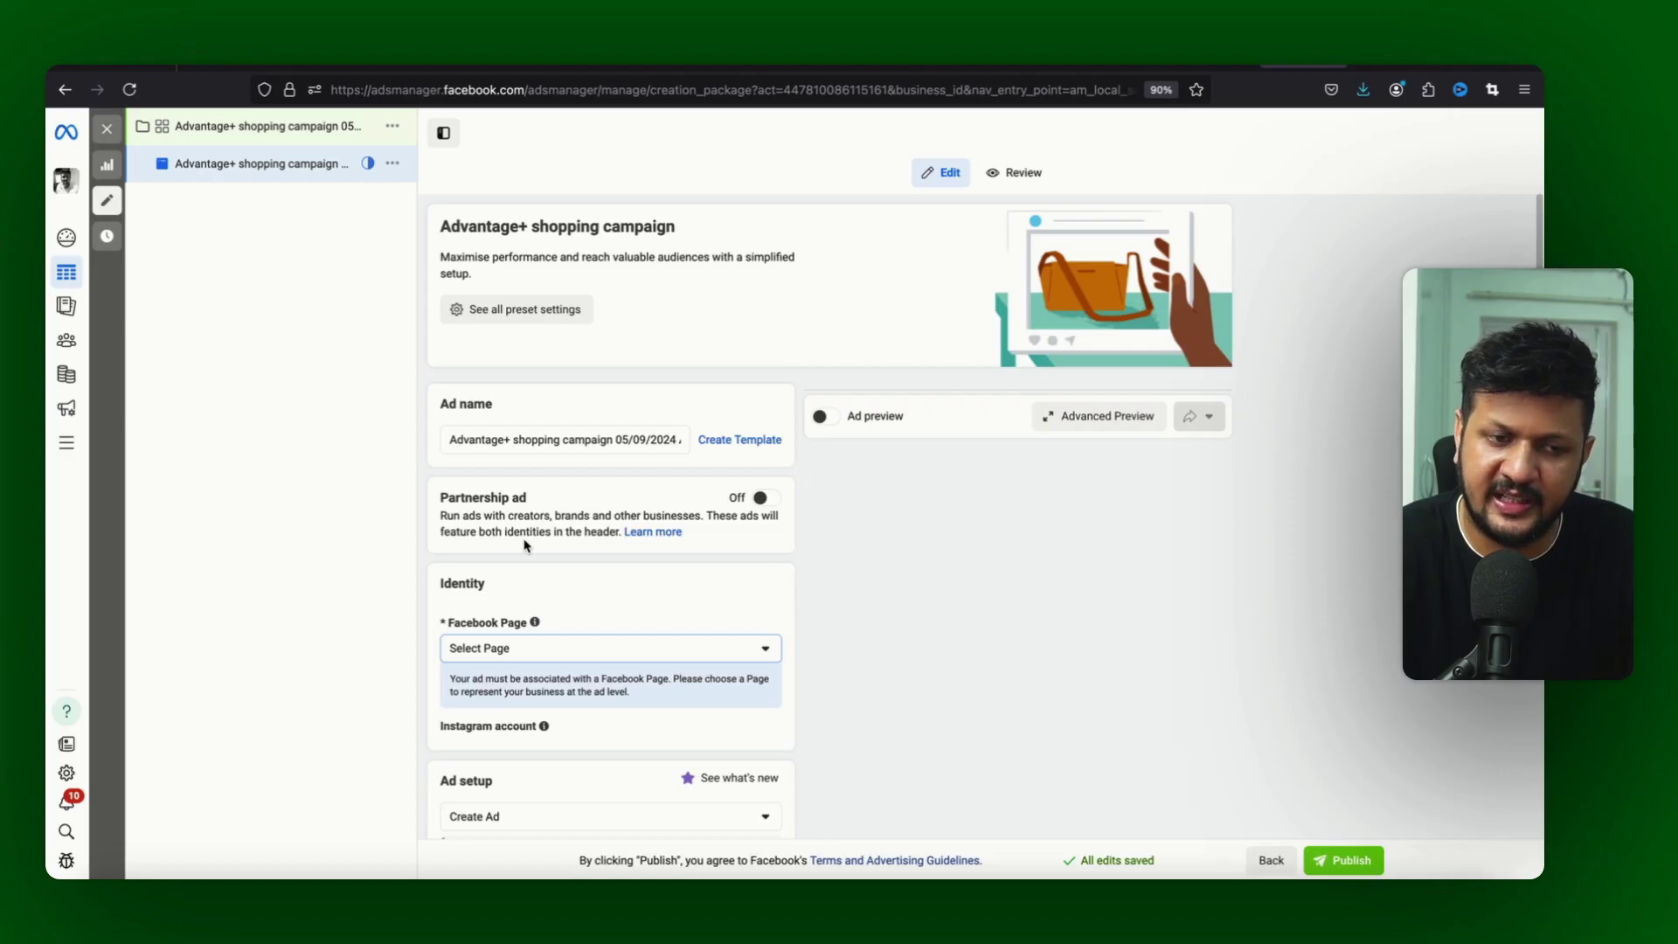
click(312, 138)
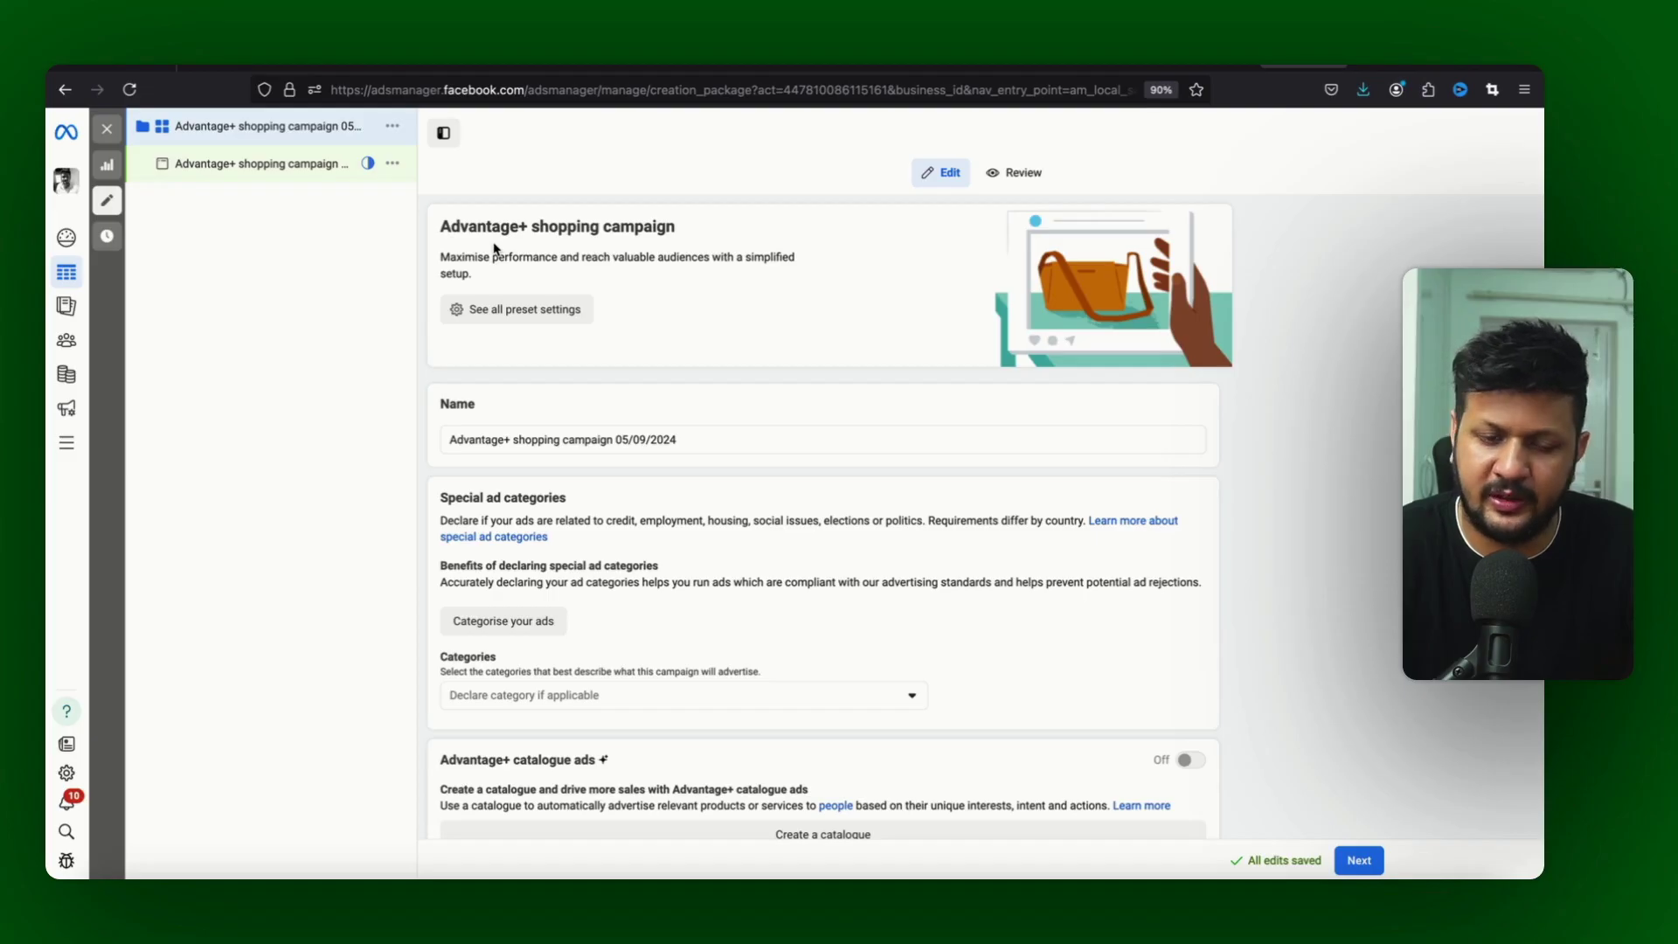
Step: Scroll the campaign settings down to the Purchase conversion options, then back up to the campaign name
scroll(660, 585, down, 7)
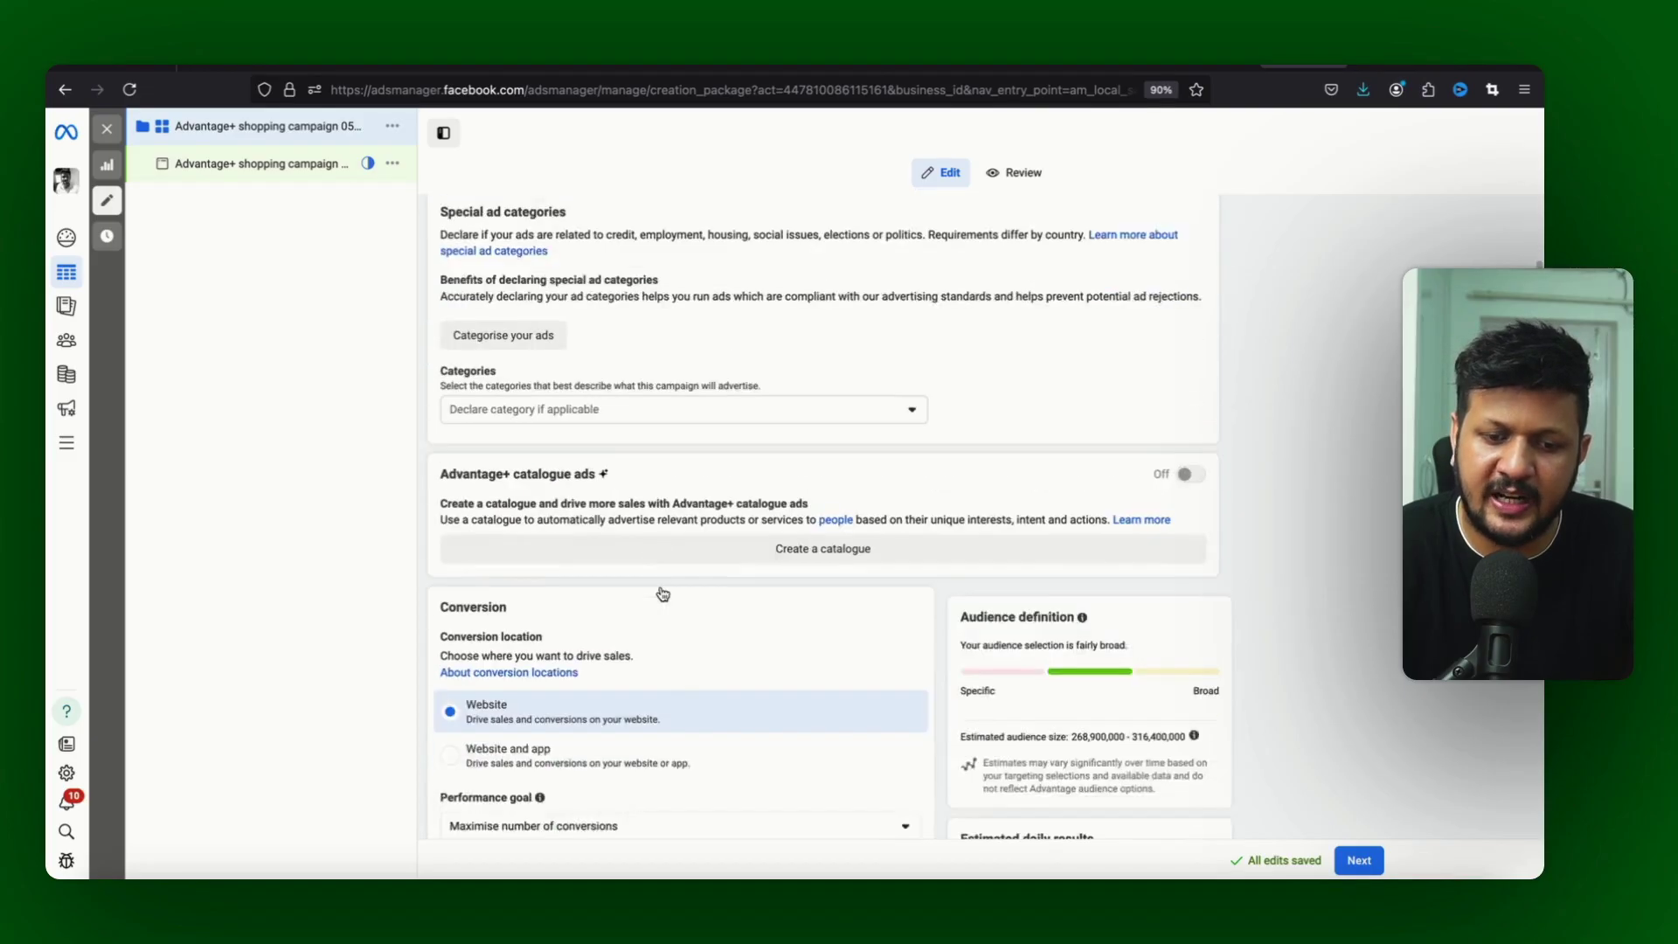
scroll(662, 594, down, 1)
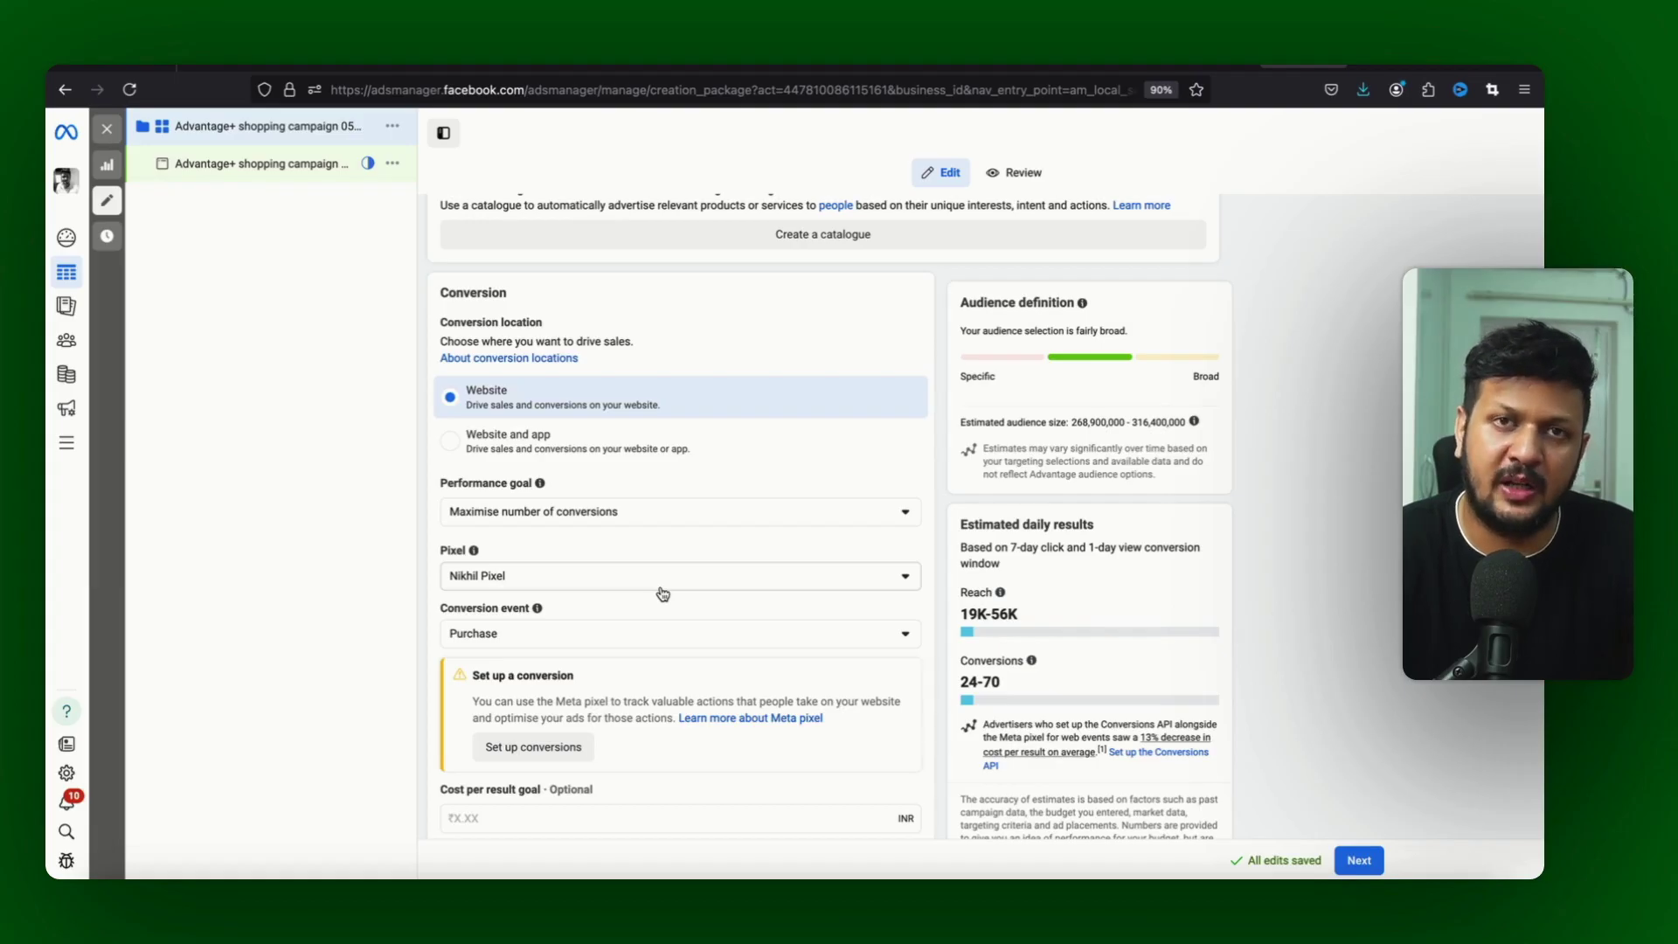
scroll(663, 594, up, 3)
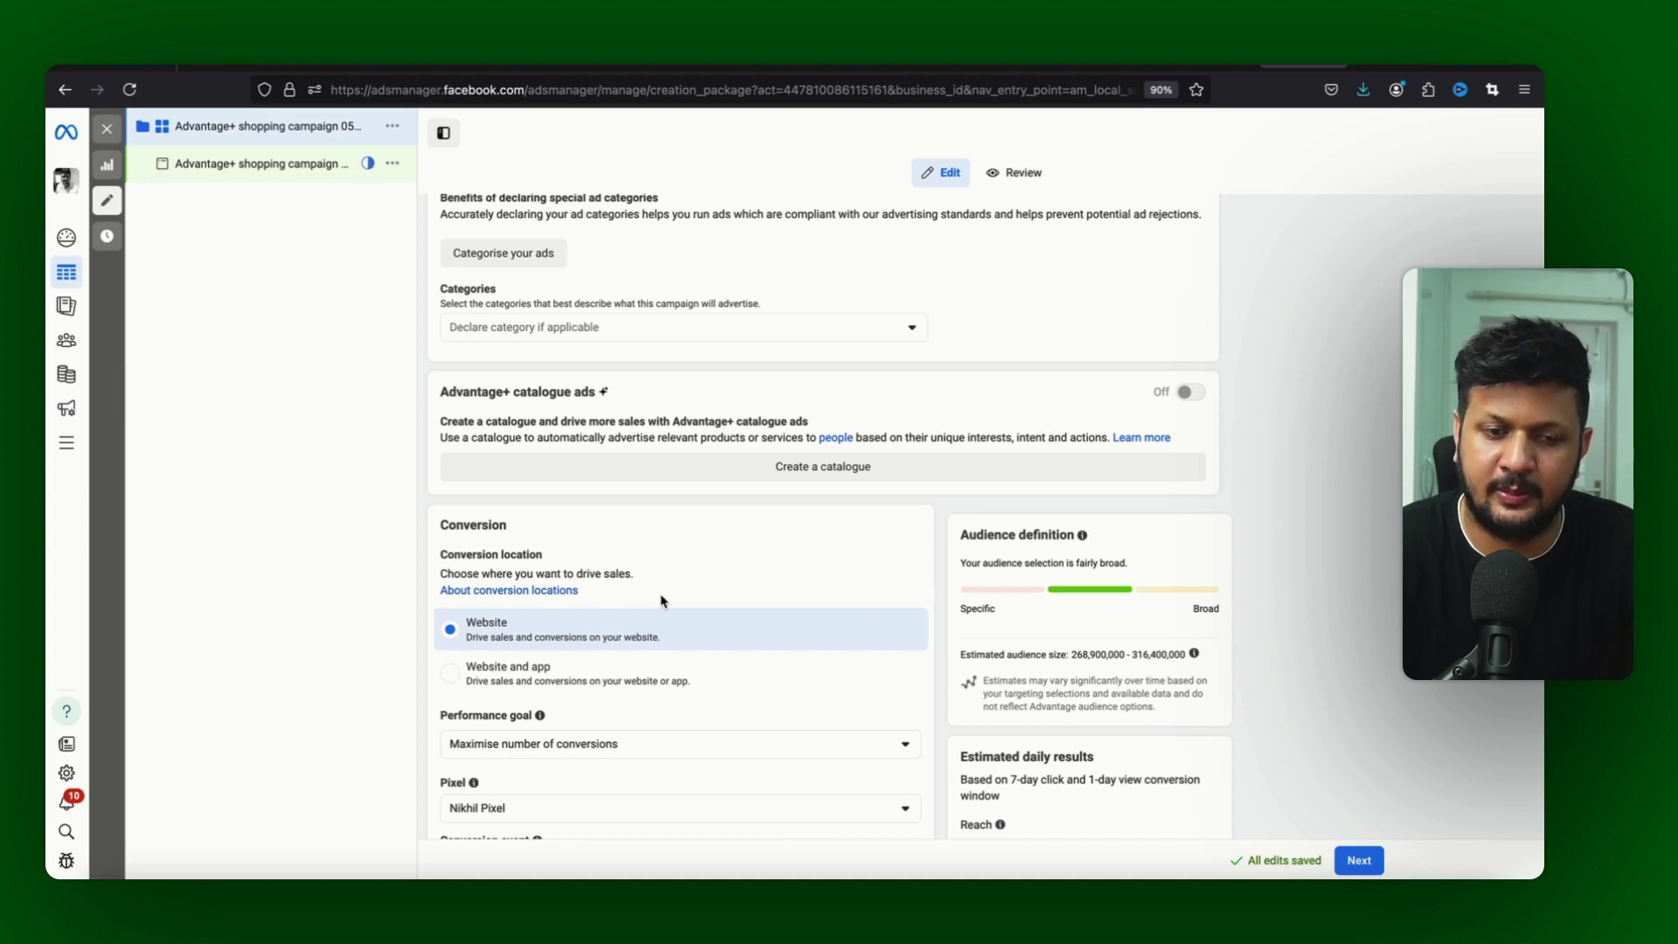
scroll(662, 601, up, 2)
scroll(735, 382, up, 3)
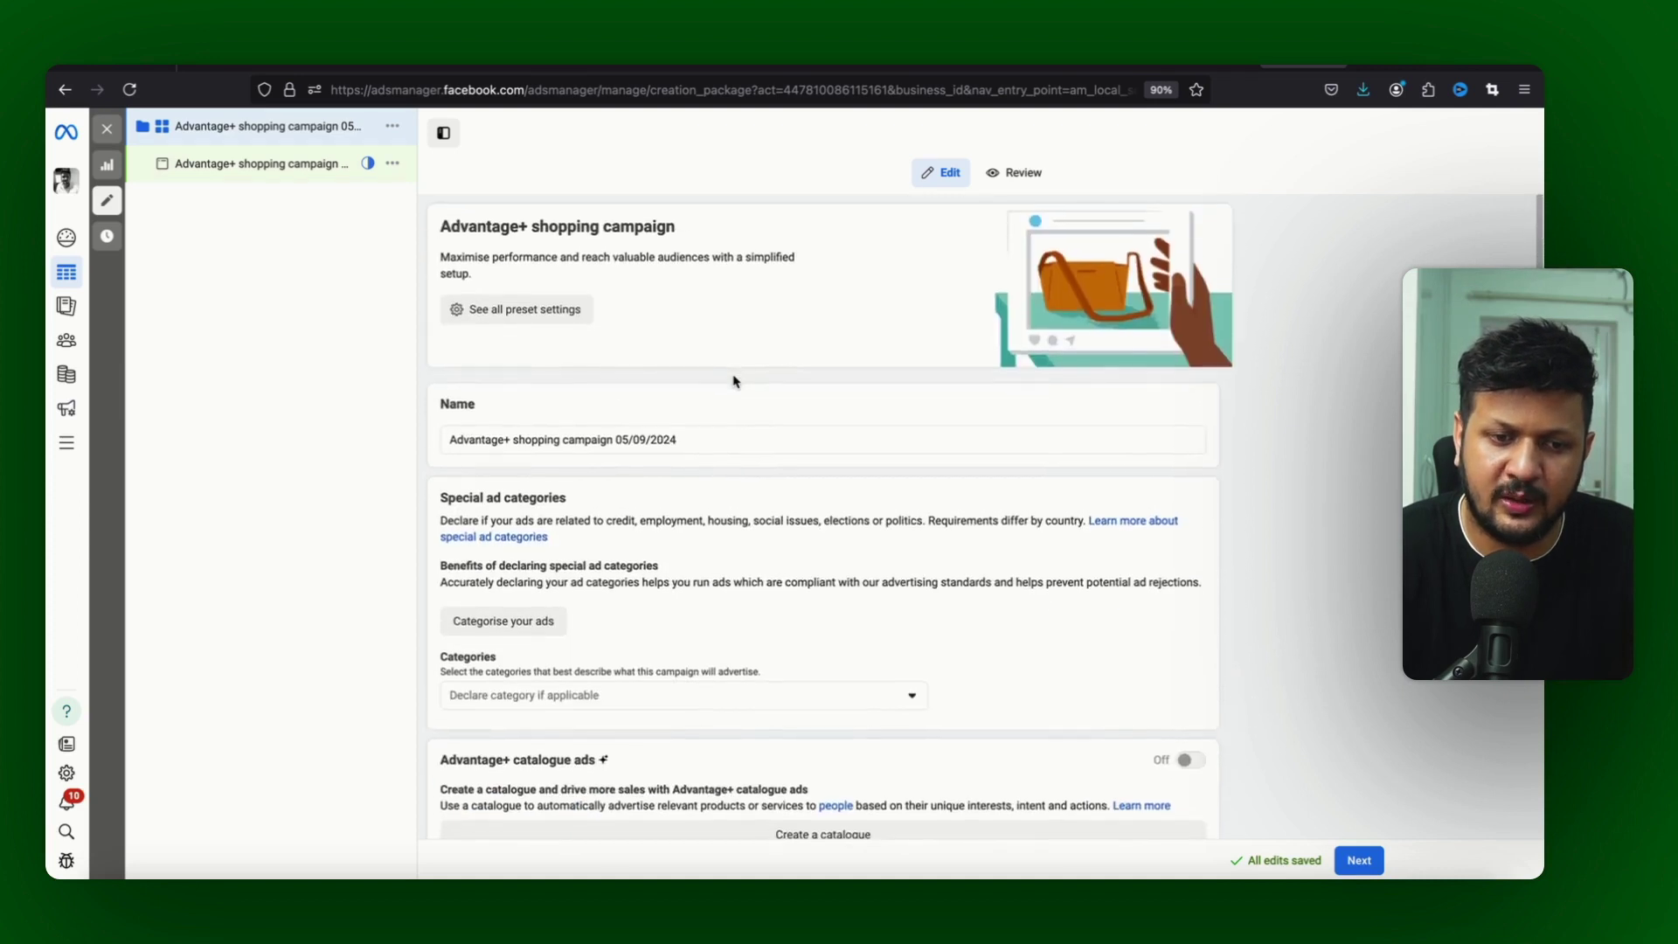
click(533, 315)
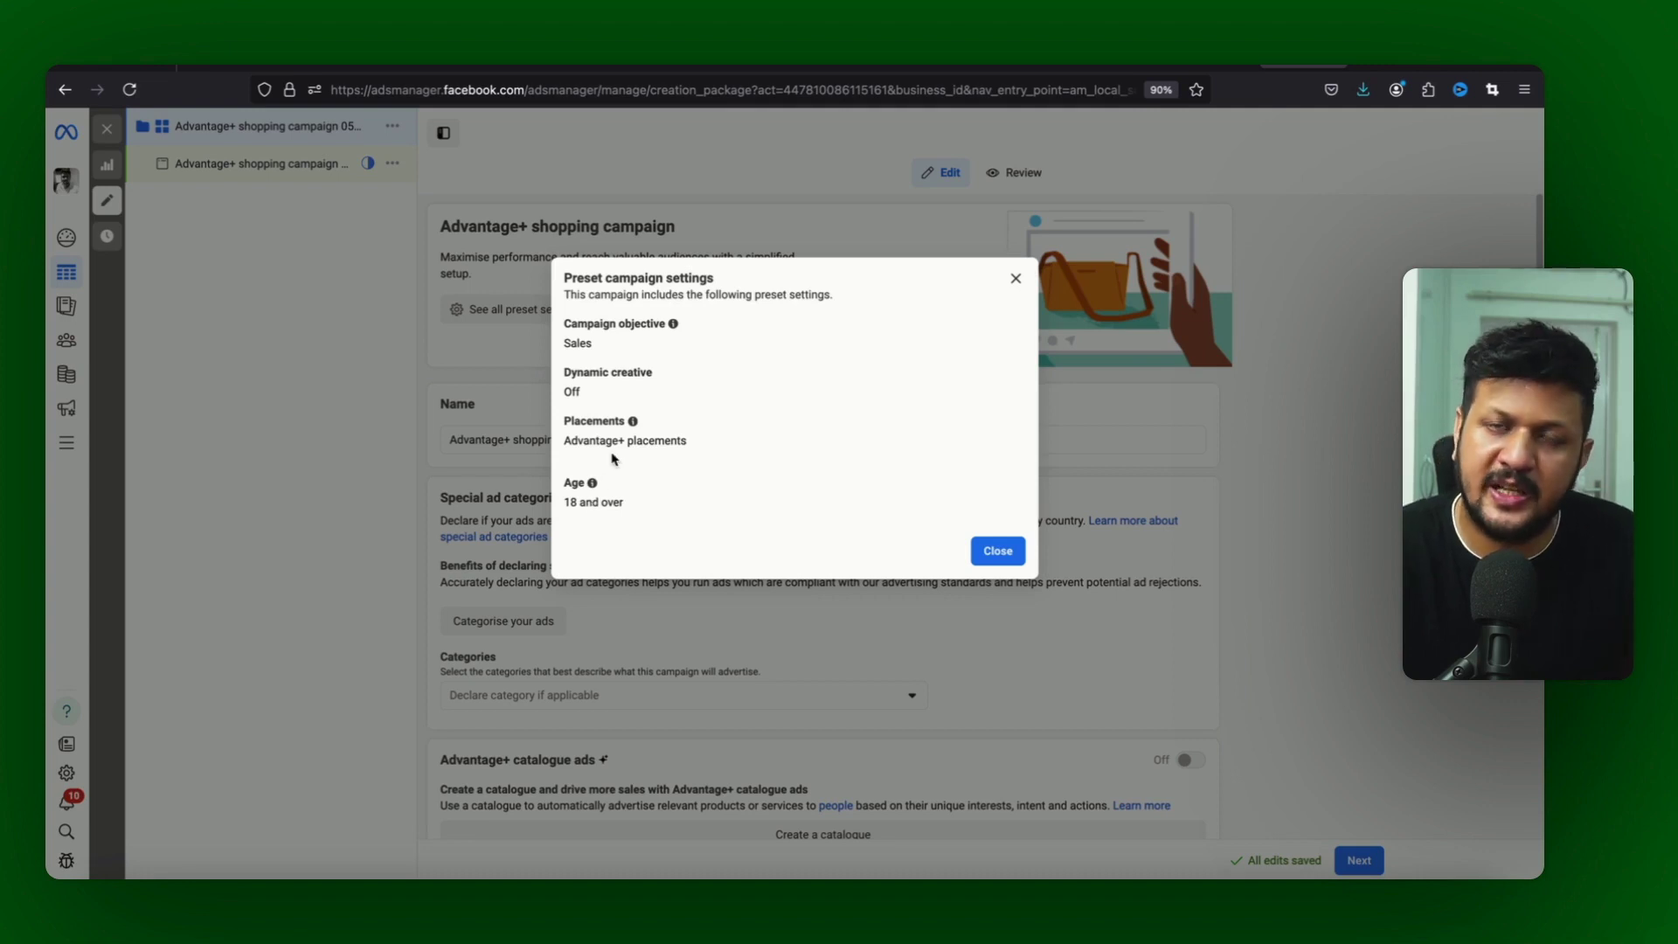
click(896, 252)
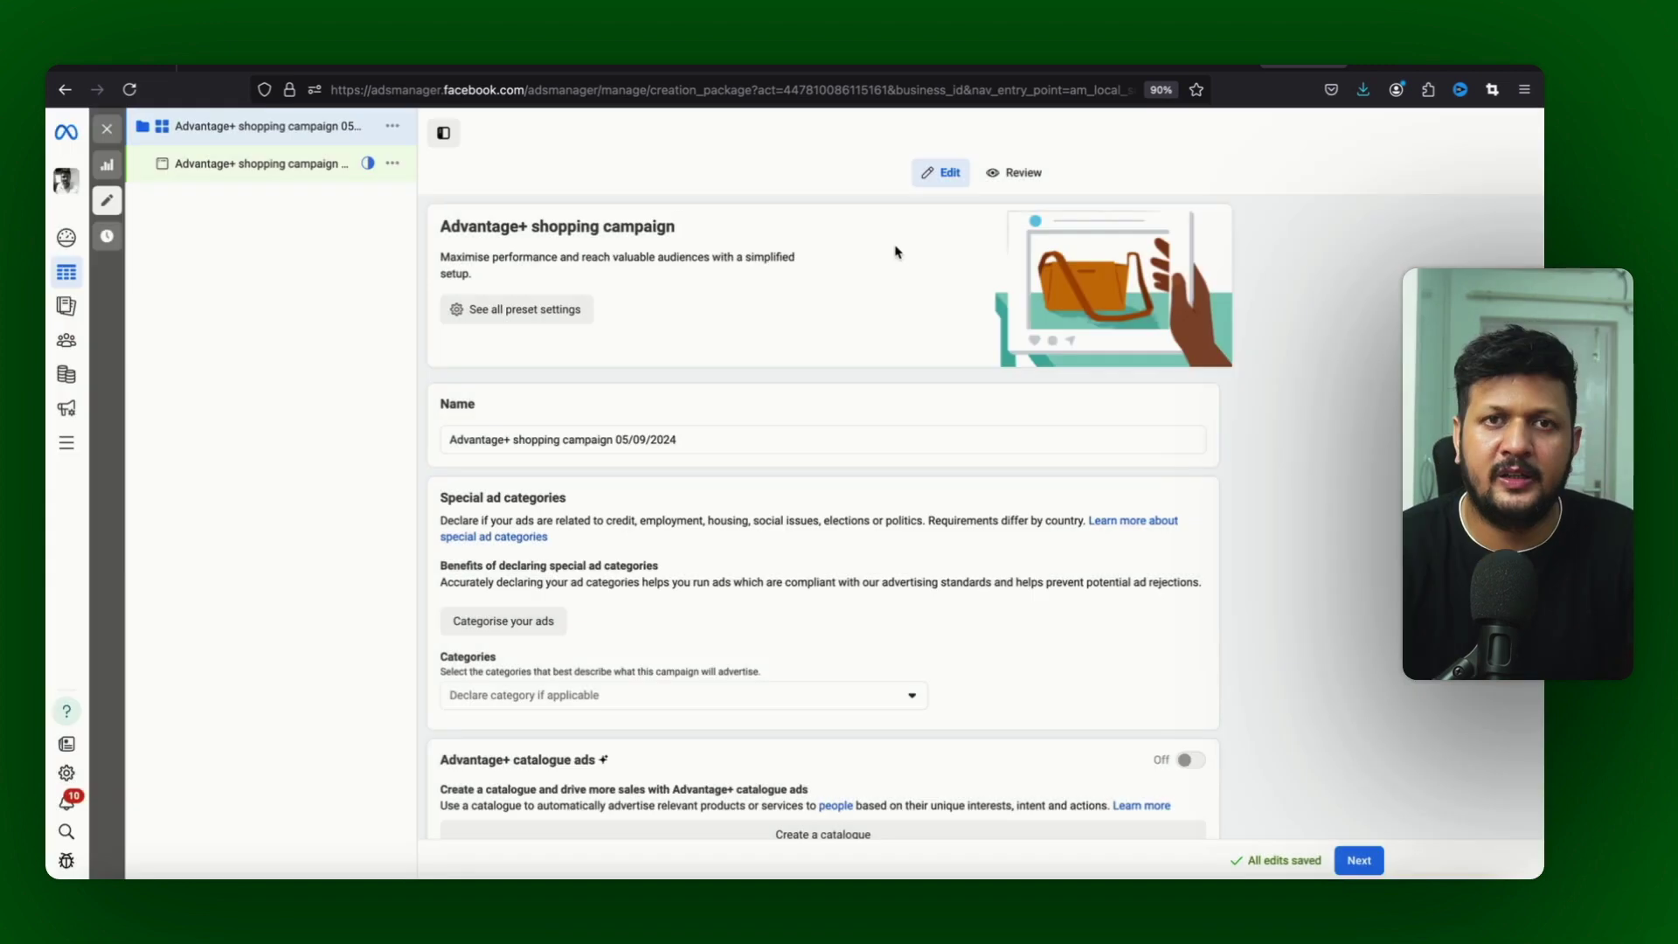